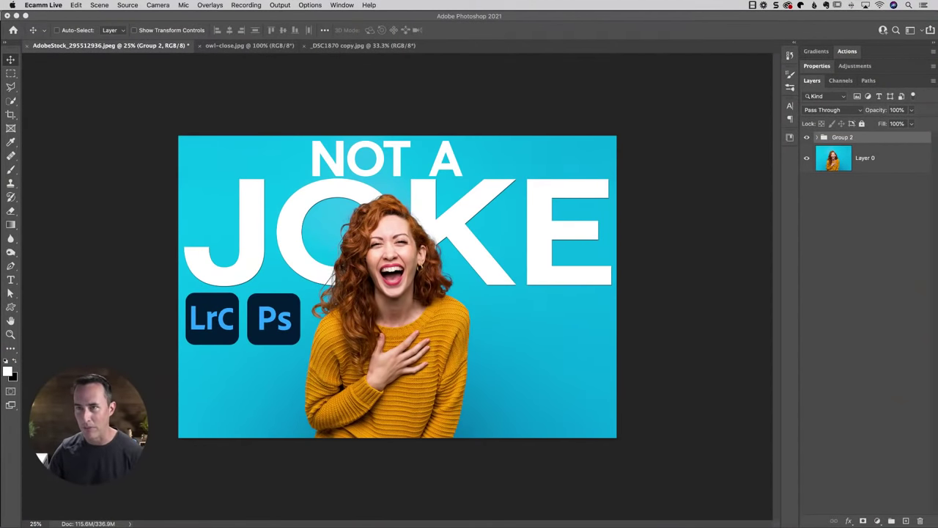
Step: Switch to Lightroom Classic and check the Address Lookup and Face Detection activity status under the identity plate
{"action": "left_click", "coordinate": [359, 16]}
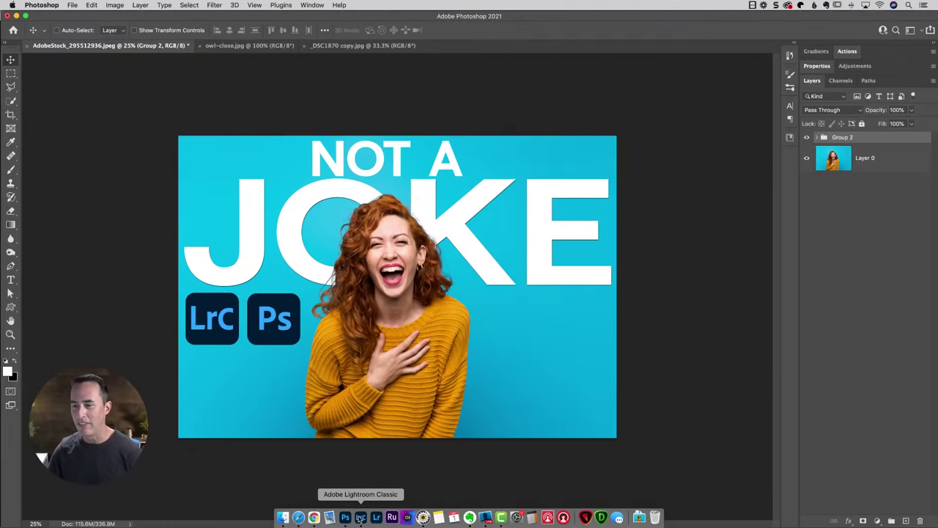
{"action": "left_click", "coordinate": [360, 518]}
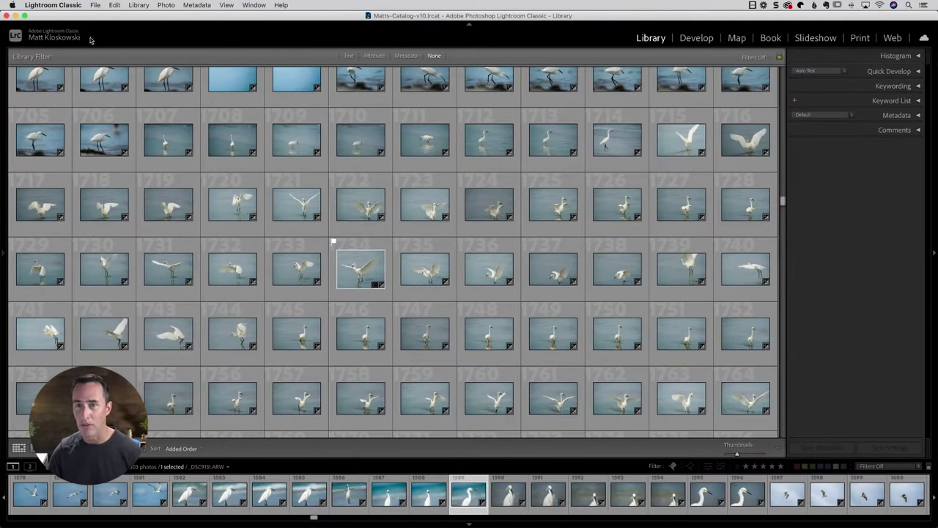
{"action": "left_click", "coordinate": [62, 38]}
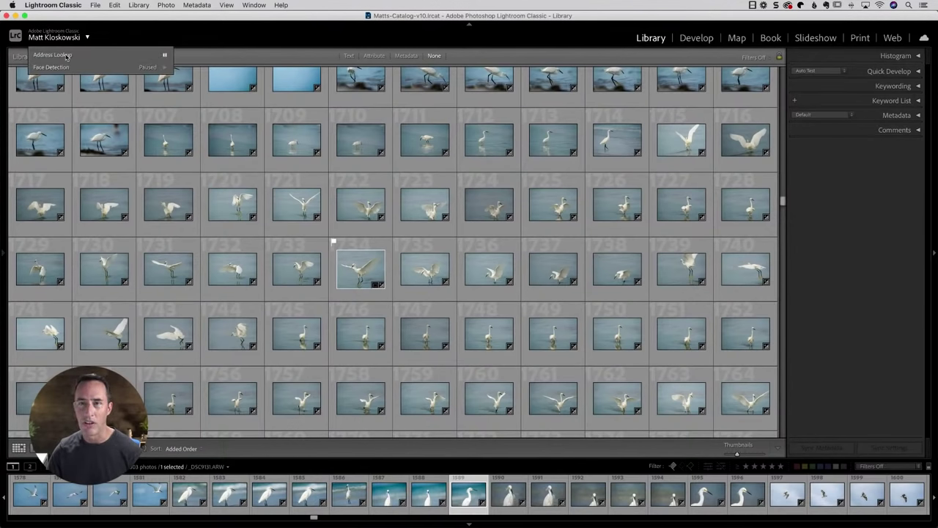
{"action": "mouse_move", "coordinate": [158, 70]}
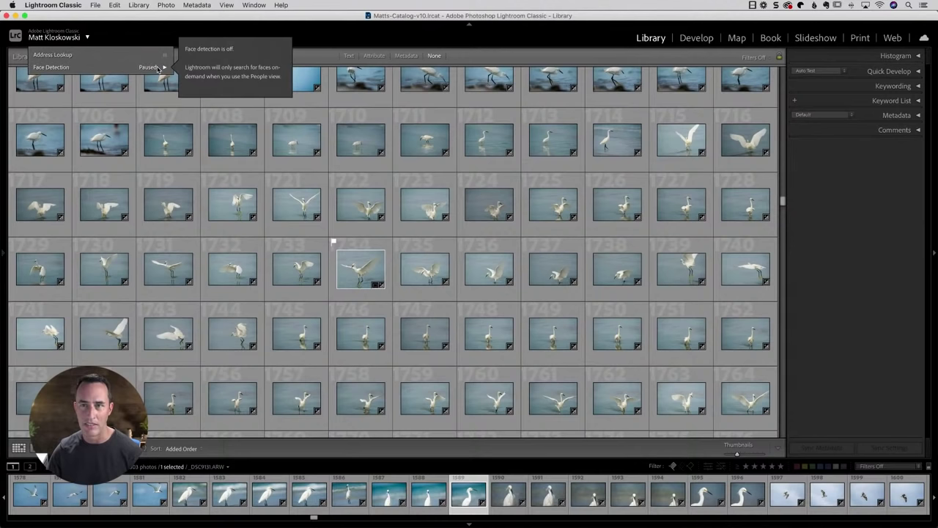
{"action": "left_click", "coordinate": [118, 36]}
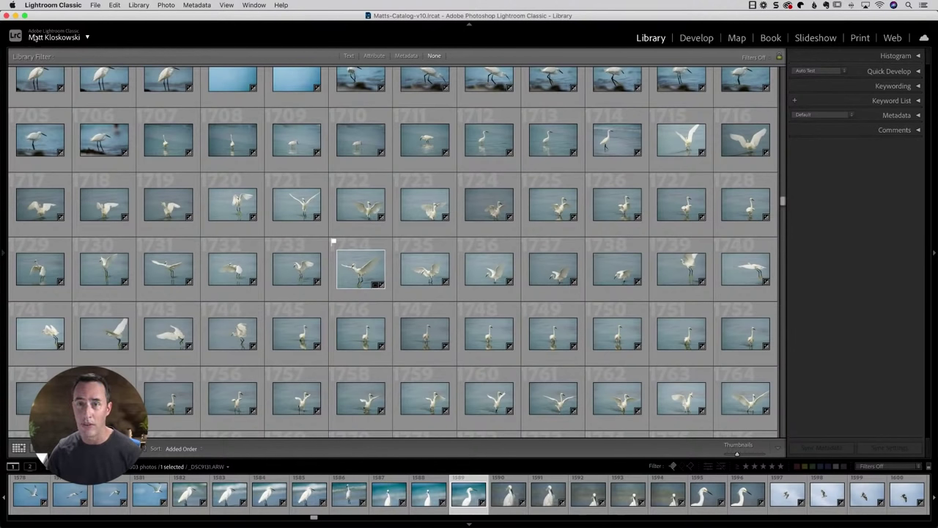
Step: Open the Identity Plate Editor and try the Lightroom Classic identity plate
{"action": "left_click", "coordinate": [60, 6]}
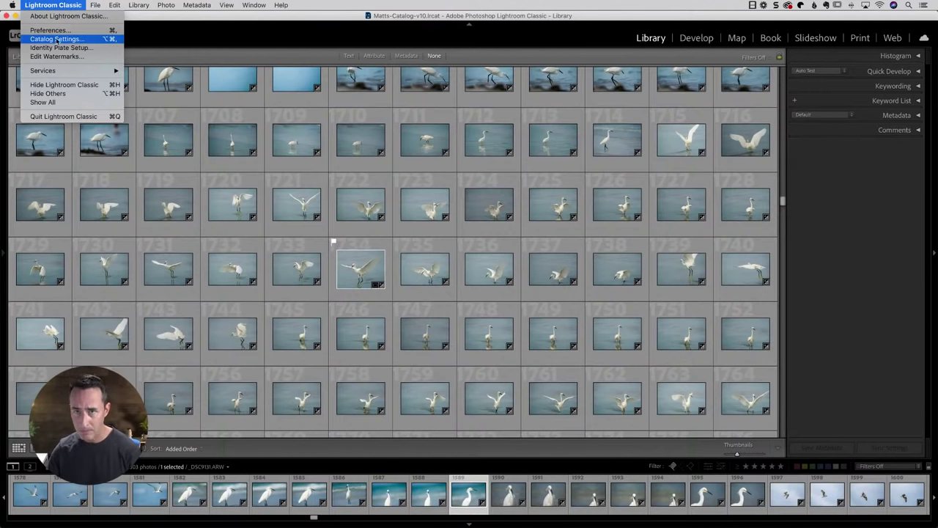
{"action": "left_click", "coordinate": [78, 49]}
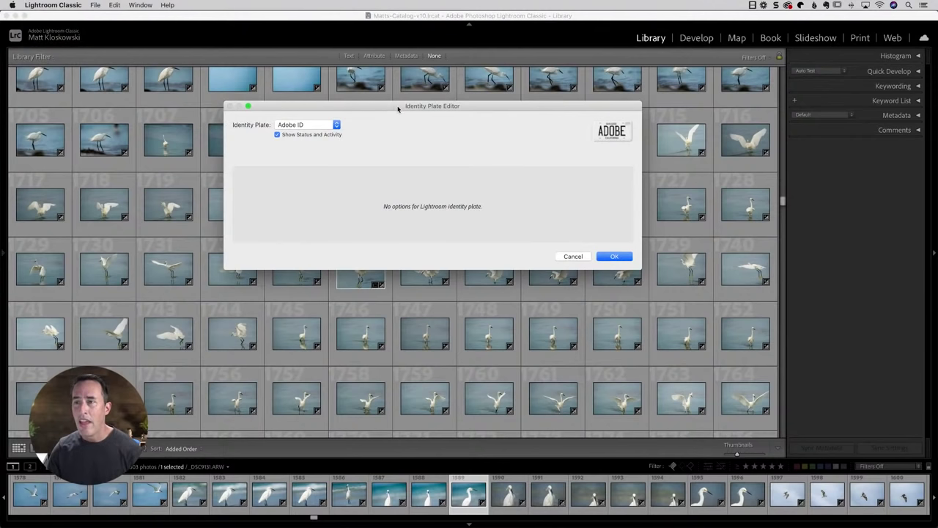
{"action": "left_click_drag", "start_coordinate": [399, 107], "coordinate": [409, 121]}
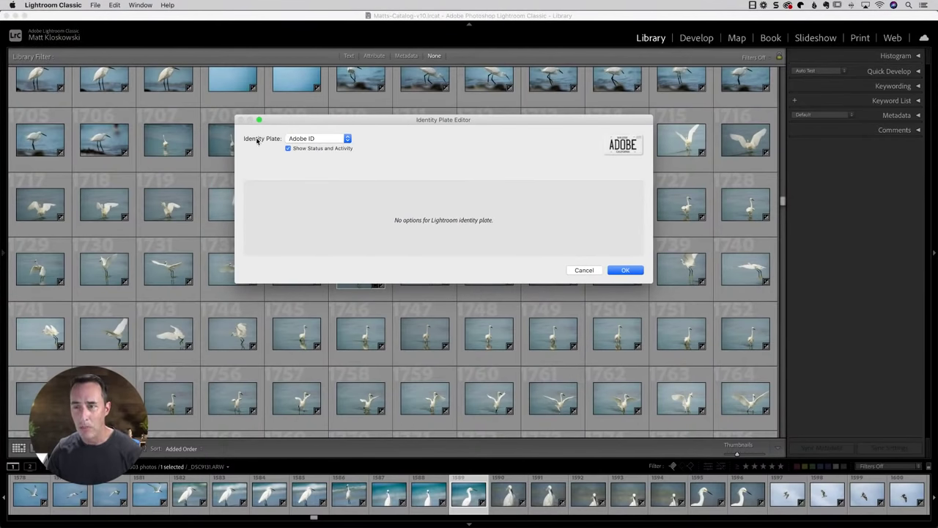
{"action": "left_click", "coordinate": [322, 140]}
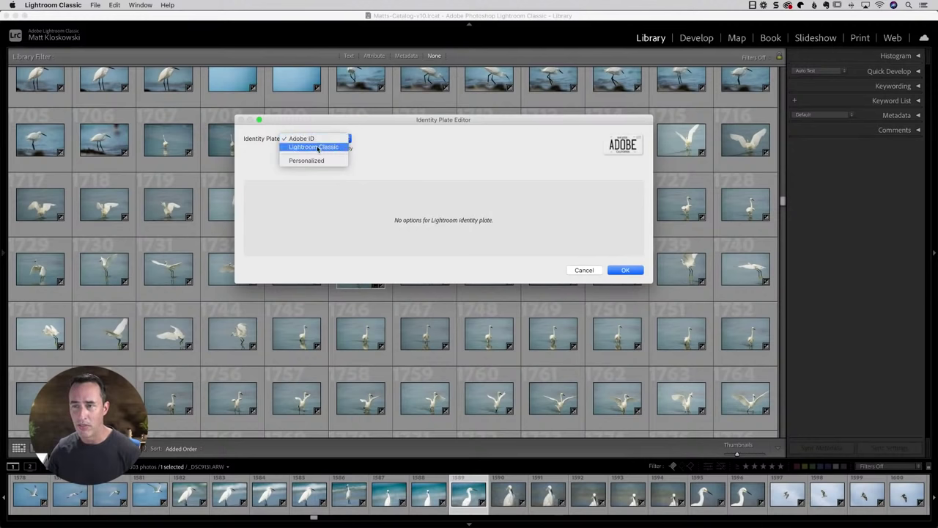
{"action": "left_click", "coordinate": [317, 148]}
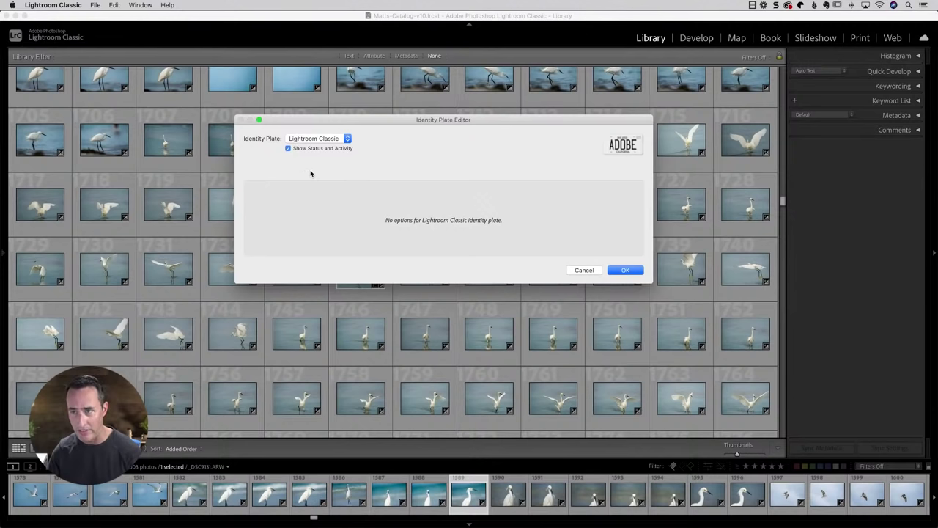
Step: Set the identity plate back to Adobe ID and confirm the Identity Plate Editor
{"action": "left_click", "coordinate": [328, 140]}
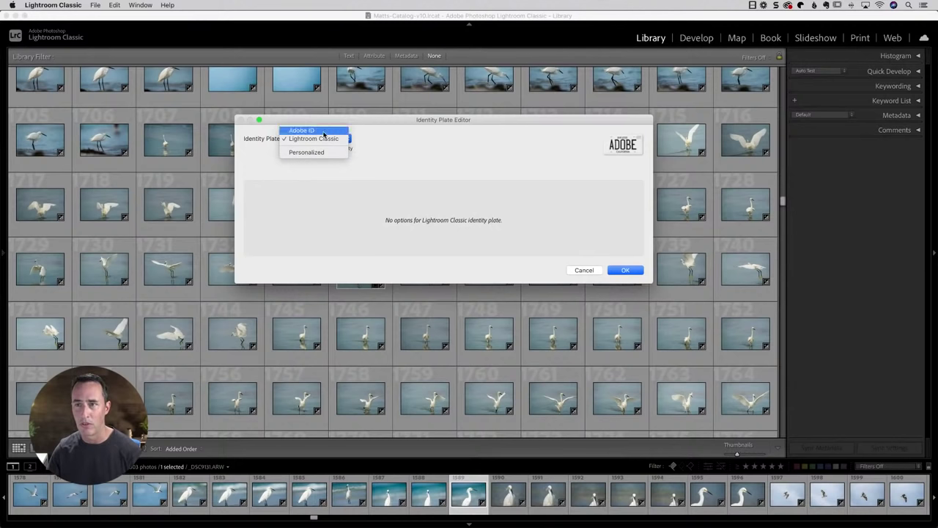
{"action": "left_click", "coordinate": [324, 131]}
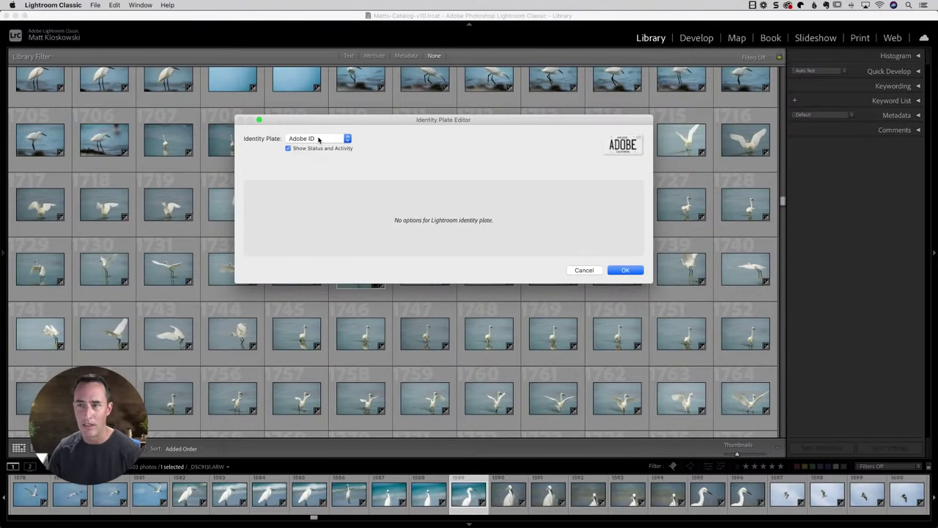
{"action": "left_click", "coordinate": [624, 270]}
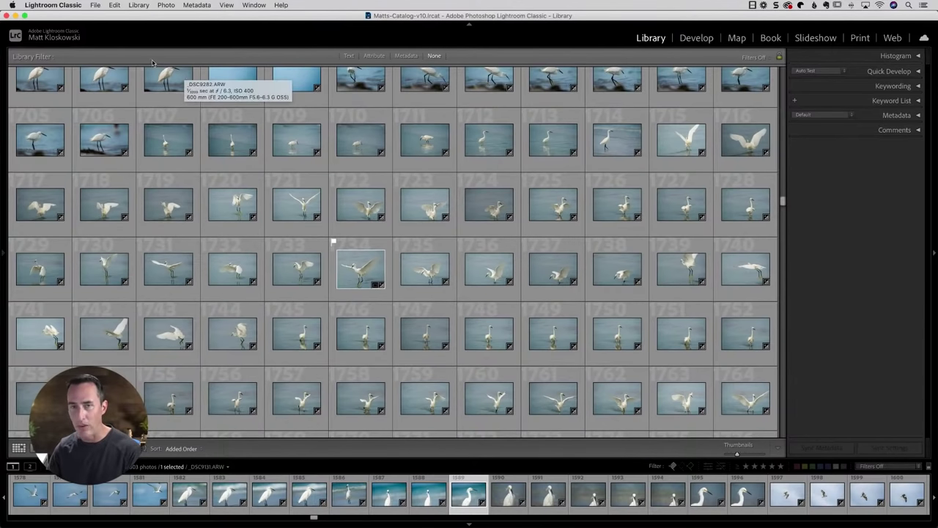
Step: Capture a screenshot of the identity plate area to the clipboard and switch to Photoshop
{"action": "key", "text": "super+shift+4"}
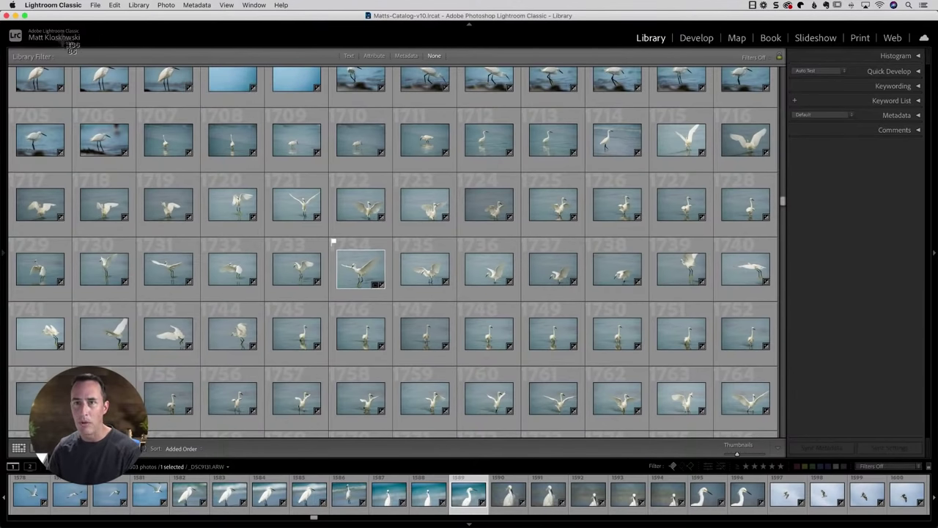
{"action": "left_click_drag", "start_coordinate": [17, 24], "coordinate": [99, 45]}
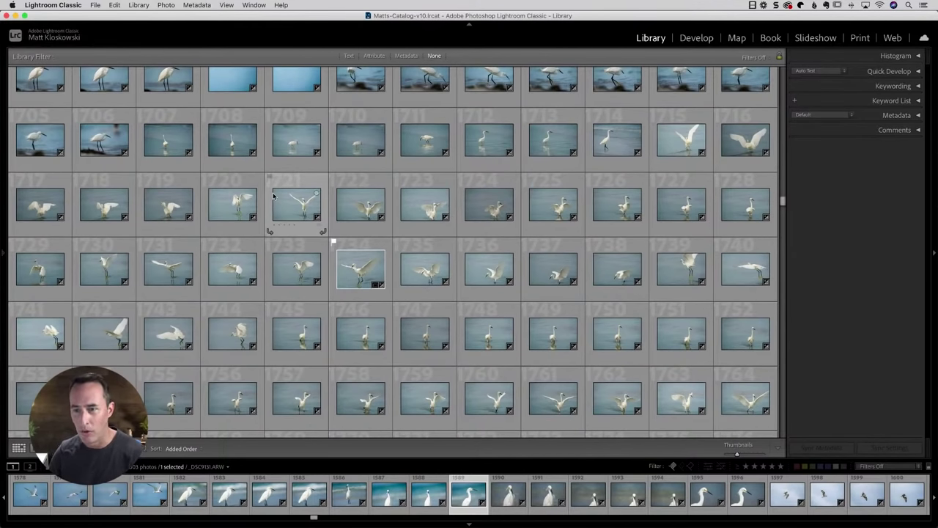
{"action": "key", "text": "super+Tab"}
{"action": "left_click", "coordinate": [293, 266]}
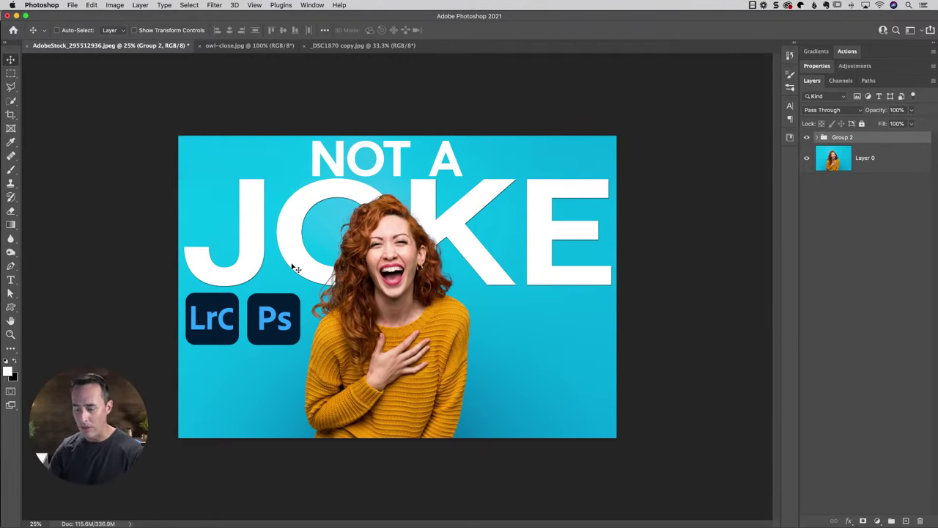
Step: Create a new document 300 pixels wide and 42 pixels high
{"action": "left_click", "coordinate": [74, 6]}
{"action": "left_click", "coordinate": [80, 16]}
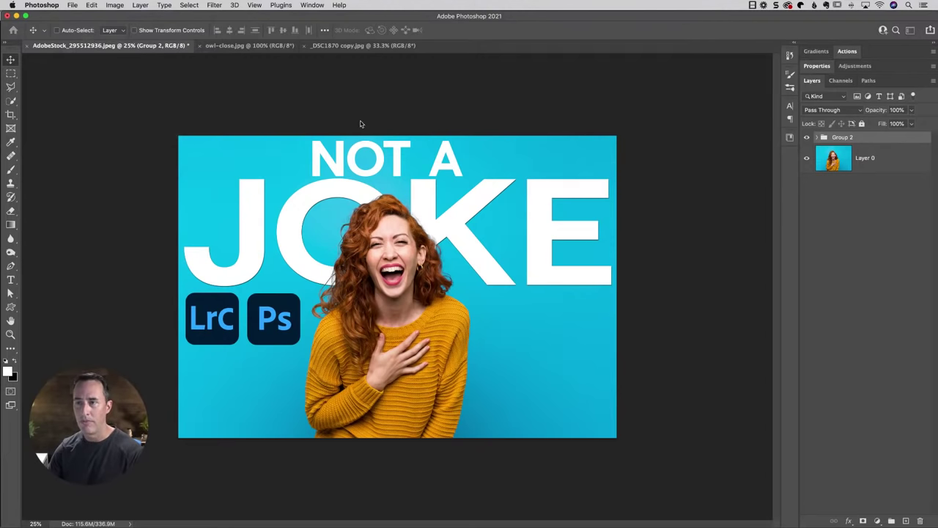
{"action": "double_click", "coordinate": [522, 179]}
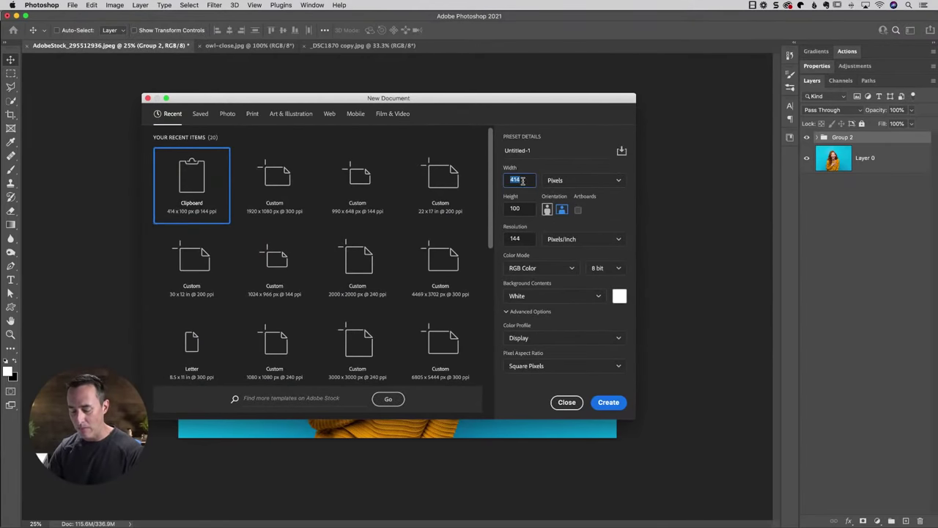
{"action": "type", "text": "300"}
{"action": "key", "text": "Tab"}
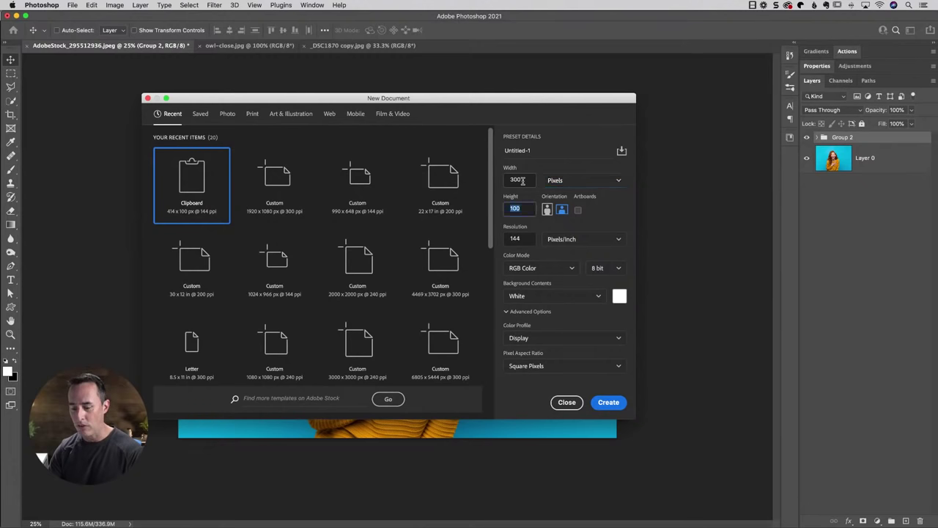
{"action": "type", "text": "42"}
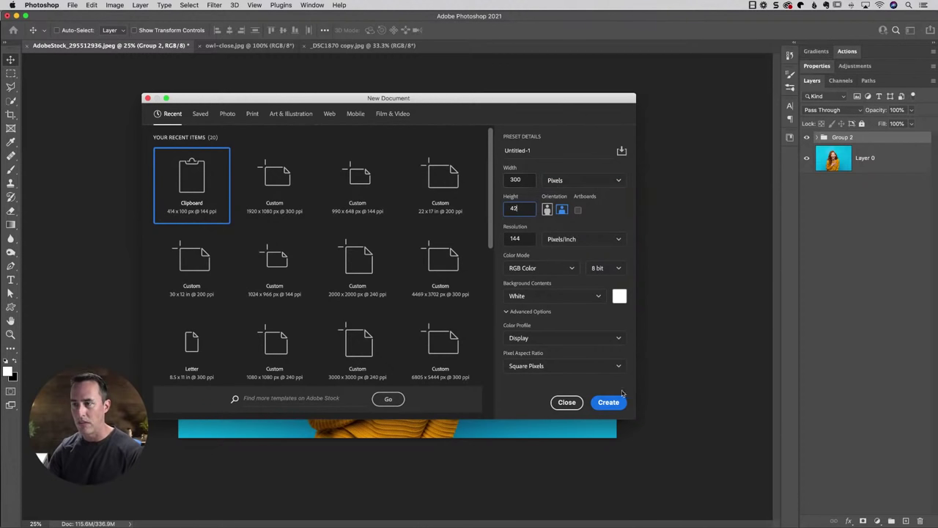
{"action": "left_click", "coordinate": [608, 402]}
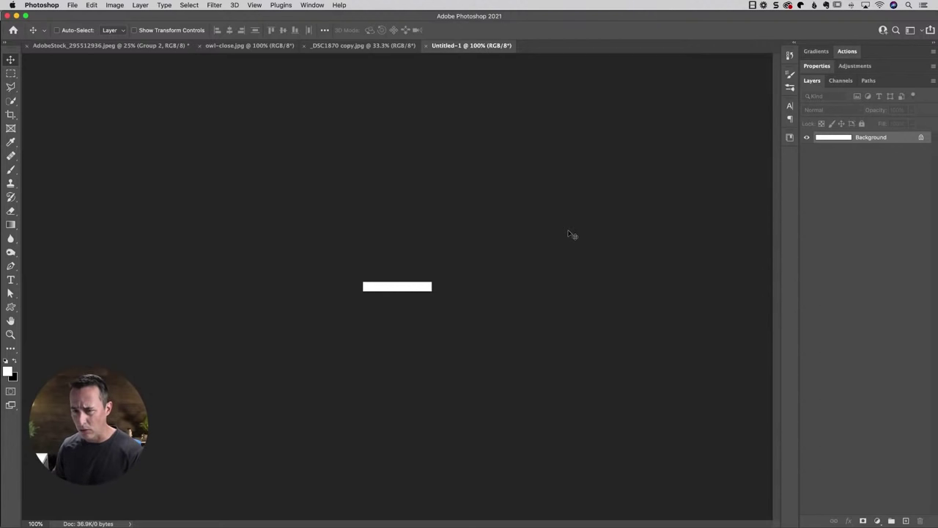
Step: Paste the identity plate capture and position it so the "Adobe Lightroom Classic" line fits inside the canvas
{"action": "key", "text": "super+v"}
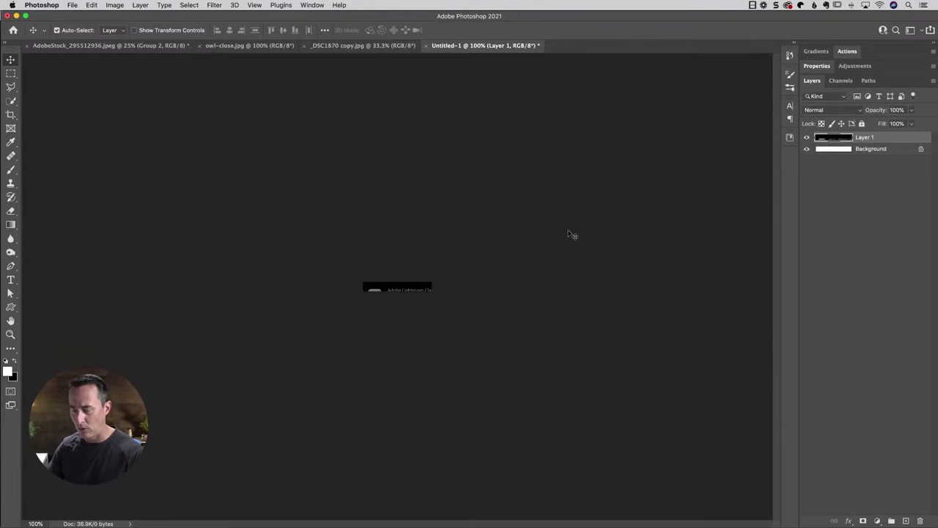
{"action": "key", "text": "super+plus"}
{"action": "key", "text": "super+plus"}
{"action": "key", "text": "super+plus"}
{"action": "key", "text": "super+plus"}
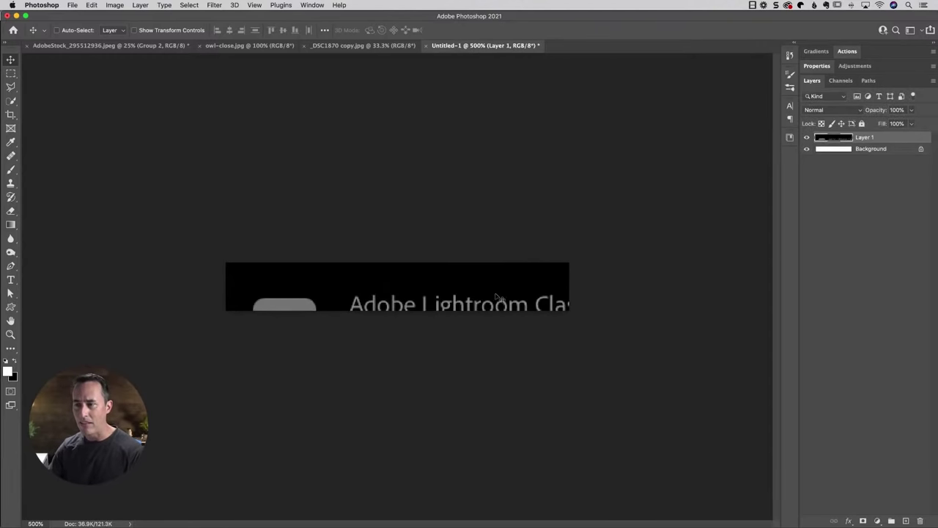
{"action": "left_click_drag", "start_coordinate": [496, 297], "coordinate": [440, 280]}
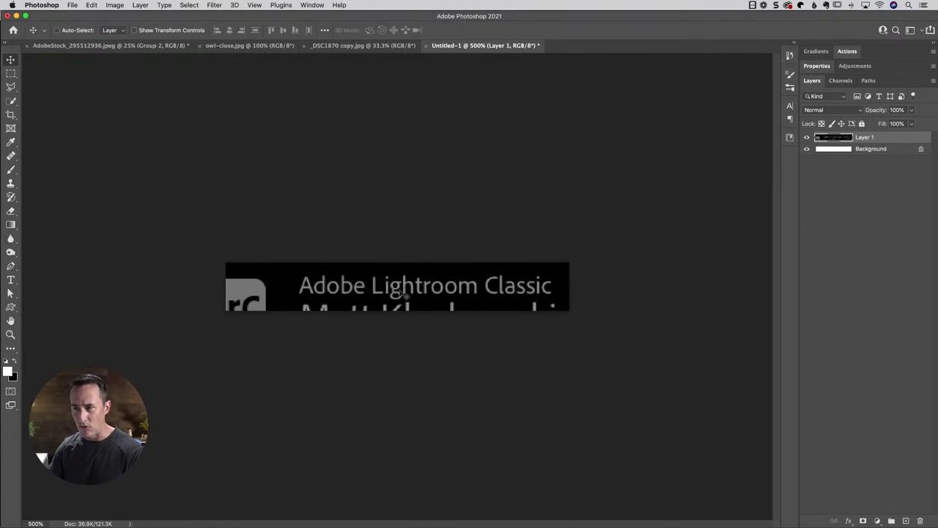
{"action": "mouse_move", "coordinate": [455, 291]}
{"action": "left_mouse_down"}
{"action": "mouse_move", "coordinate": [485, 291]}
{"action": "mouse_move", "coordinate": [454, 288]}
{"action": "left_mouse_up"}
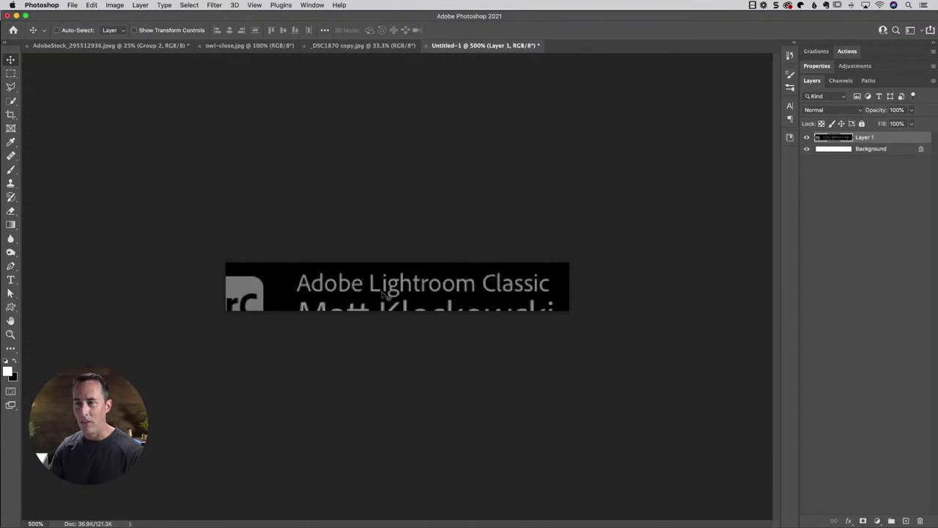
Step: Run Match Font on the "NOT A" text in the AdobeStock image, review the similar fonts and cancel without choosing one
{"action": "left_click", "coordinate": [114, 46]}
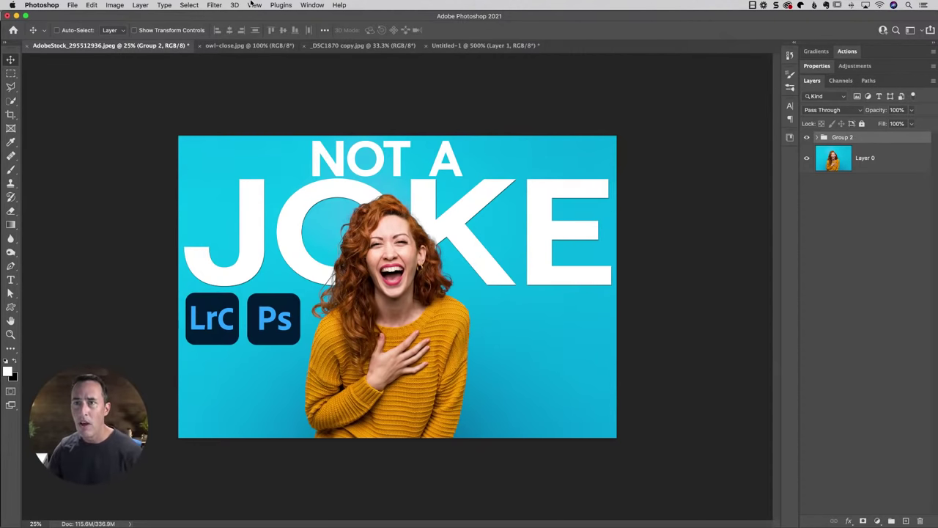
{"action": "left_click", "coordinate": [164, 5]}
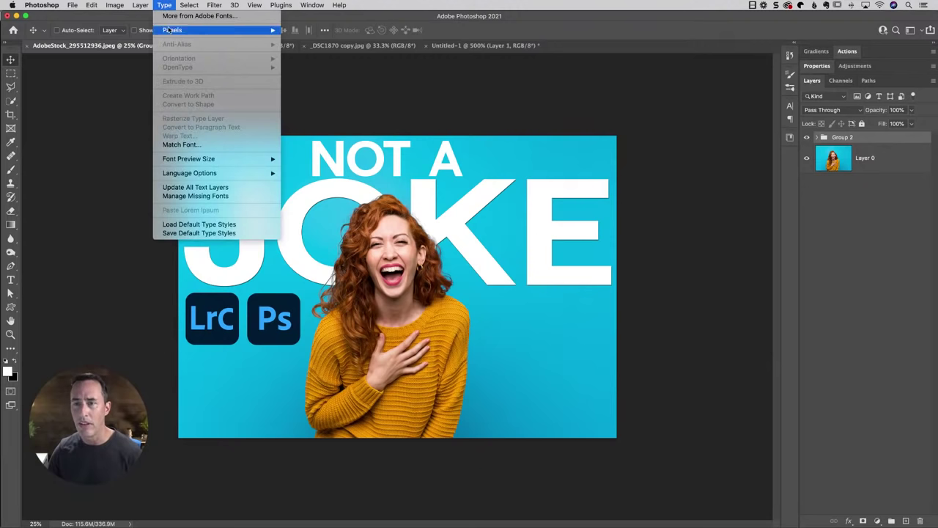
{"action": "left_click", "coordinate": [185, 145]}
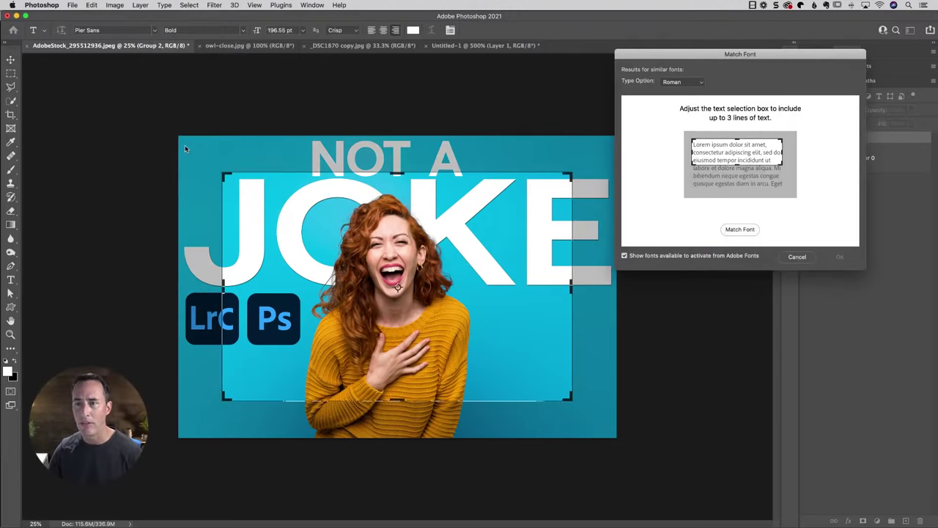
{"action": "left_click_drag", "start_coordinate": [317, 273], "coordinate": [357, 233]}
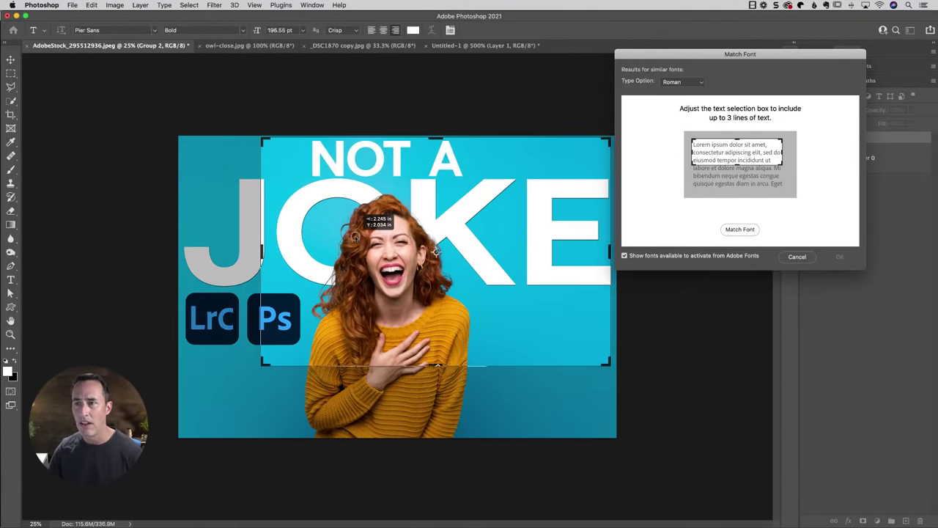
{"action": "left_click_drag", "start_coordinate": [265, 361], "coordinate": [293, 178]}
{"action": "left_click_drag", "start_coordinate": [610, 156], "coordinate": [477, 160]}
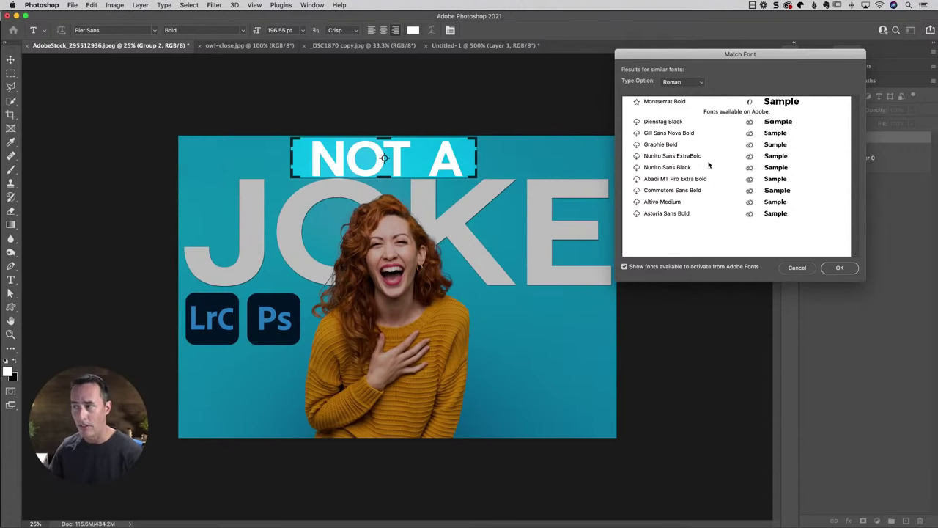
{"action": "left_click", "coordinate": [796, 268]}
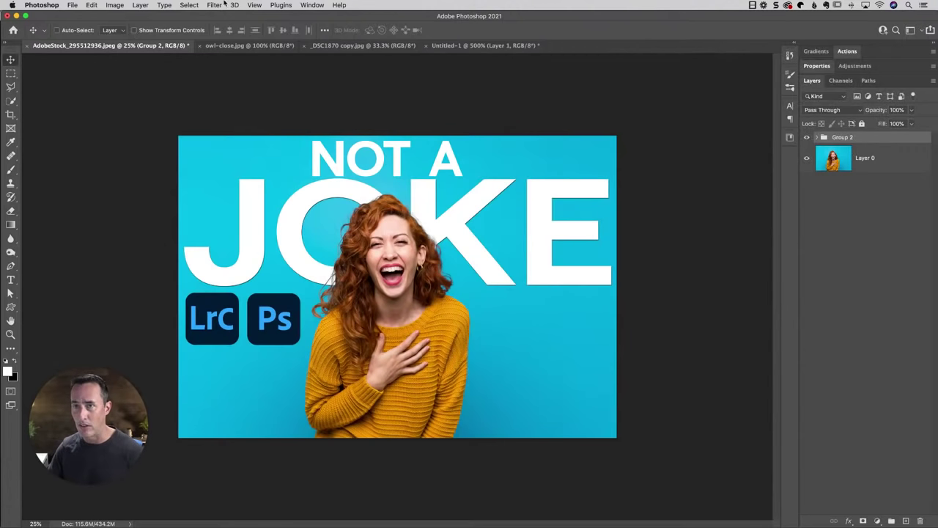
Step: Run Match Font on the "Adobe Lightroom Classic" text in the Untitled-1 document with the selection box around that line
{"action": "left_click", "coordinate": [163, 5]}
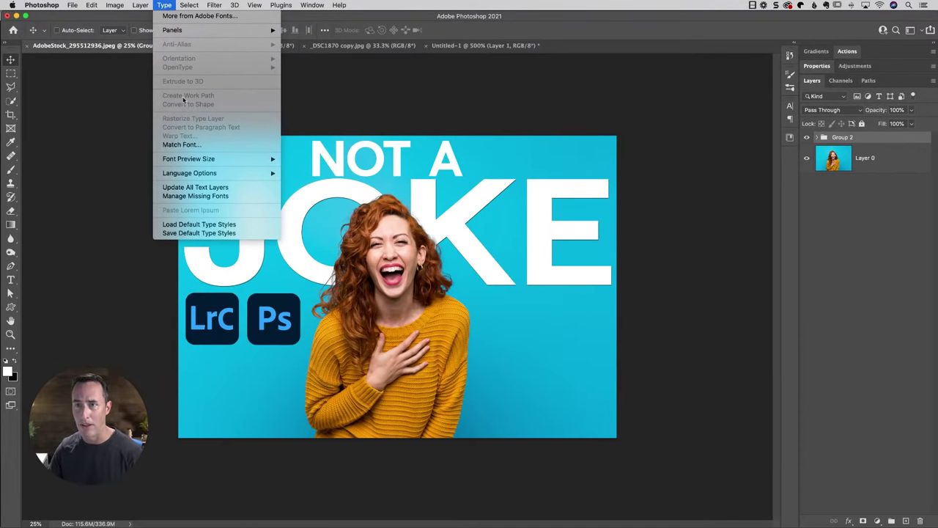
{"action": "left_click", "coordinate": [172, 8]}
{"action": "left_click", "coordinate": [440, 46]}
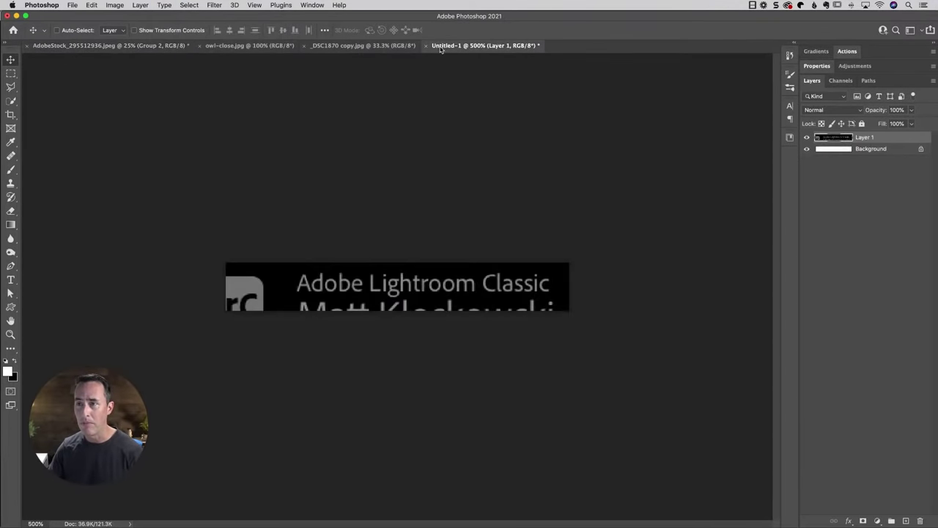
{"action": "left_click", "coordinate": [164, 6]}
{"action": "left_click", "coordinate": [180, 145]}
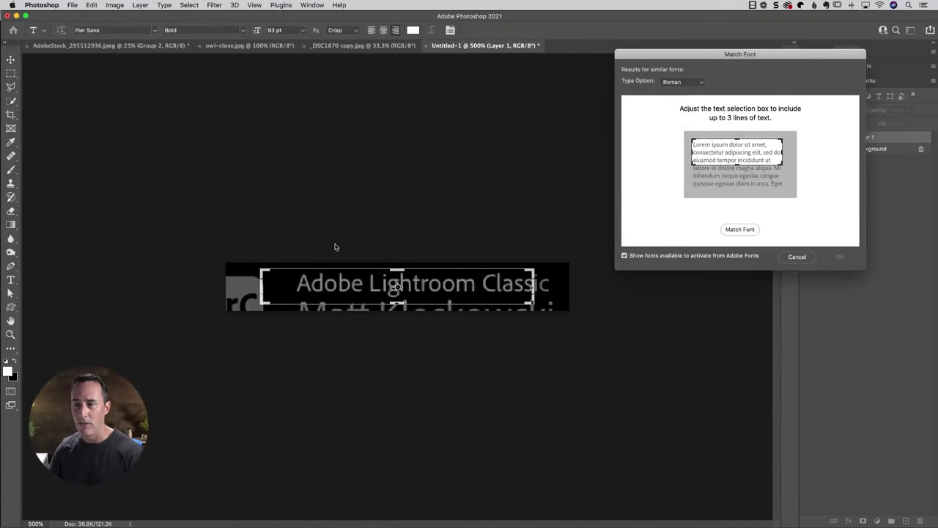
{"action": "left_click_drag", "start_coordinate": [395, 304], "coordinate": [422, 282]}
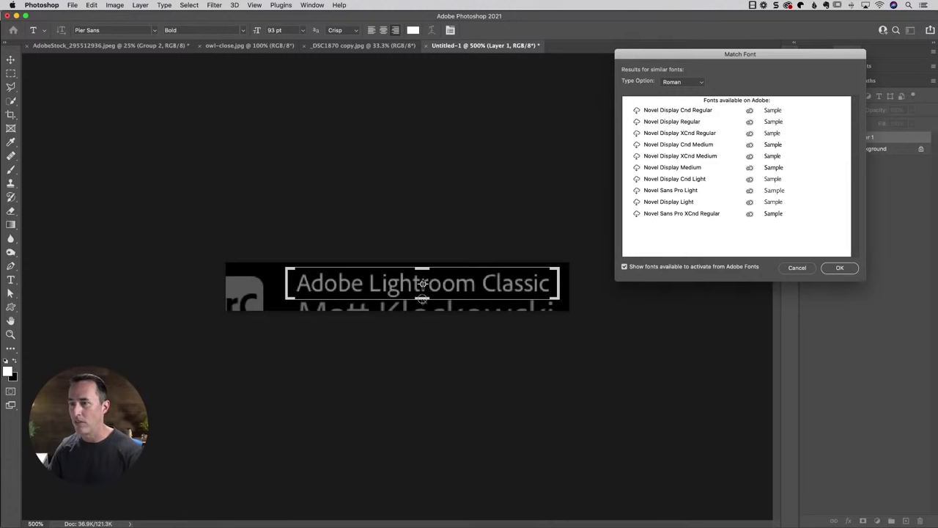
Step: Activate the Novel Display Regular font from the Match Font results and accept the match
{"action": "left_click", "coordinate": [636, 122]}
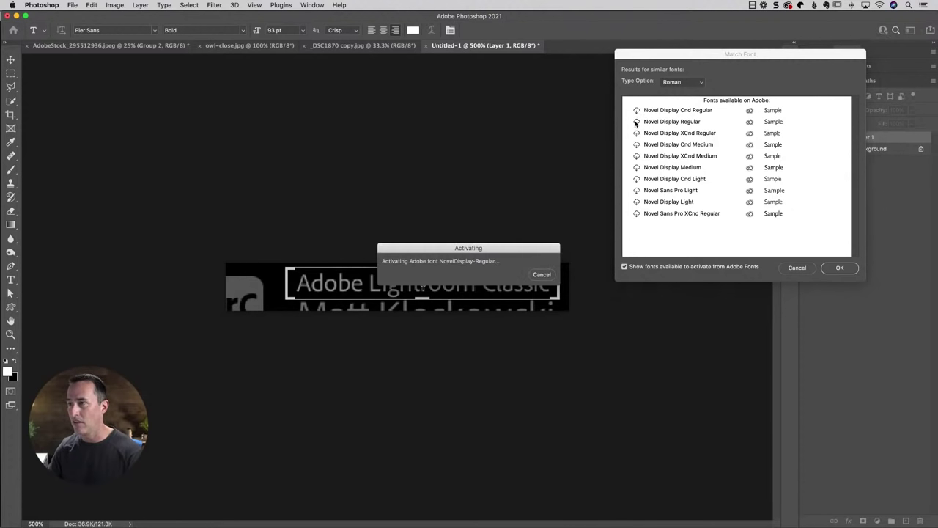
{"action": "left_click", "coordinate": [841, 268]}
{"action": "key", "text": "v"}
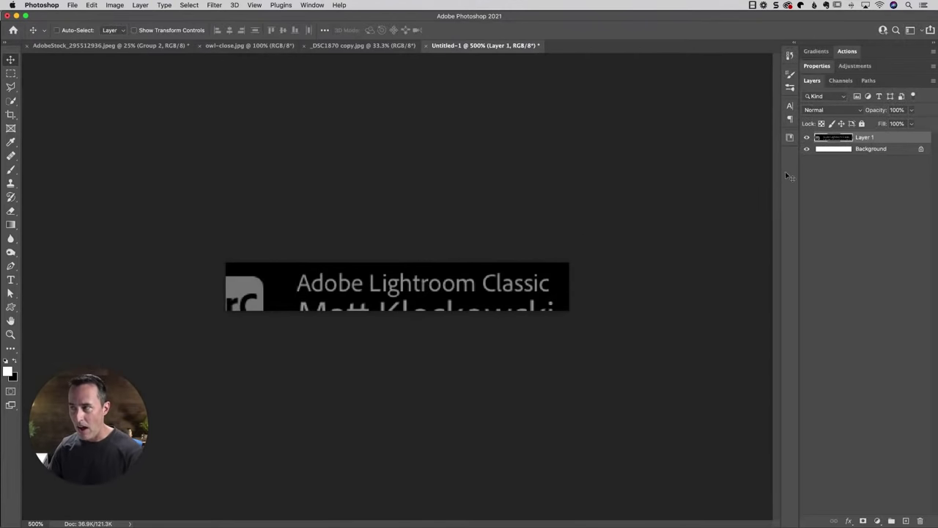
Step: Hide Layer 1 and try inverting the white Background layer to make it black
{"action": "left_click", "coordinate": [807, 138]}
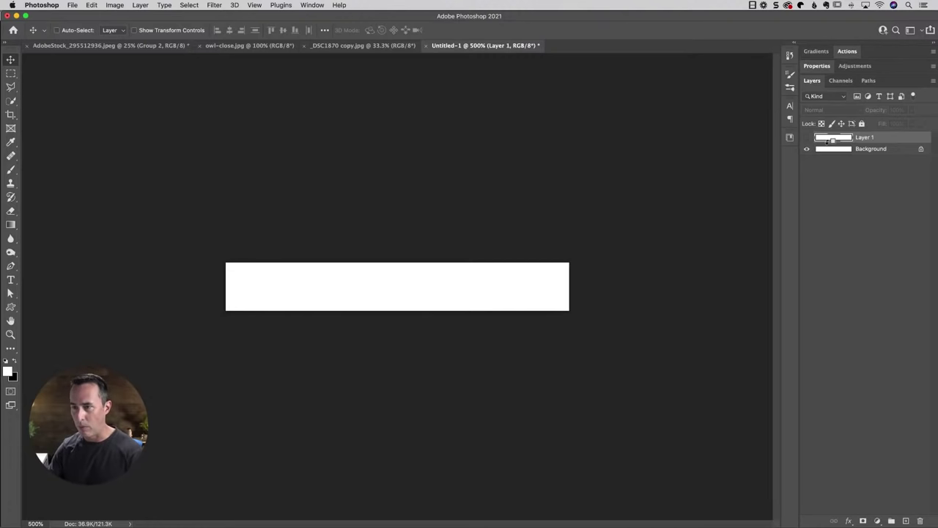
{"action": "left_click", "coordinate": [828, 149]}
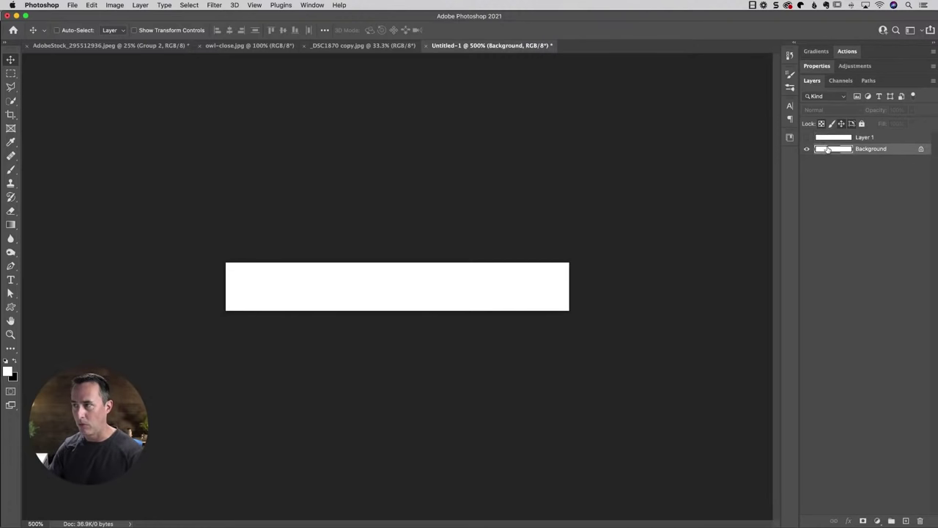
{"action": "key", "text": "super+i"}
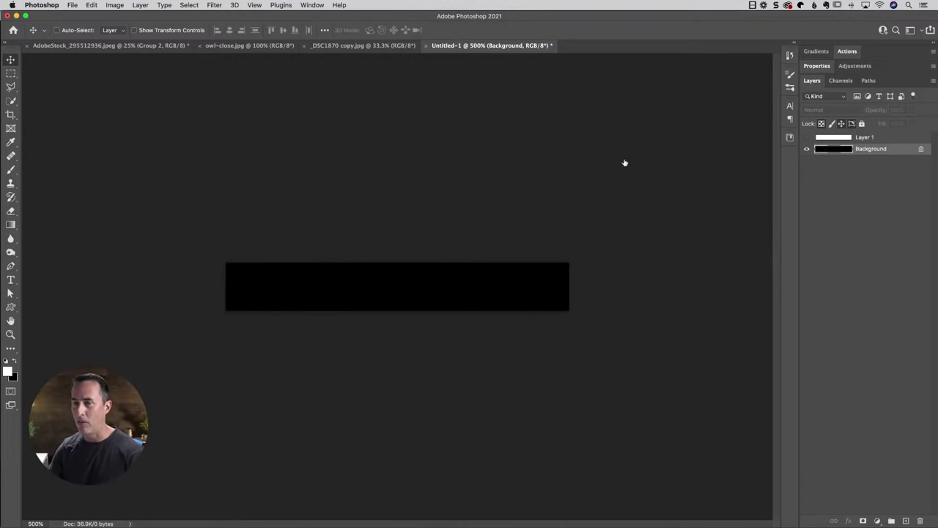
{"action": "key", "text": "super+i"}
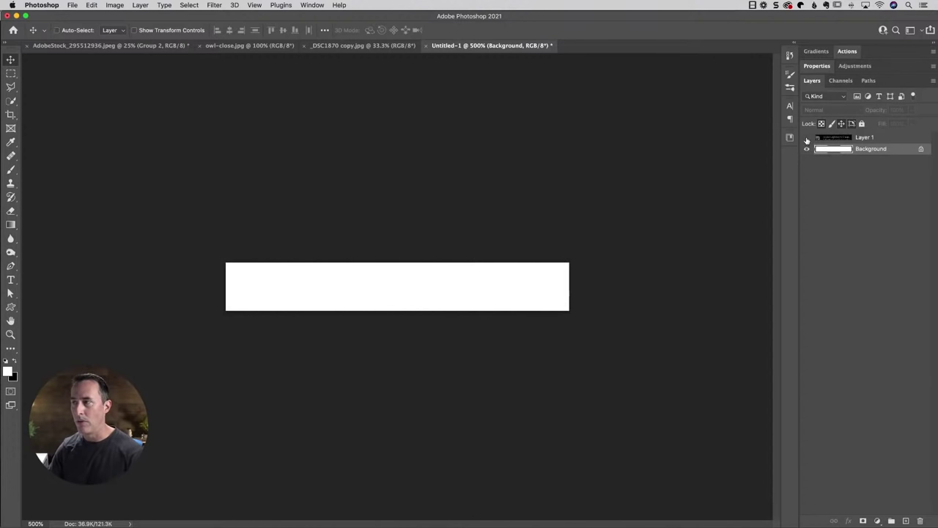
Step: Show Layer 1 and sample the grey of the Lightroom logo as the foreground colour
{"action": "left_click", "coordinate": [807, 137]}
{"action": "key", "text": "i"}
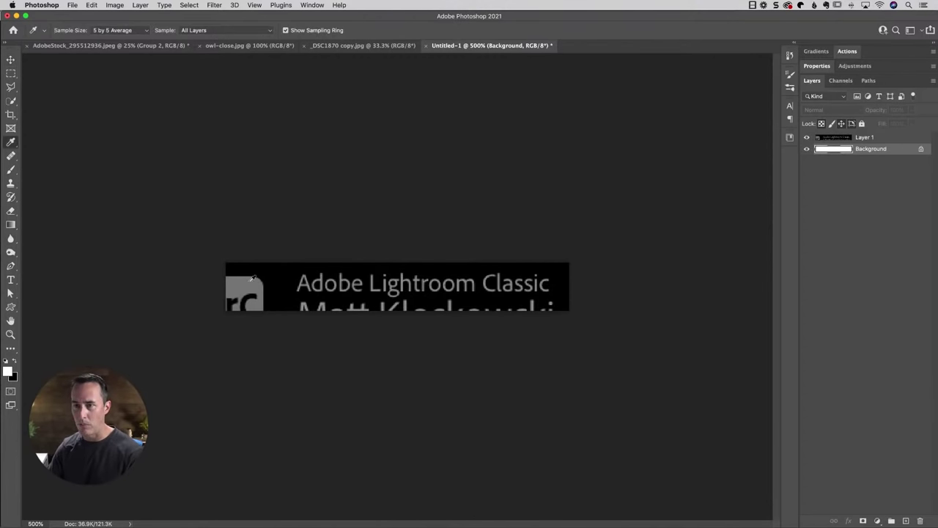
{"action": "left_click", "coordinate": [244, 285]}
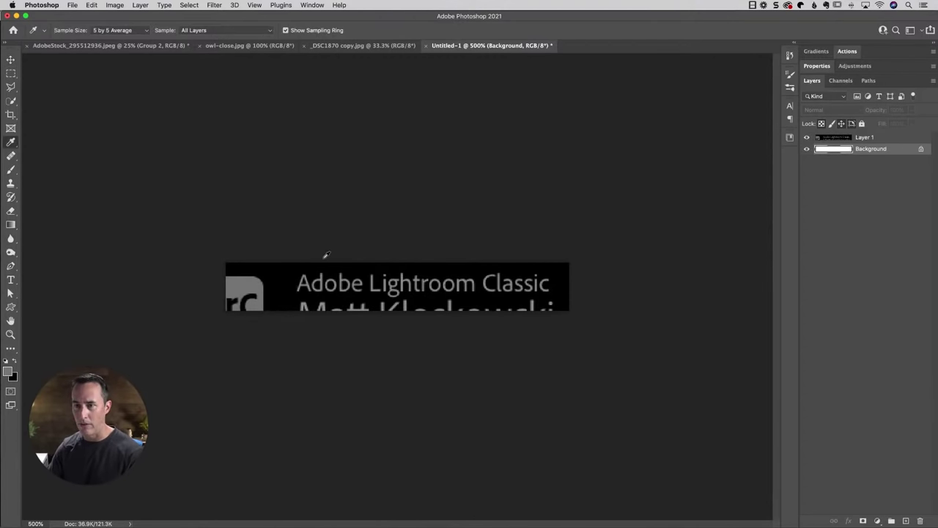
Step: Hide Layer 1 and fill the Background layer with the black background colour
{"action": "left_click", "coordinate": [807, 137]}
{"action": "key", "text": "super+BackSpace"}
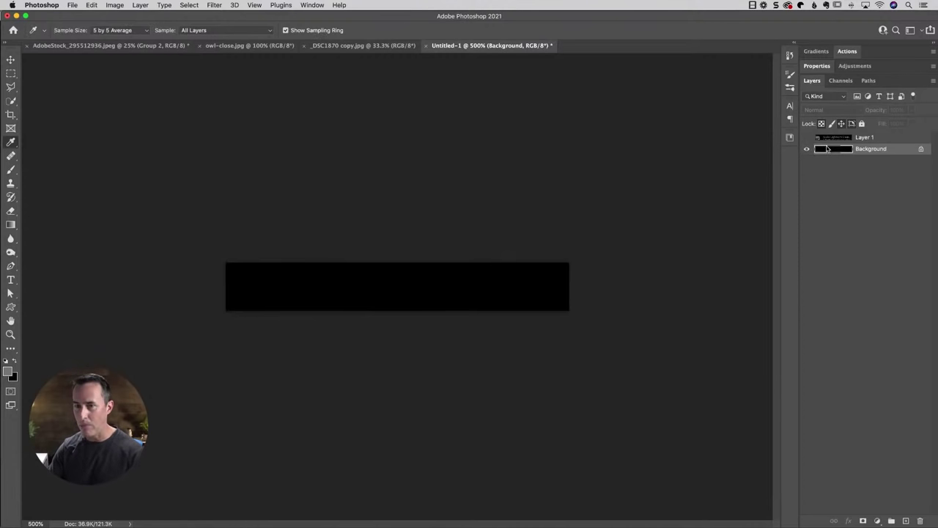
Step: Add the text "DELETEING ALL PHOTOS" in Novel Display Regular at 11 pt and move it inside the canvas
{"action": "key", "text": "t"}
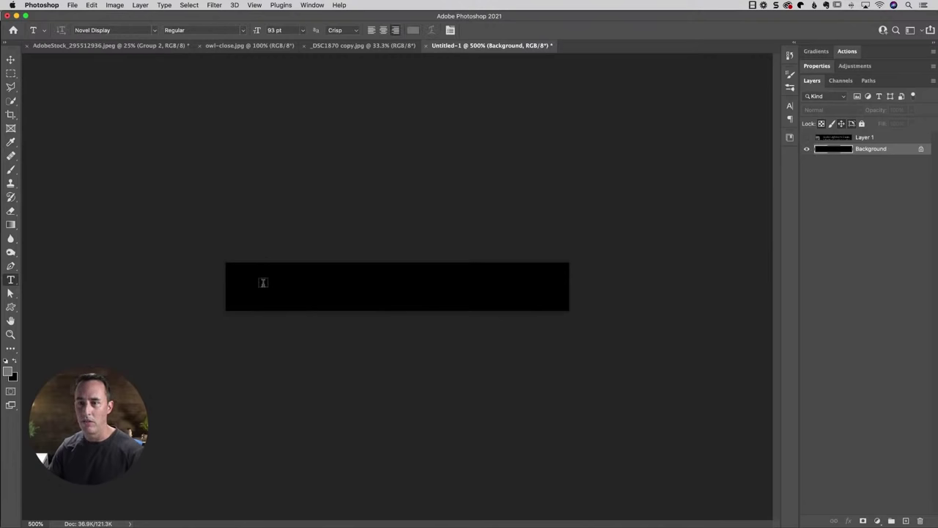
{"action": "left_click", "coordinate": [263, 292]}
{"action": "type", "text": "I"}
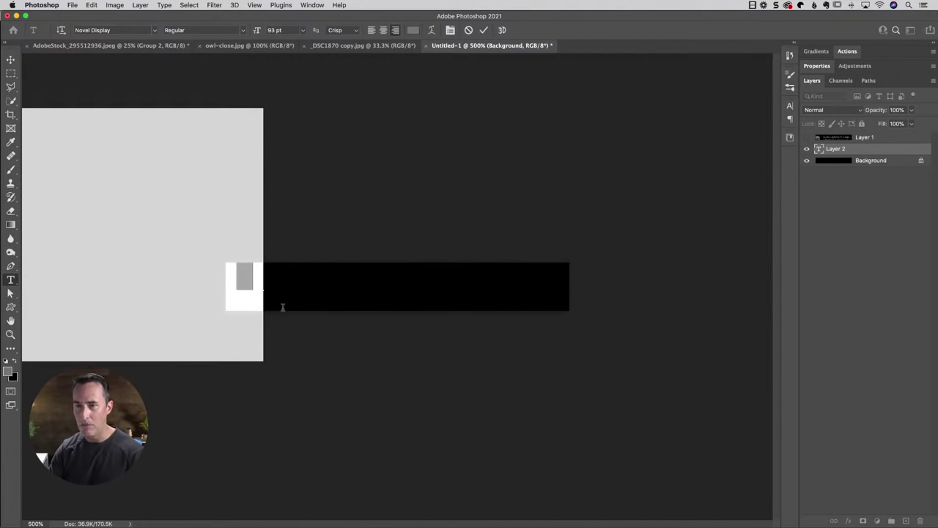
{"action": "left_click_drag", "start_coordinate": [256, 33], "coordinate": [215, 39]}
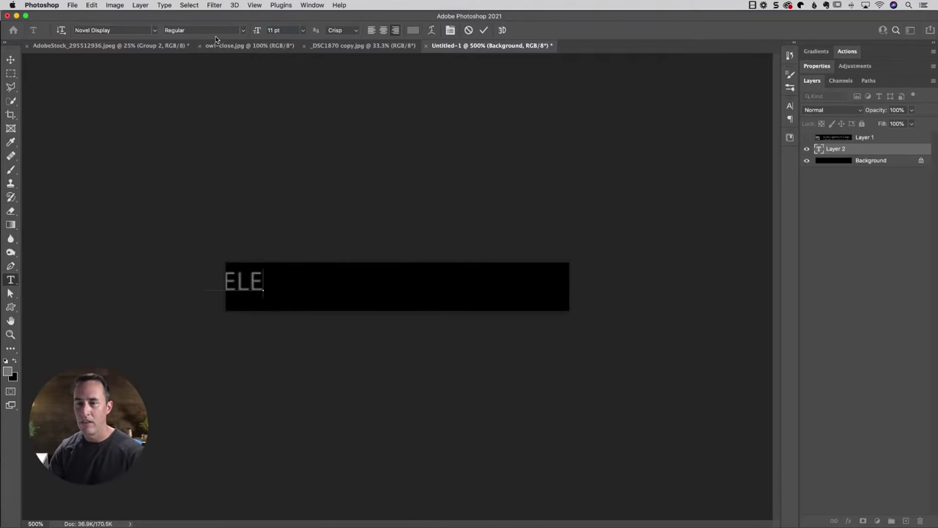
{"action": "type", "text": "TE"}
{"action": "key", "text": "BackSpace"}
{"action": "type", "text": "ING ALL PHOTOS"}
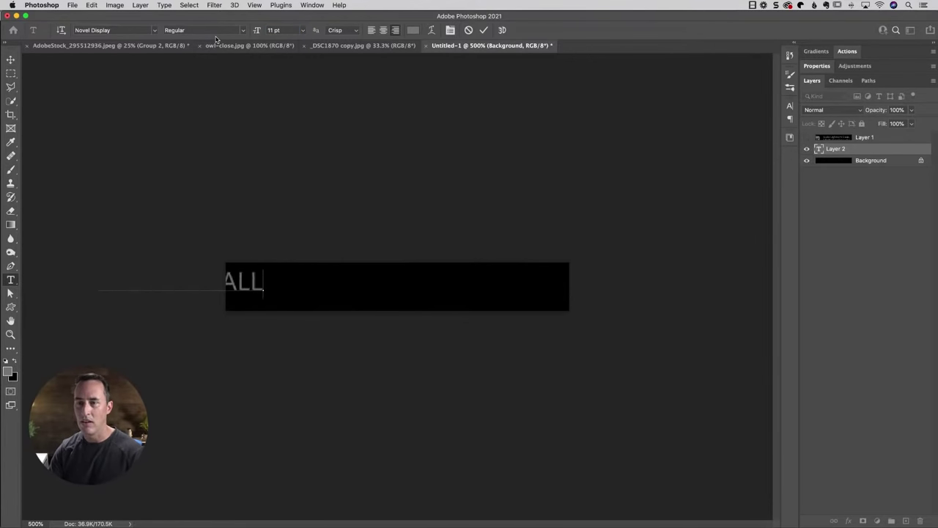
{"action": "key", "text": "Escape"}
{"action": "key", "text": "v"}
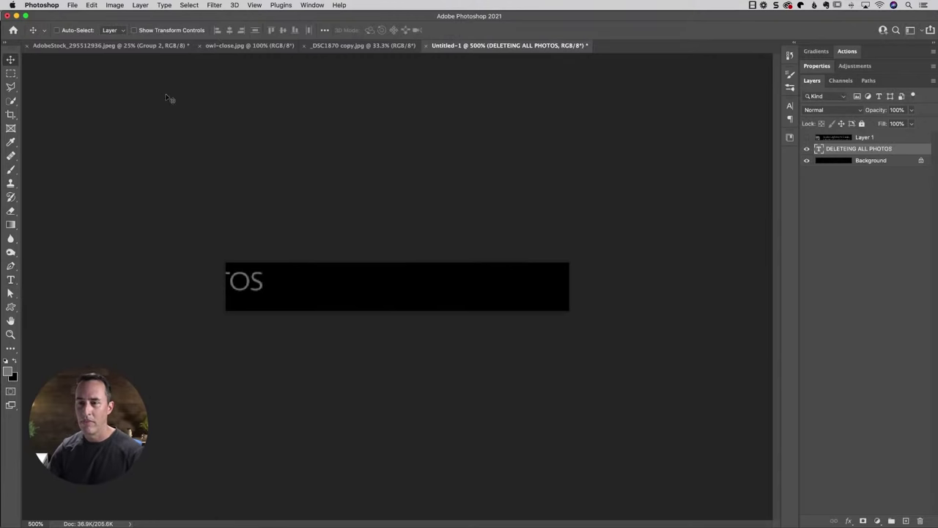
{"action": "left_click_drag", "start_coordinate": [249, 308], "coordinate": [492, 308]}
Step: Replace the misspelled text with "DELETING ALL PHOTOS"
{"action": "key", "text": "t"}
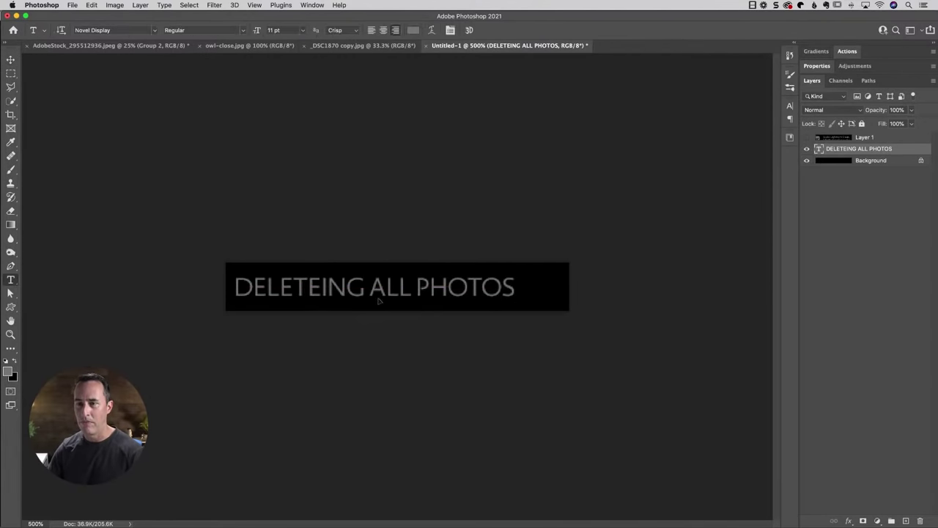
{"action": "double_click", "coordinate": [317, 291]}
{"action": "key", "text": "super+a"}
{"action": "type", "text": "D"}
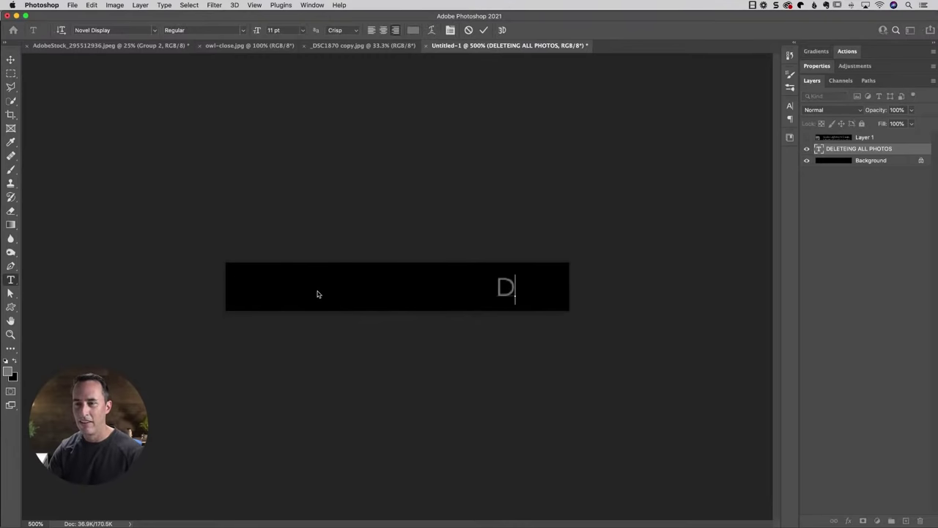
{"action": "type", "text": "ELETING AL"}
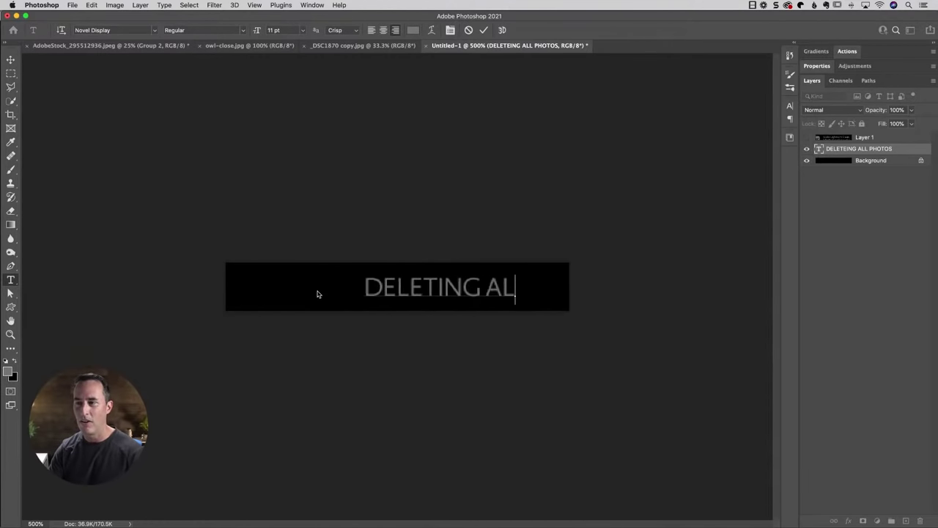
{"action": "type", "text": "L PHOTOS"}
{"action": "key", "text": "Escape"}
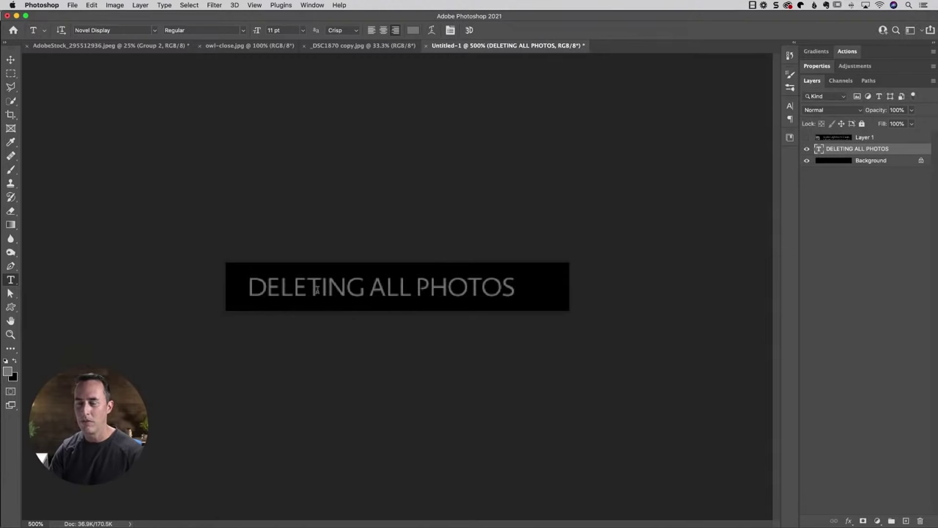
Step: Move the text towards the canvas's left edge and scale it down to leave room beside it for a progress bar
{"action": "key", "text": "v"}
{"action": "left_click_drag", "start_coordinate": [334, 290], "coordinate": [318, 289]}
{"action": "key", "text": "ctrl+t"}
{"action": "left_click_drag", "start_coordinate": [499, 289], "coordinate": [440, 288]}
{"action": "key", "text": "Return"}
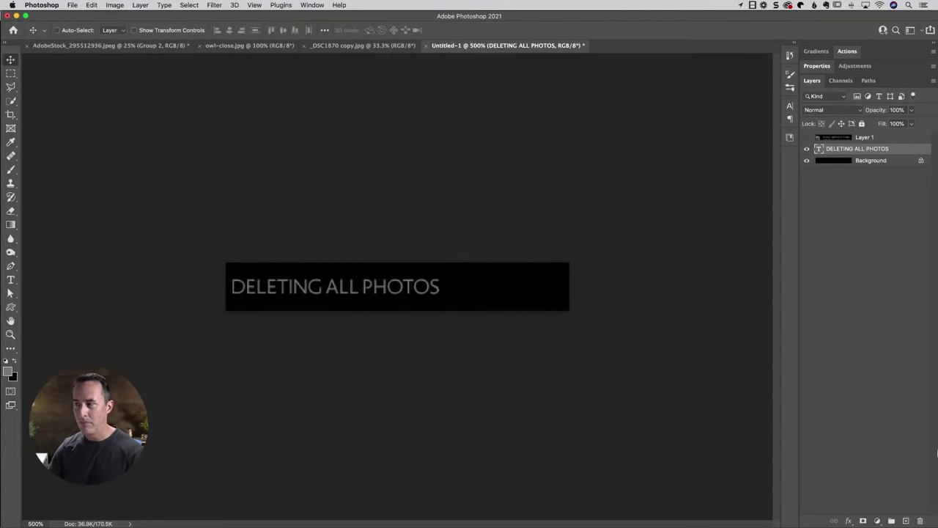
Step: On a new layer, outline a thin rectangle beside the text with a 1 px grey stroke placed inside the selection
{"action": "left_click", "coordinate": [906, 519]}
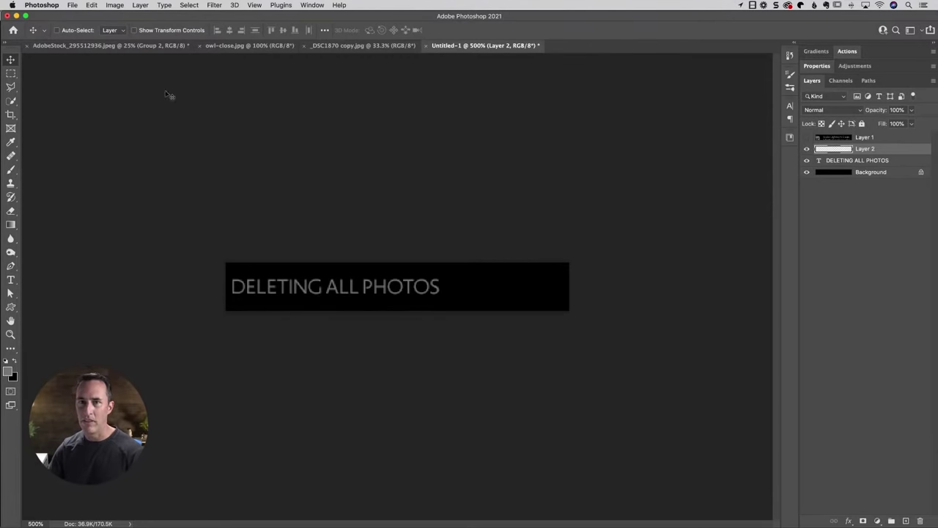
{"action": "left_click", "coordinate": [13, 74]}
{"action": "left_click_drag", "start_coordinate": [446, 276], "coordinate": [563, 293]}
{"action": "left_click", "coordinate": [91, 5]}
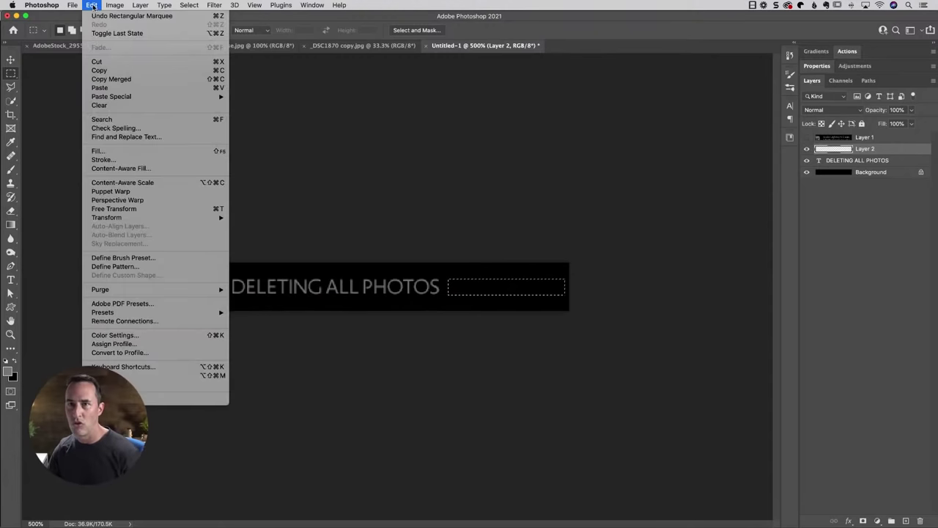
{"action": "left_click", "coordinate": [102, 159]}
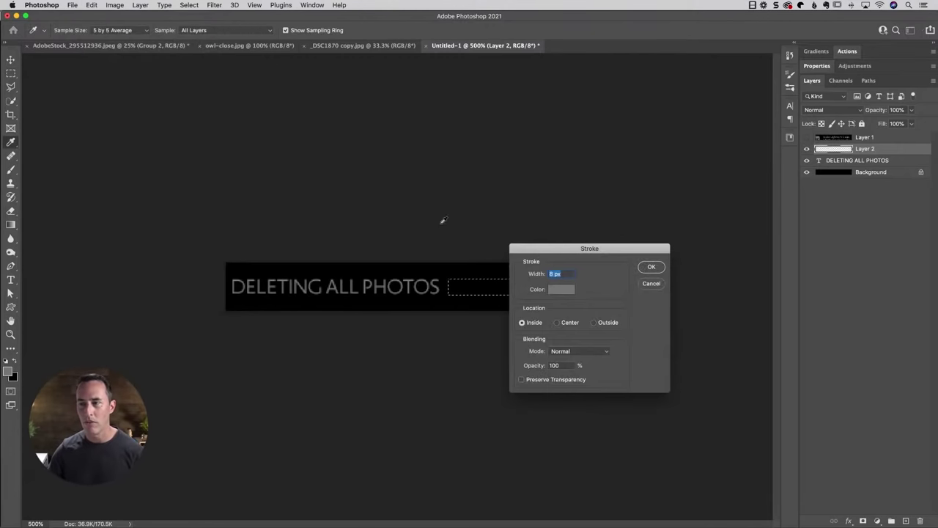
{"action": "type", "text": "1"}
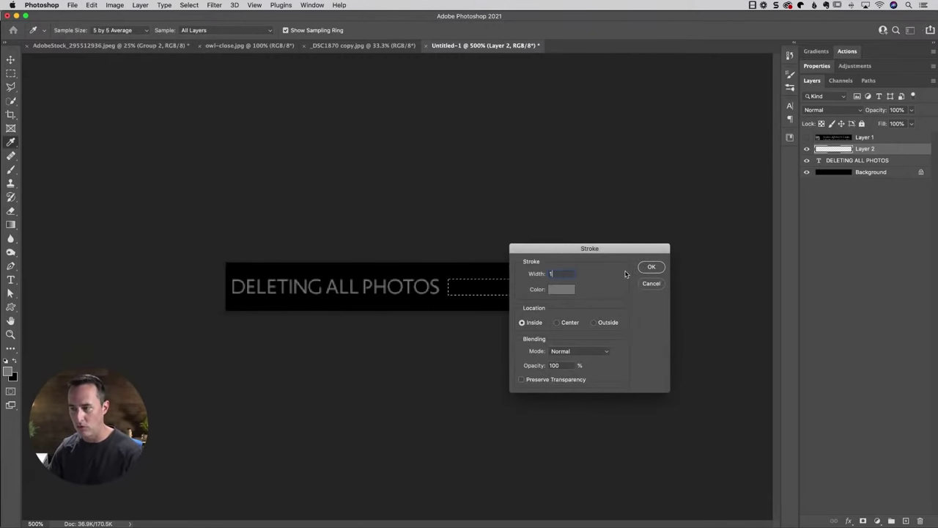
{"action": "left_click", "coordinate": [650, 267]}
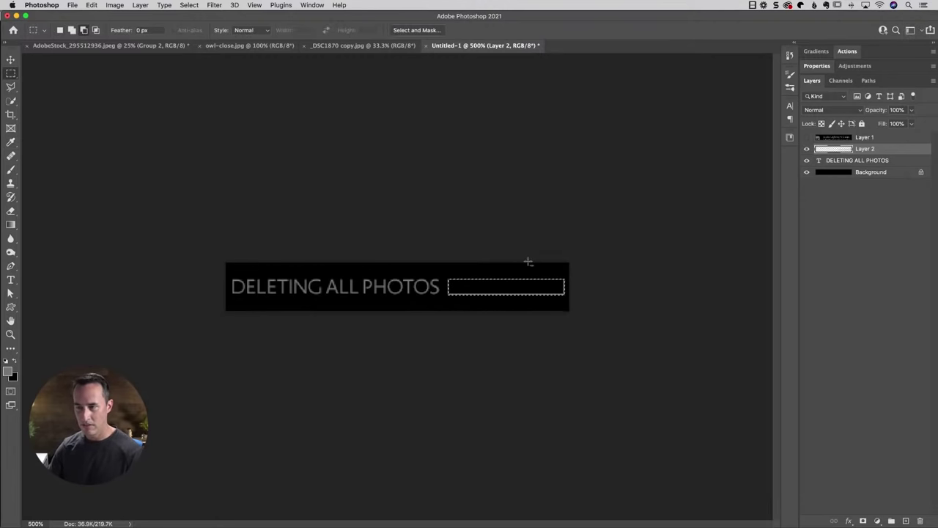
Step: Subtract the right-hand end from the rectangular selection, fill the remaining part with the foreground grey and deselect
{"action": "left_click_drag", "start_coordinate": [527, 261], "coordinate": [584, 310]}
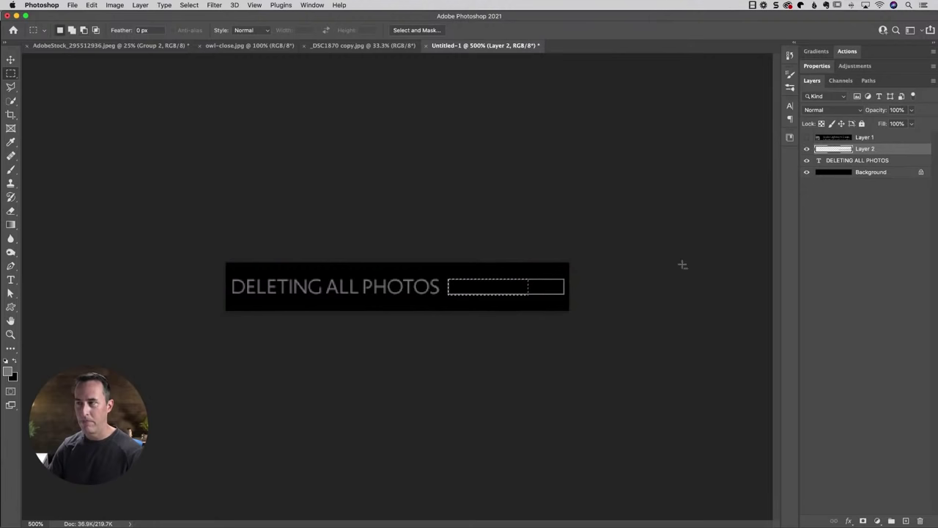
{"action": "key", "text": "alt+BackSpace"}
{"action": "key", "text": "ctrl+d"}
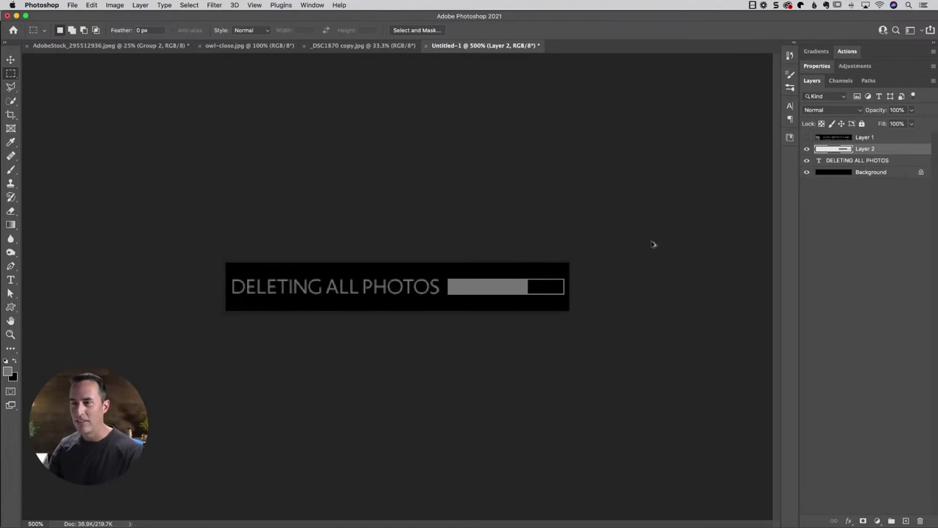
Step: Save a copy of the document to the Desktop as a JPEG named deleteme at quality 8
{"action": "key", "text": "ctrl+alt+s"}
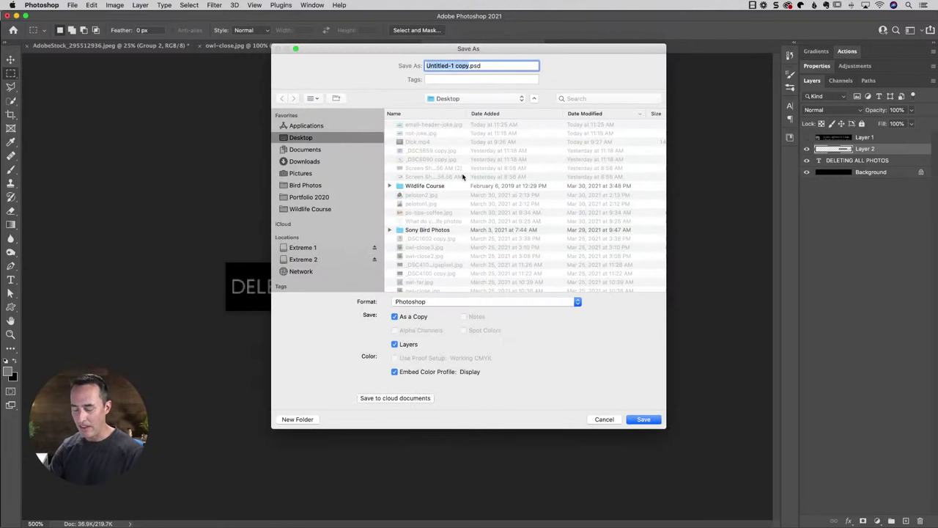
{"action": "type", "text": "deleteme"}
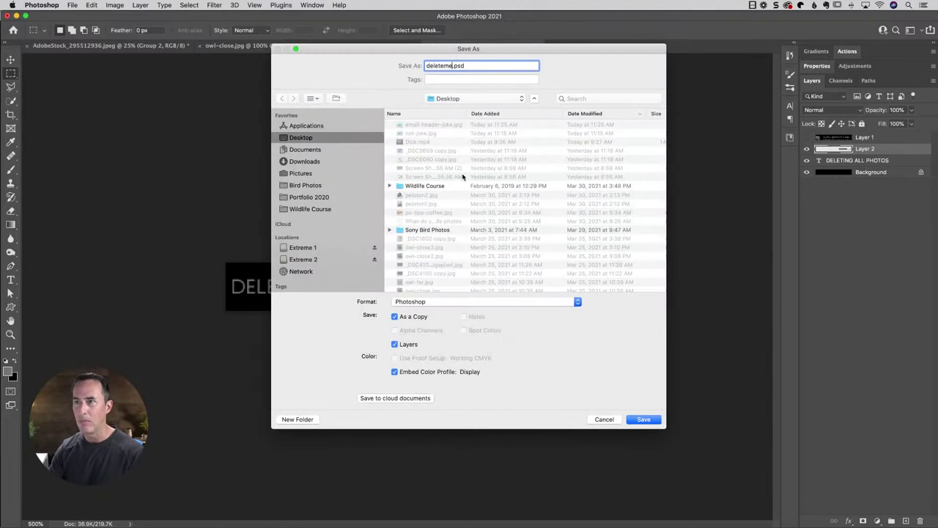
{"action": "left_click", "coordinate": [491, 305]}
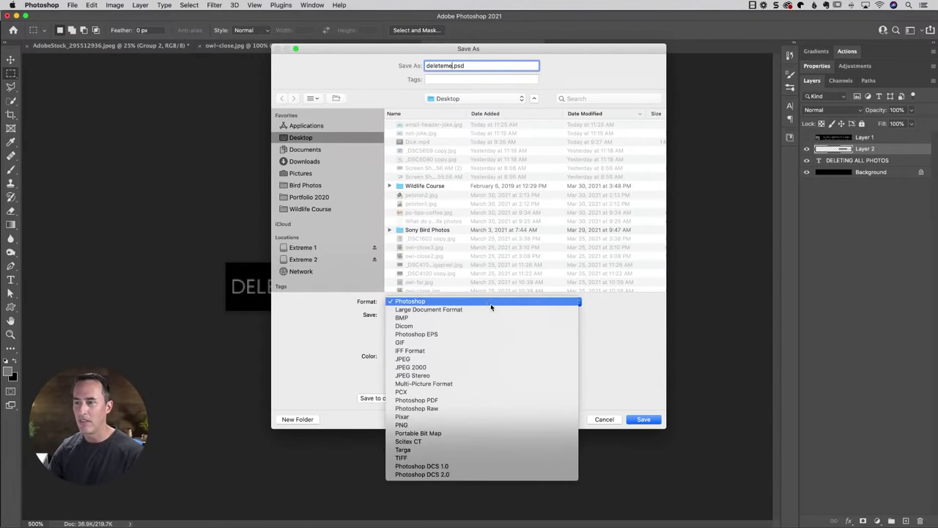
{"action": "left_click", "coordinate": [483, 361]}
{"action": "left_click", "coordinate": [642, 422]}
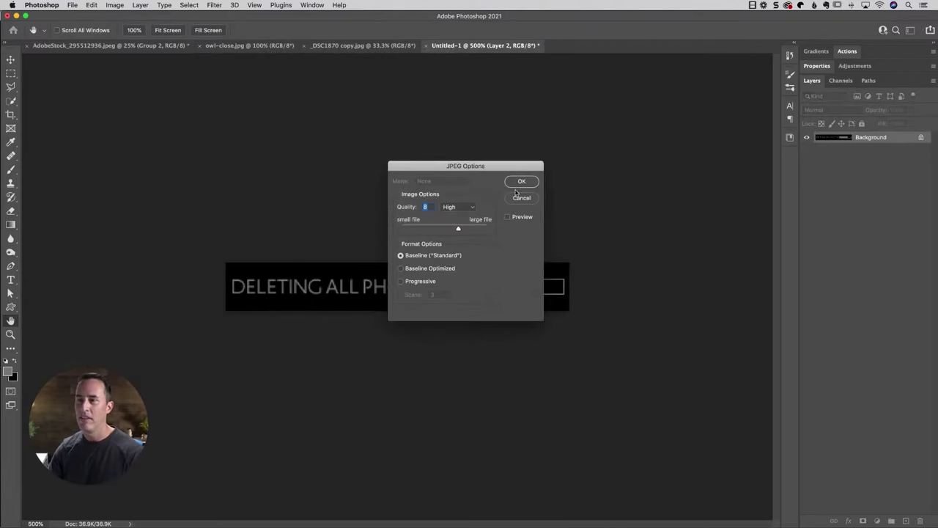
{"action": "left_click", "coordinate": [521, 187]}
Step: Switch to Lightroom Classic, open the Identity Plate Editor and set the identity plate to Personalized
{"action": "key", "text": "super+Tab"}
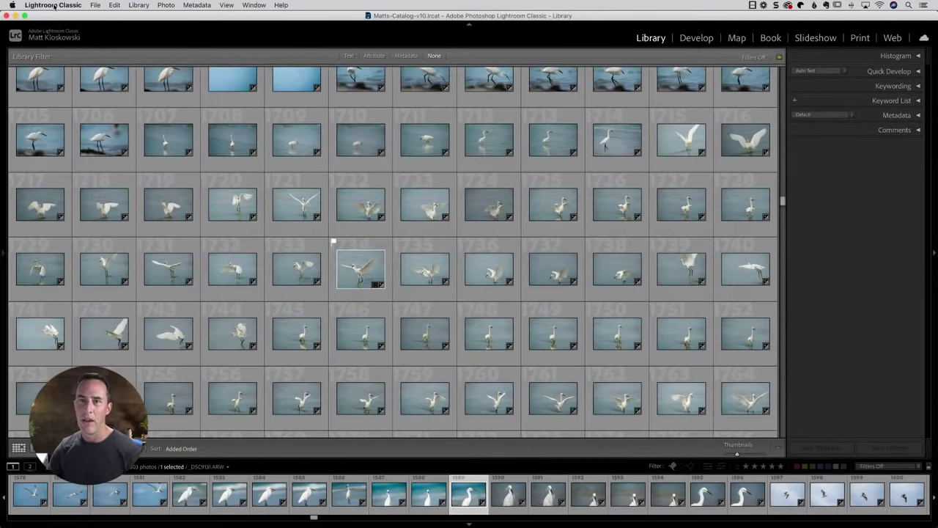
{"action": "left_click", "coordinate": [55, 7]}
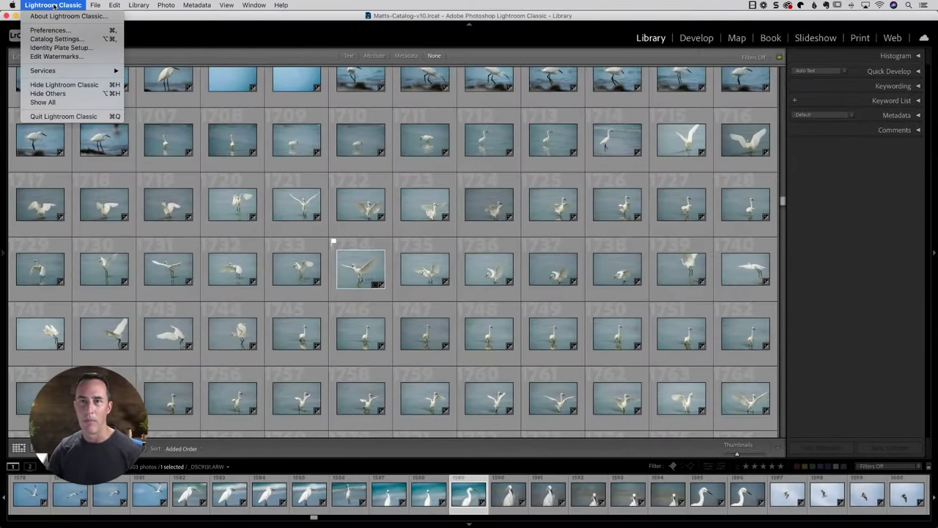
{"action": "left_click", "coordinate": [52, 47]}
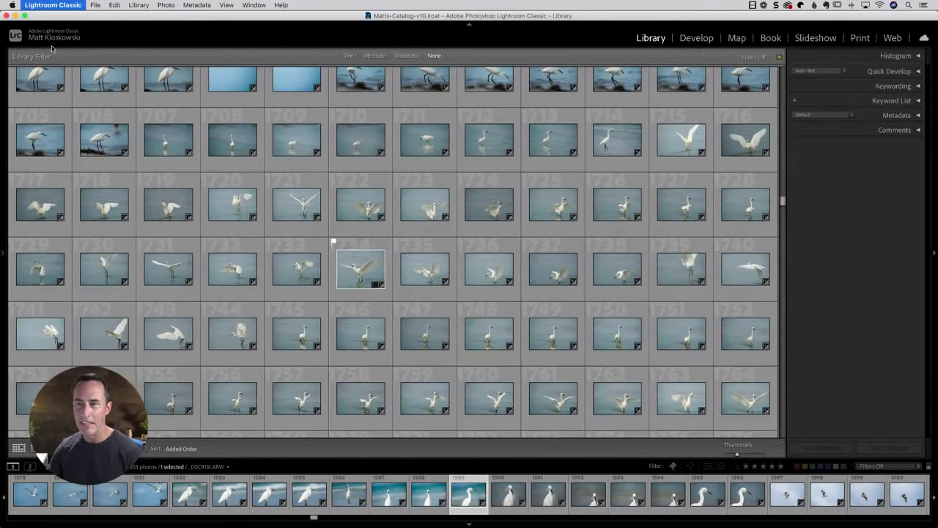
{"action": "left_click", "coordinate": [333, 140]}
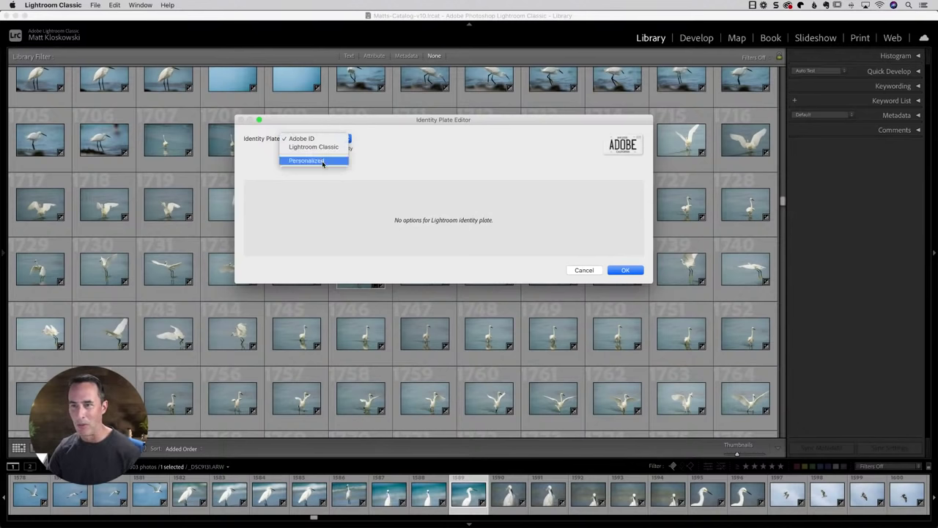
{"action": "left_click", "coordinate": [322, 161]}
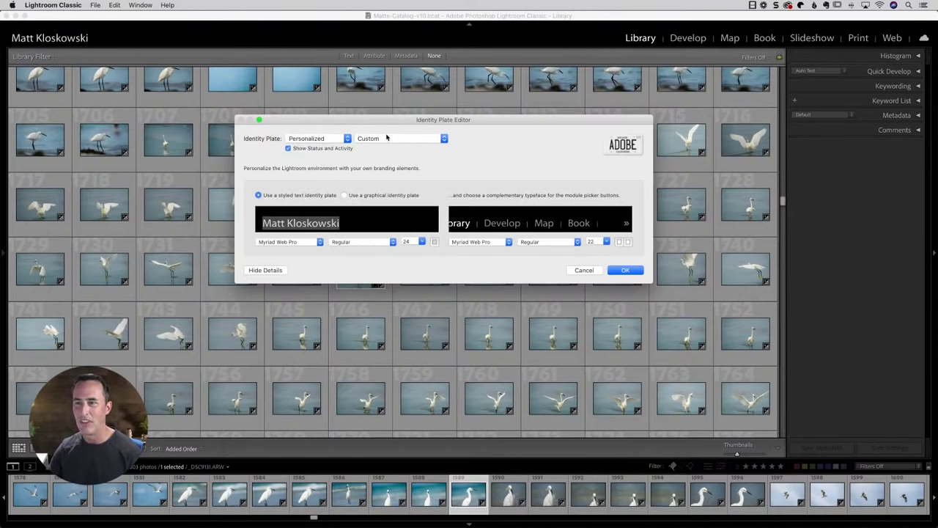
Step: Use a graphical identity plate, load the deleteme image from the Desktop into it and apply it
{"action": "left_click", "coordinate": [344, 196]}
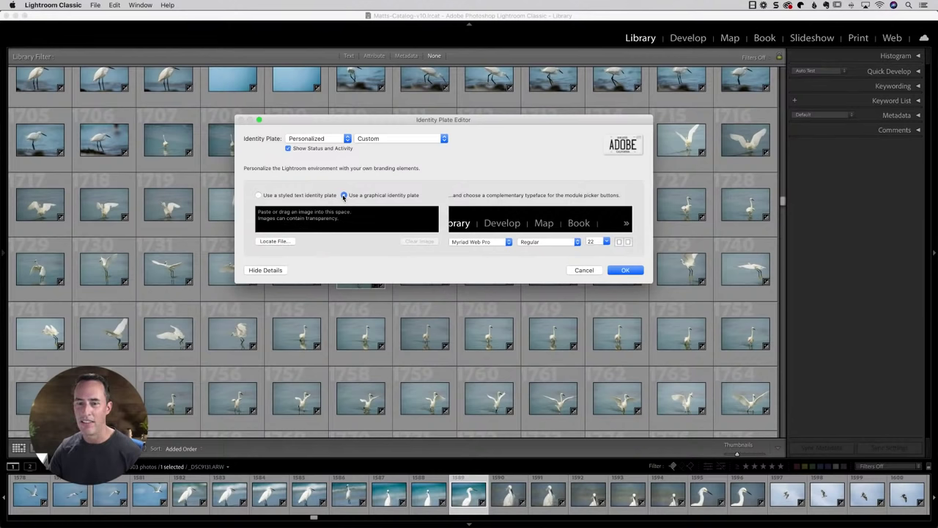
{"action": "left_click", "coordinate": [284, 242]}
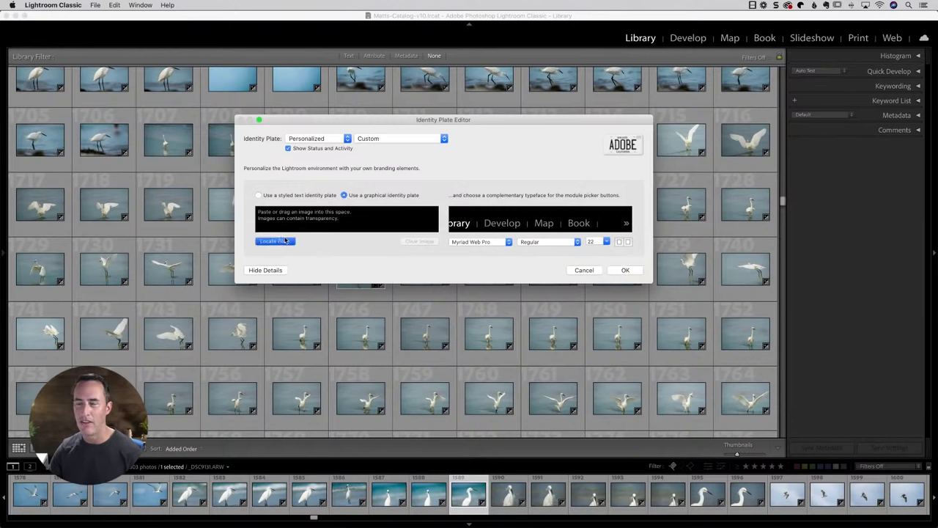
{"action": "left_click", "coordinate": [303, 205]}
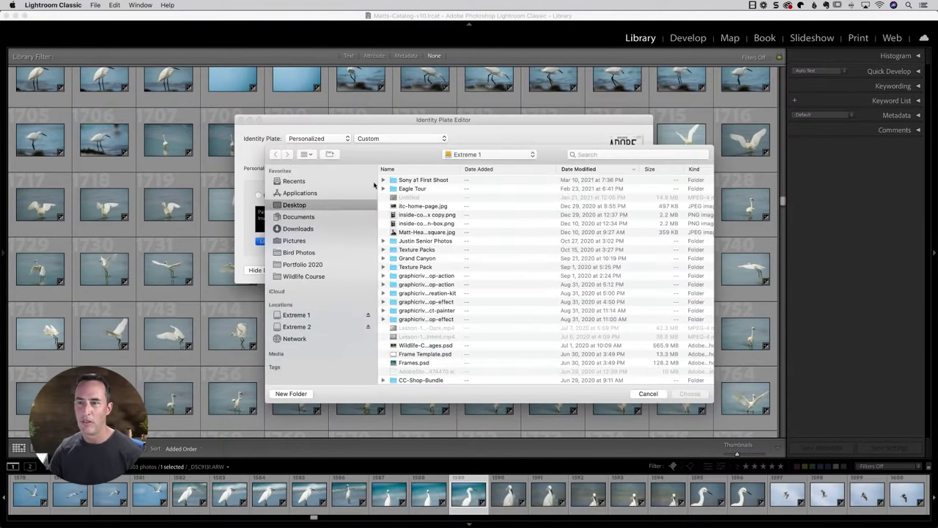
{"action": "double_click", "coordinate": [414, 180]}
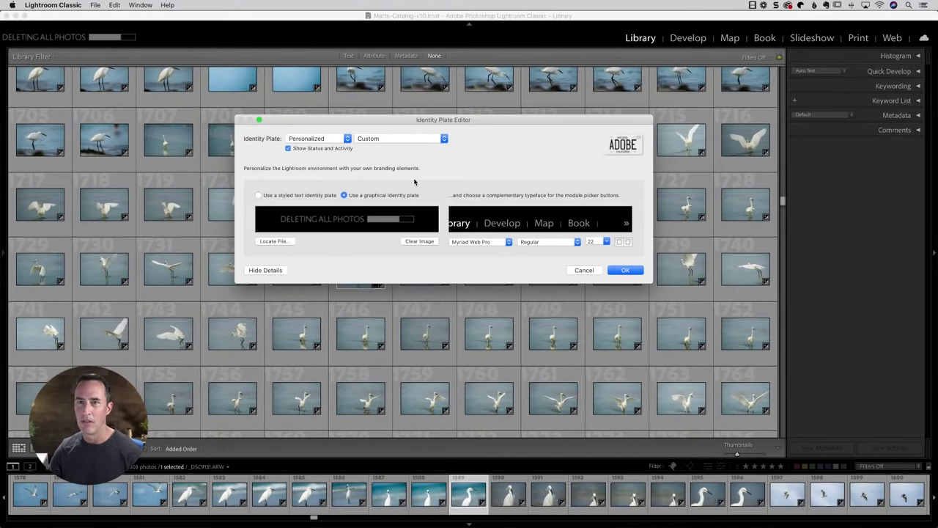
{"action": "left_click", "coordinate": [625, 270]}
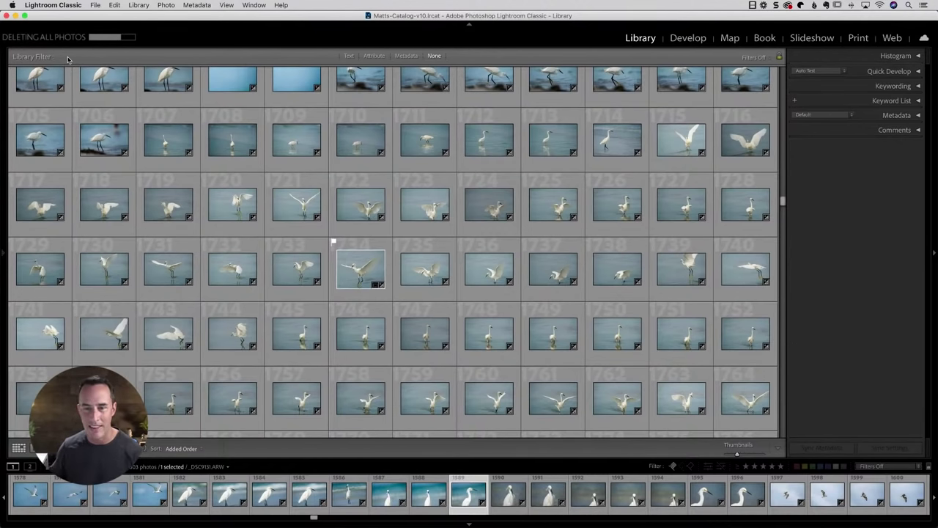
Step: Reopen the Identity Plate Editor, change to a styled text identity plate and enter the photographer's full name
{"action": "left_click", "coordinate": [53, 5]}
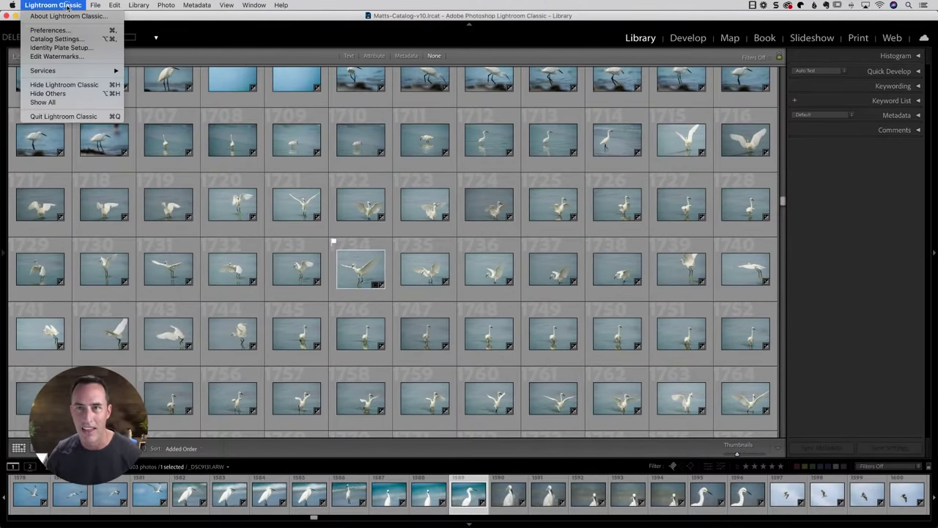
{"action": "left_click", "coordinate": [60, 48]}
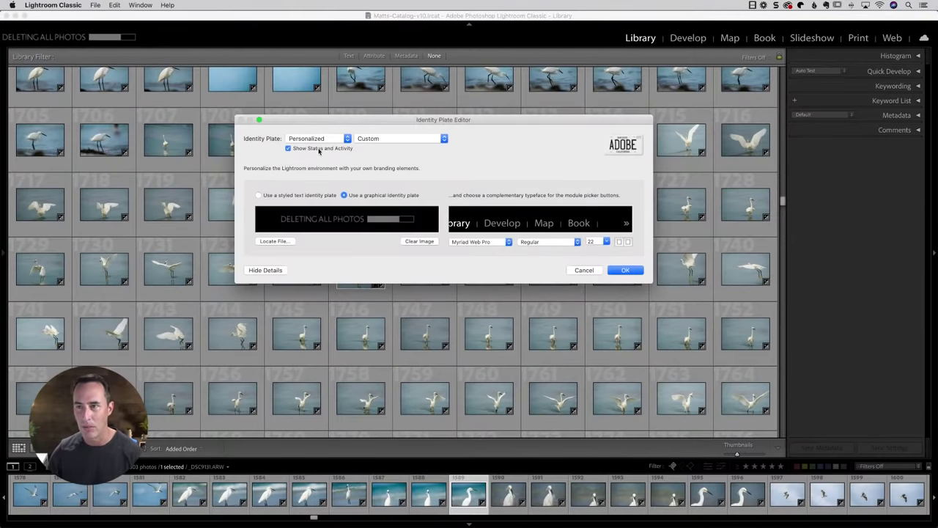
{"action": "left_click", "coordinate": [272, 195]}
{"action": "left_click", "coordinate": [285, 215]}
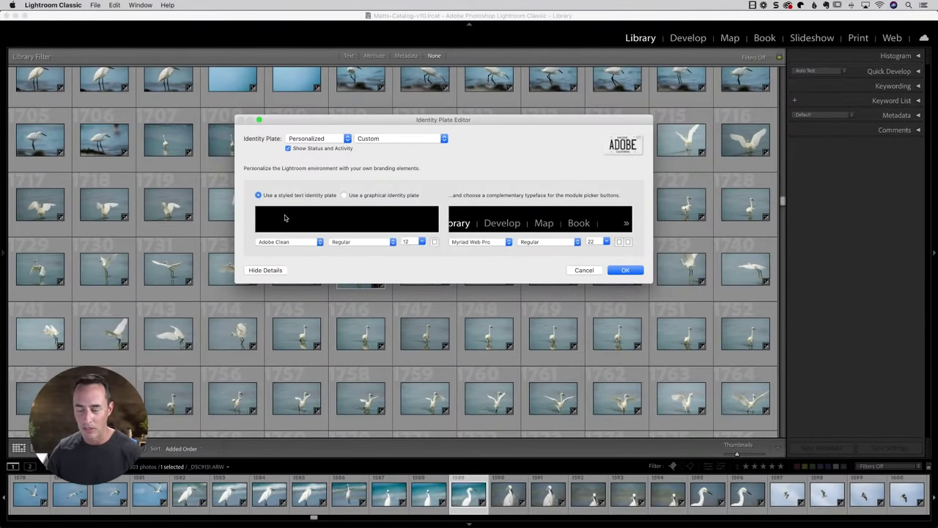
{"action": "type", "text": "Matt Kloskowski"}
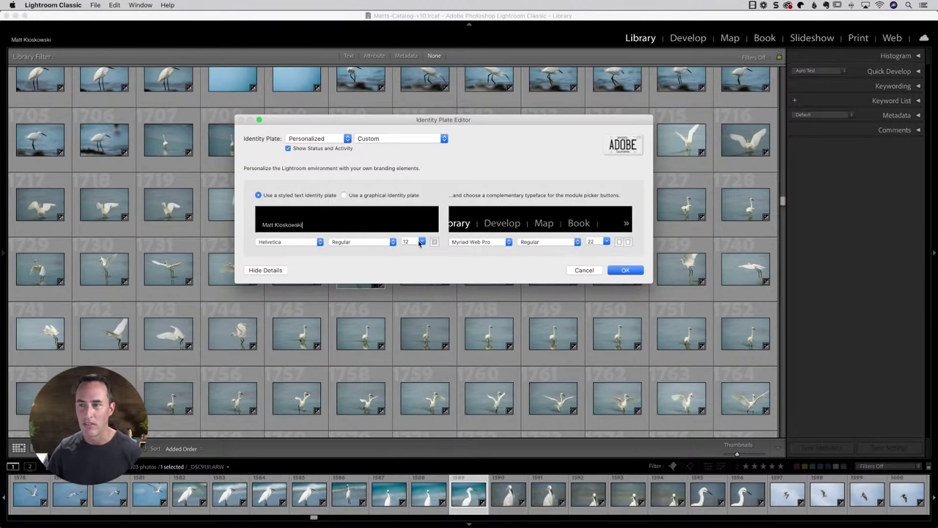
Step: Set the identity plate to Adobe ID and apply the change
{"action": "left_click", "coordinate": [341, 140]}
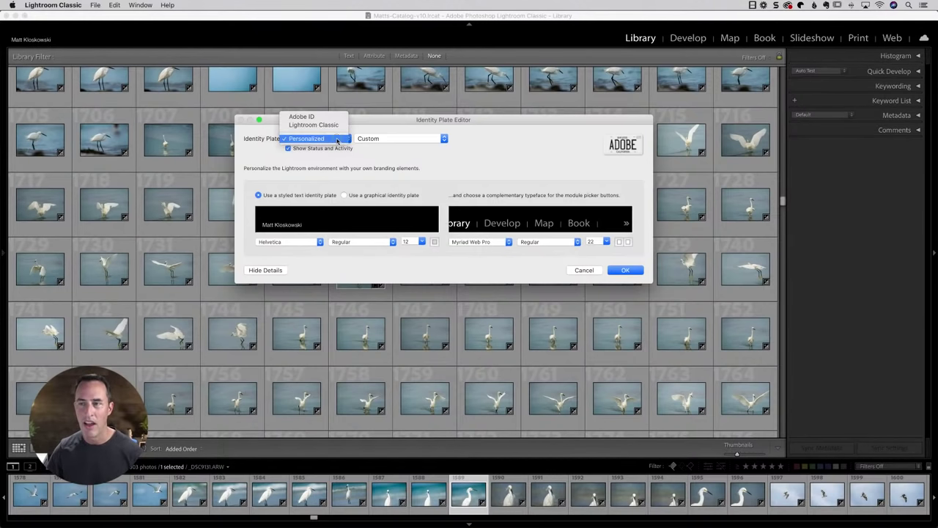
{"action": "left_click", "coordinate": [332, 118]}
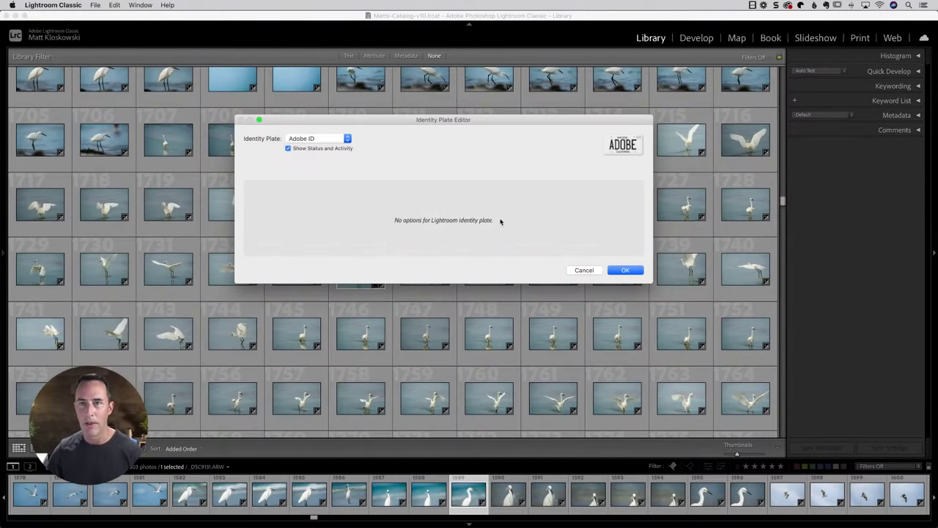
{"action": "left_click", "coordinate": [624, 271]}
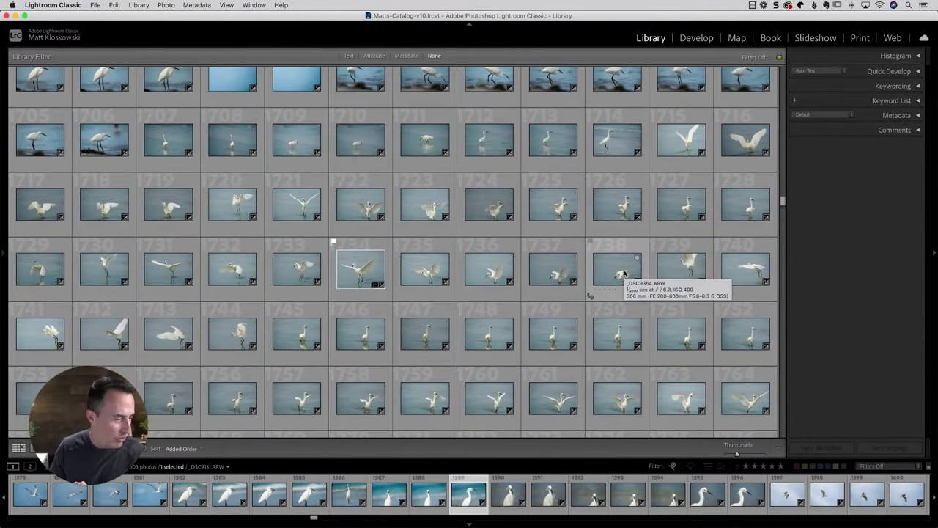
Step: Switch to Photoshop, bring up the AdobeStock_295512936.jpeg document and add a new layer above Group 2
{"action": "key", "text": "super+Tab"}
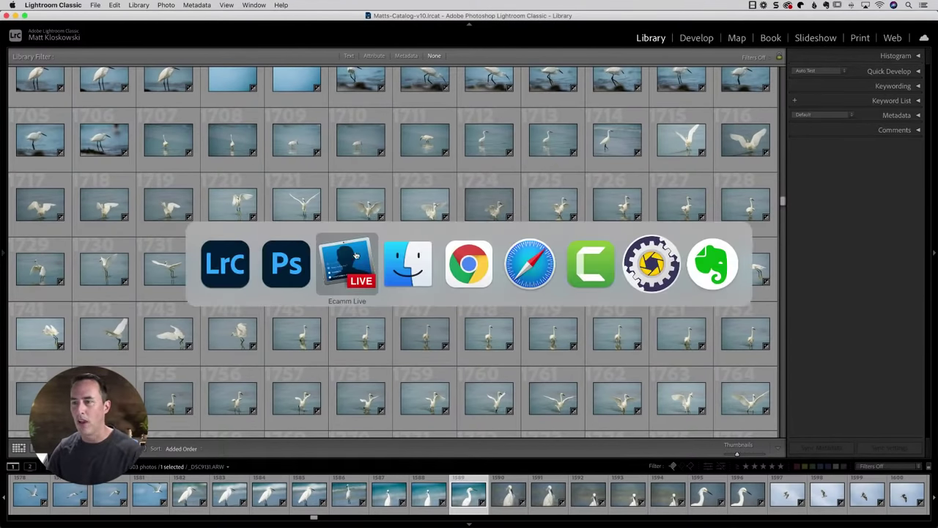
{"action": "left_click", "coordinate": [288, 268]}
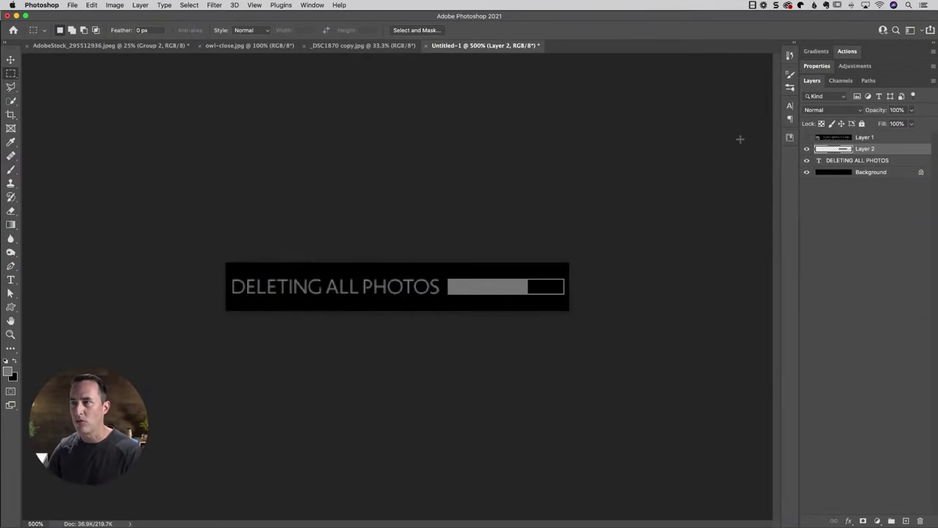
{"action": "left_click", "coordinate": [119, 45]}
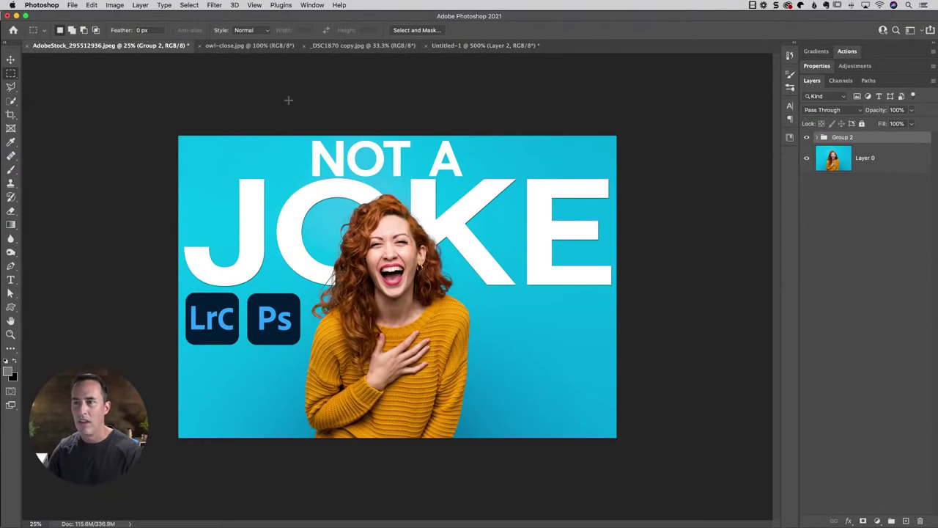
{"action": "left_click", "coordinate": [906, 520]}
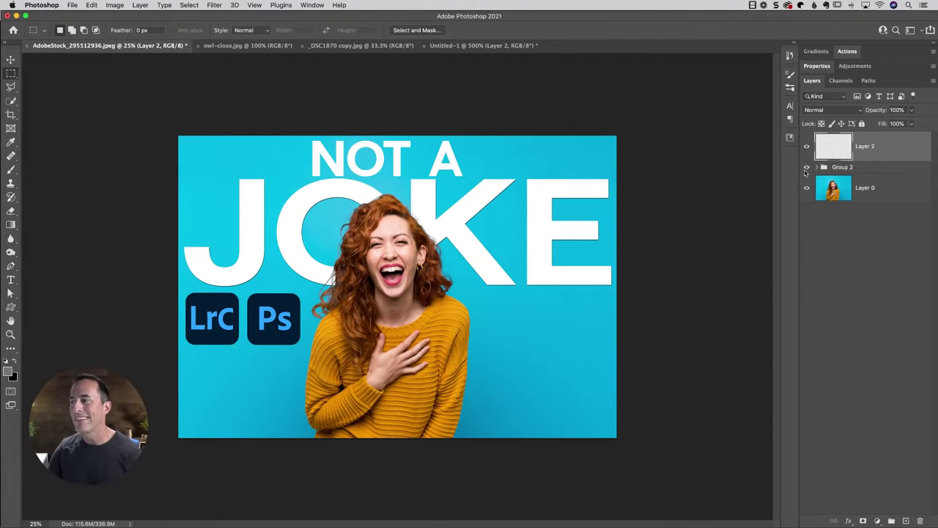
Step: In the Transparency & Gamut preferences, set the first transparency grid color to black
{"action": "left_click", "coordinate": [42, 5]}
{"action": "mouse_move", "coordinate": [45, 37]}
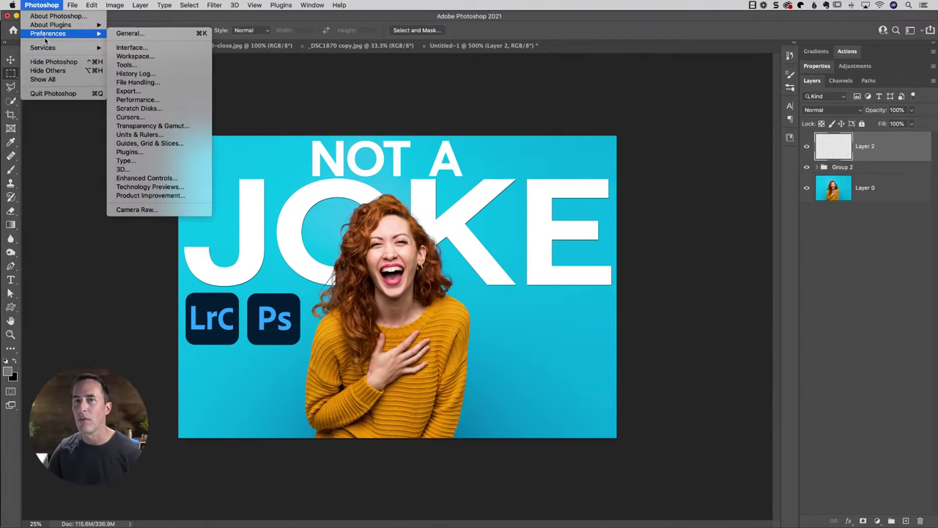
{"action": "left_click", "coordinate": [174, 126]}
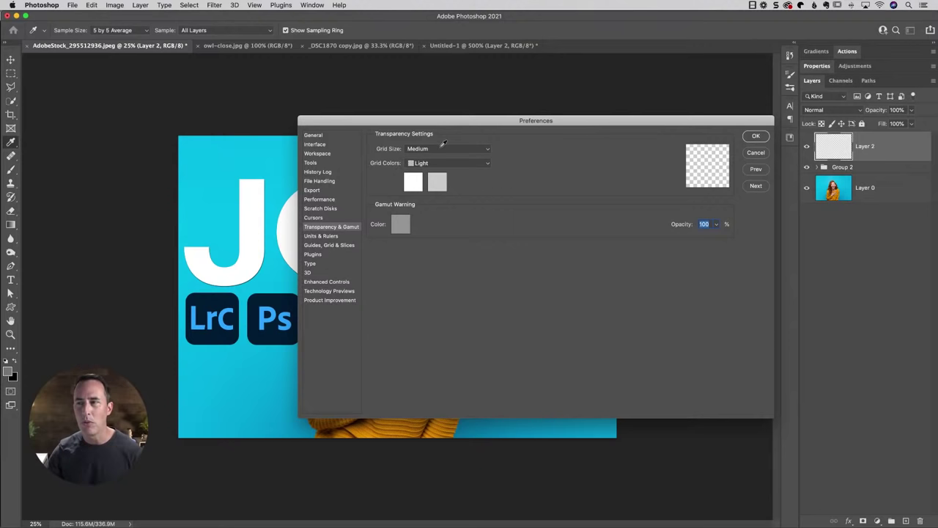
{"action": "left_click_drag", "start_coordinate": [458, 121], "coordinate": [383, 98]}
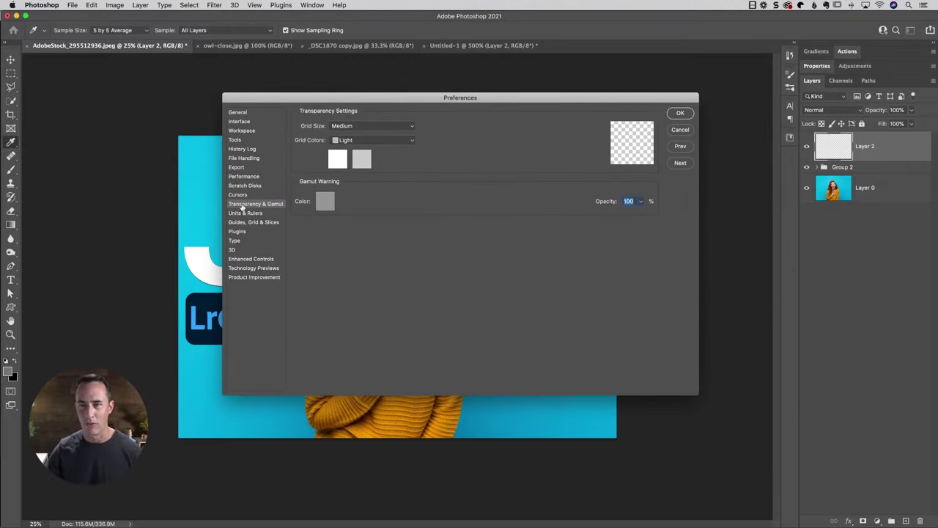
{"action": "left_click", "coordinate": [359, 141]}
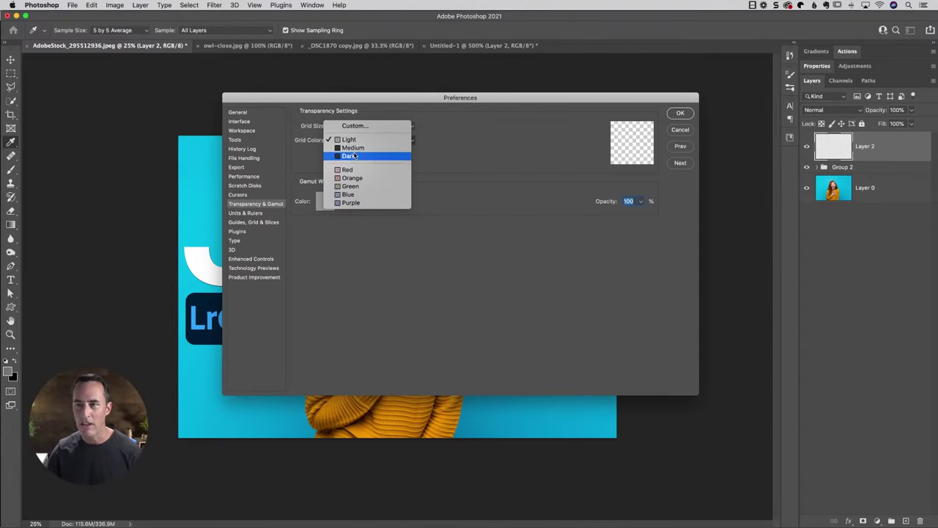
{"action": "left_click", "coordinate": [481, 139]}
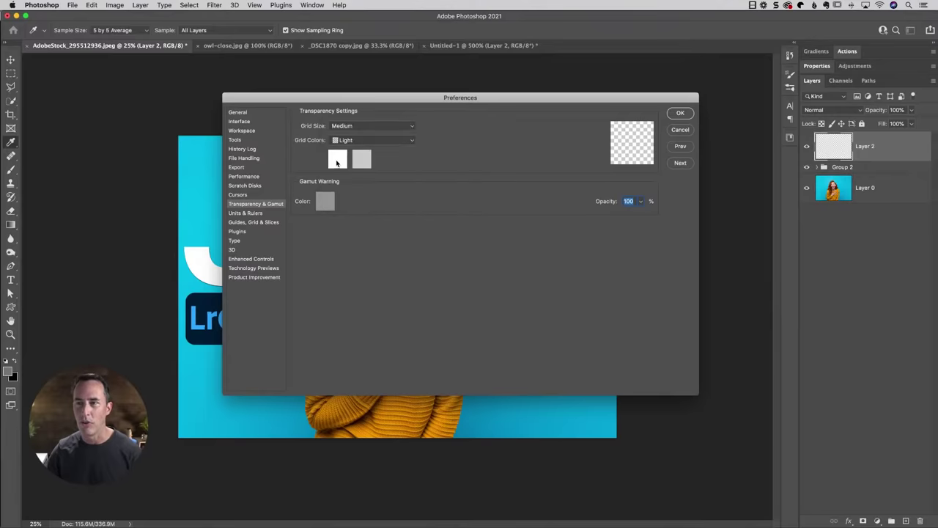
{"action": "left_click", "coordinate": [336, 162]}
{"action": "left_click", "coordinate": [663, 182]}
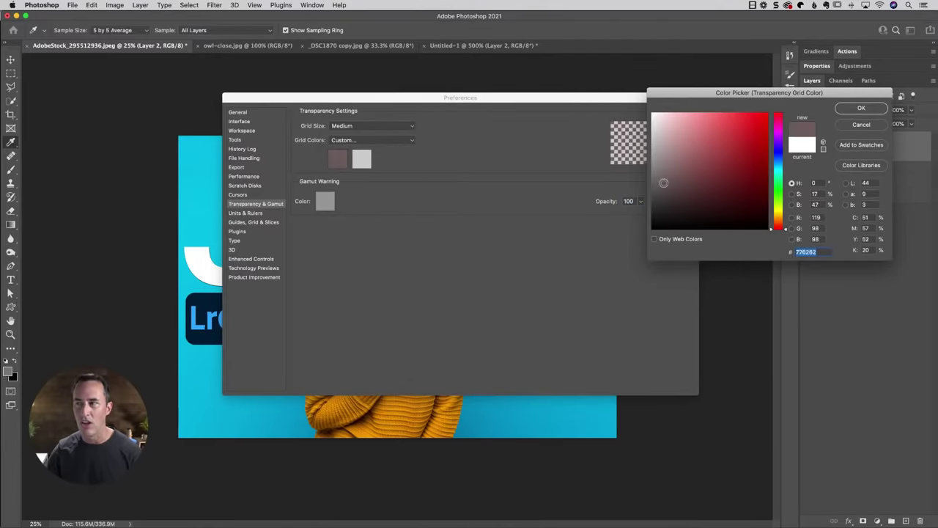
{"action": "left_click_drag", "start_coordinate": [663, 183], "coordinate": [660, 228]}
{"action": "left_click", "coordinate": [861, 108]}
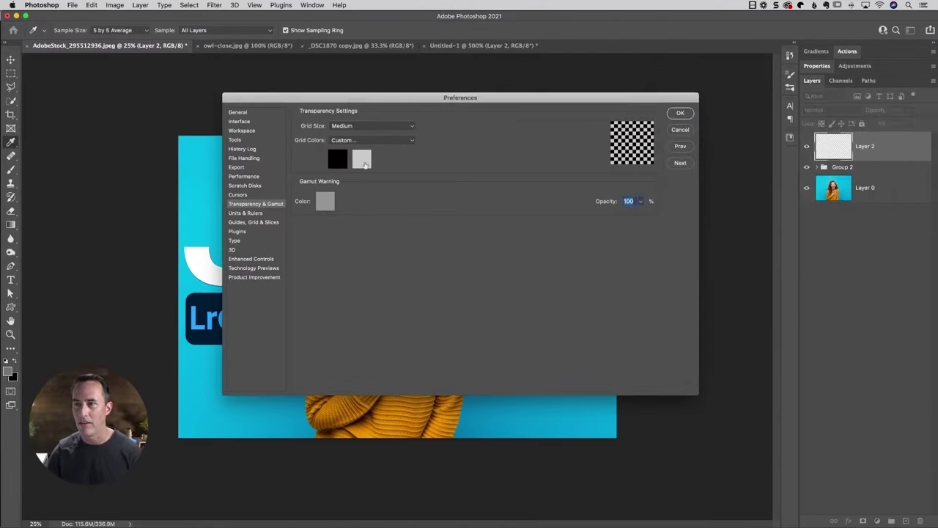
Step: Set the second transparency grid color to black (000000), apply the preferences and add another new layer
{"action": "left_click", "coordinate": [364, 163]}
{"action": "left_click_drag", "start_coordinate": [663, 188], "coordinate": [649, 229]}
{"action": "left_click", "coordinate": [853, 110]}
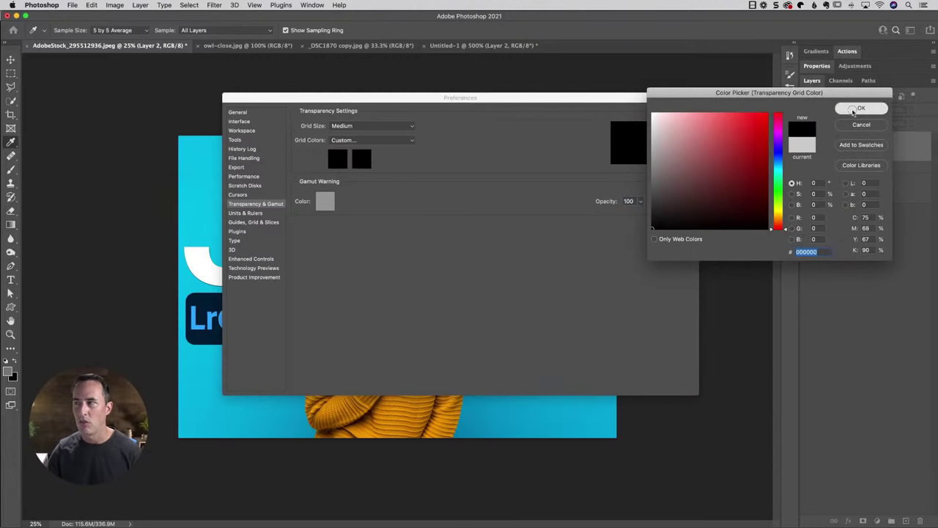
{"action": "left_click", "coordinate": [856, 114]}
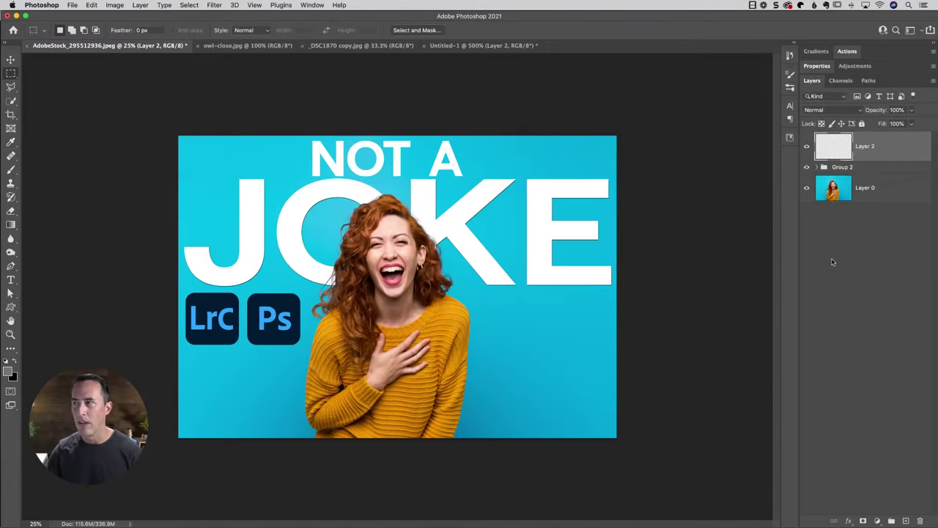
{"action": "left_click", "coordinate": [905, 520]}
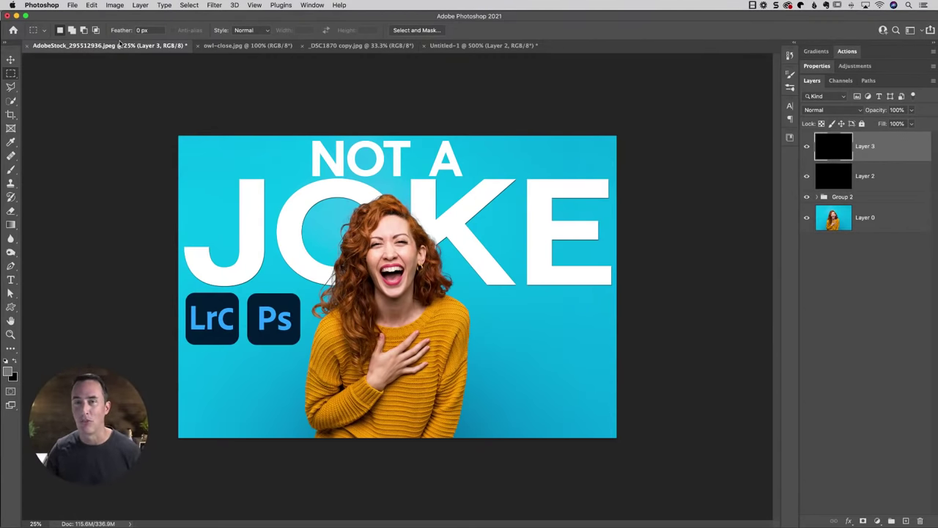
Step: Restore the transparency grid colors to Light in the Transparency & Gamut preferences and apply
{"action": "left_click", "coordinate": [34, 5]}
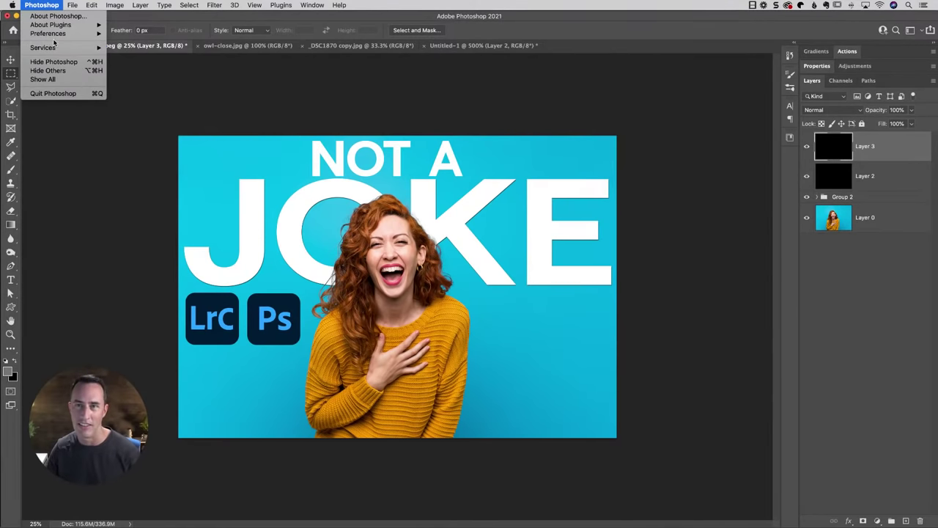
{"action": "mouse_move", "coordinate": [57, 35]}
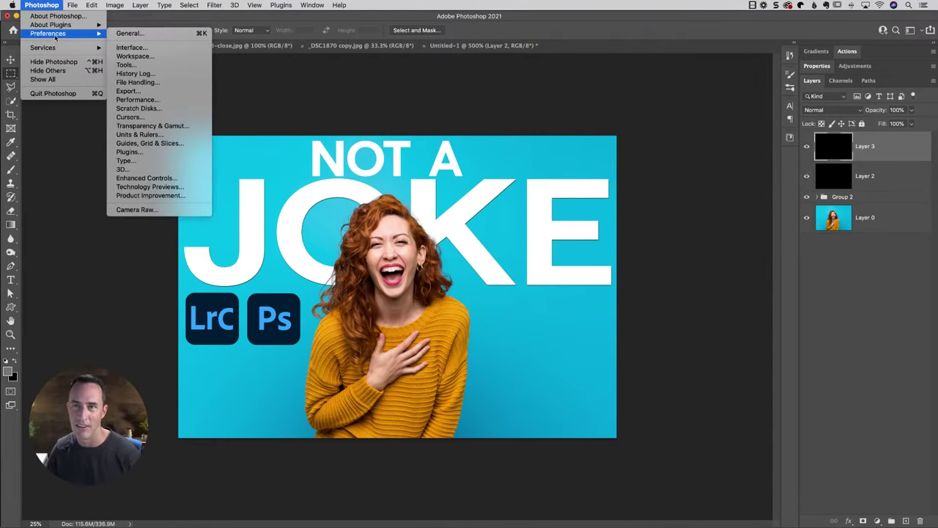
{"action": "left_click", "coordinate": [170, 127]}
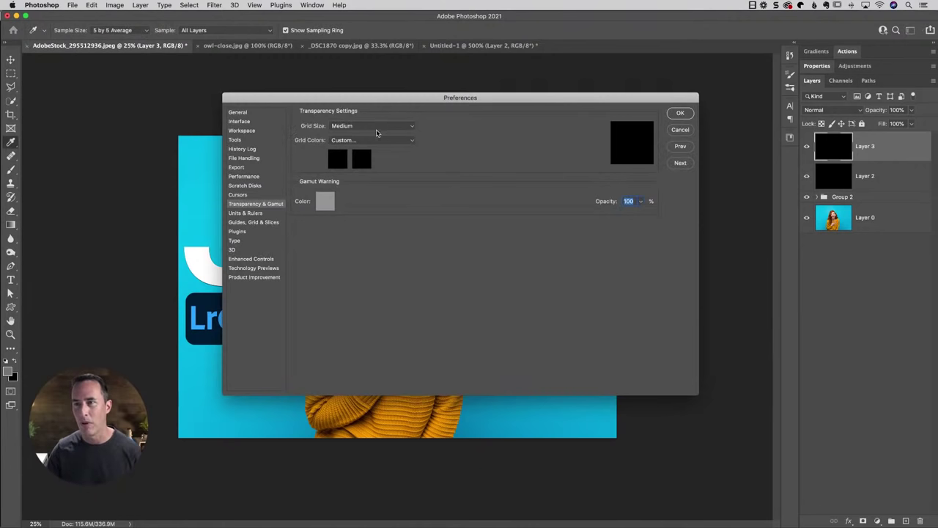
{"action": "left_click", "coordinate": [373, 140]}
{"action": "left_click", "coordinate": [373, 154]}
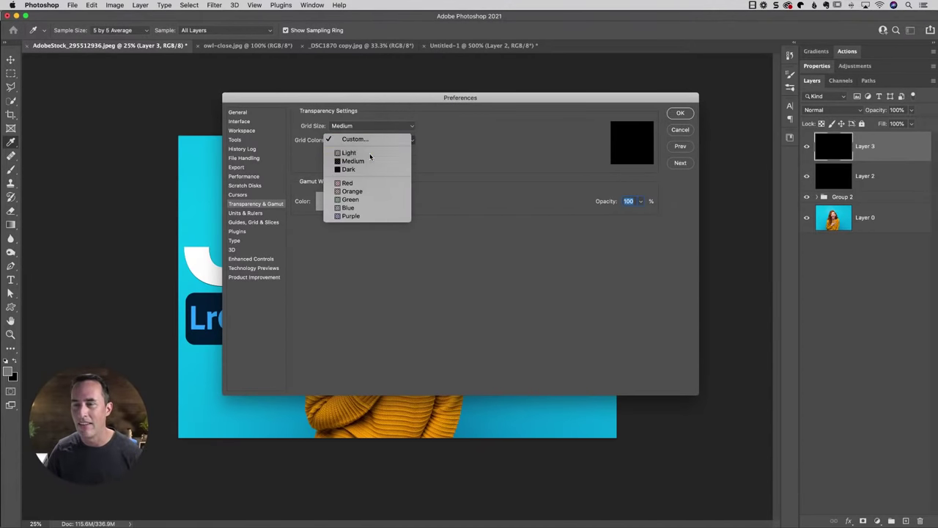
{"action": "left_click", "coordinate": [678, 115]}
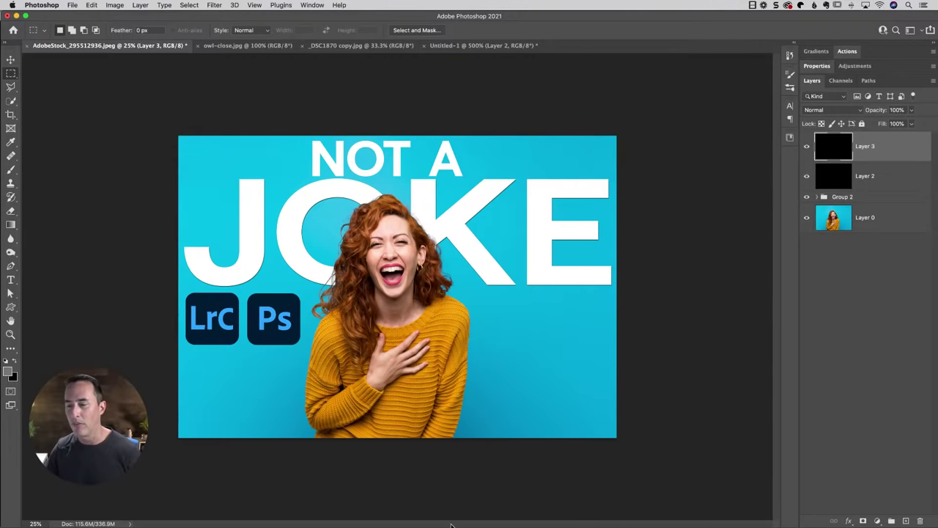
Step: Switch to Lightroom Classic and hide the Map module from the module picker
{"action": "left_click", "coordinate": [359, 518]}
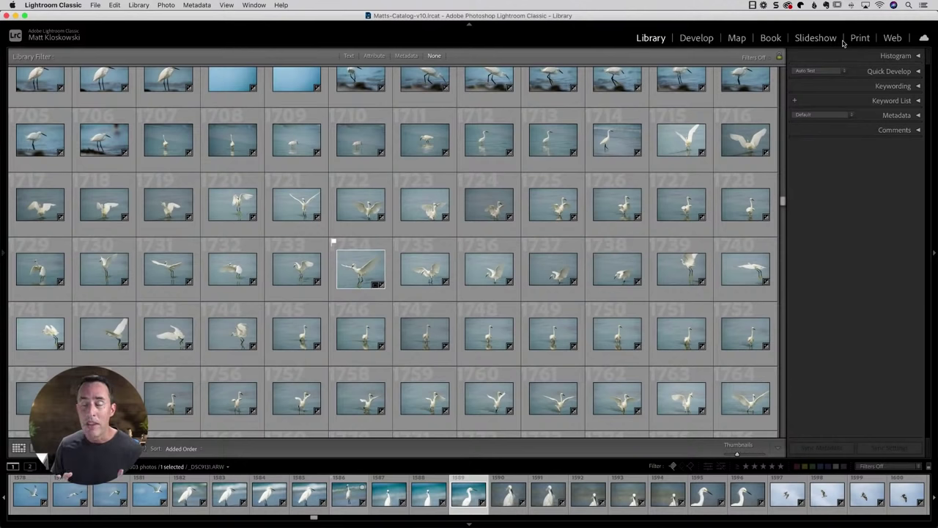
{"action": "right_click", "coordinate": [697, 40]}
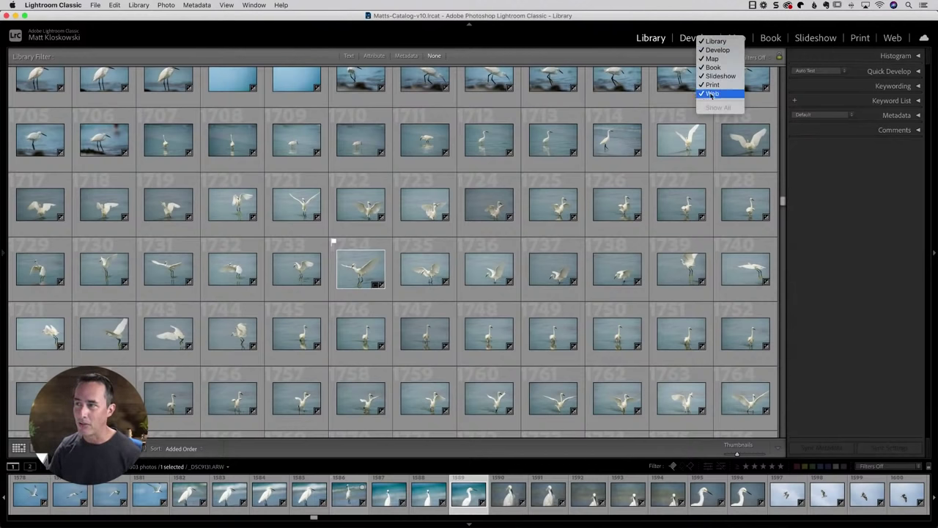
{"action": "left_click", "coordinate": [712, 59]}
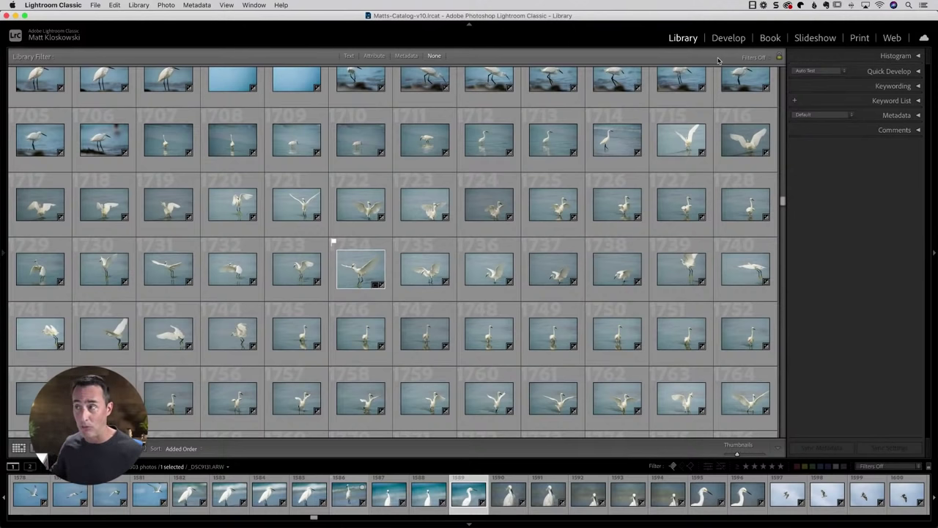
{"action": "left_click", "coordinate": [802, 42]}
{"action": "right_click", "coordinate": [802, 42]}
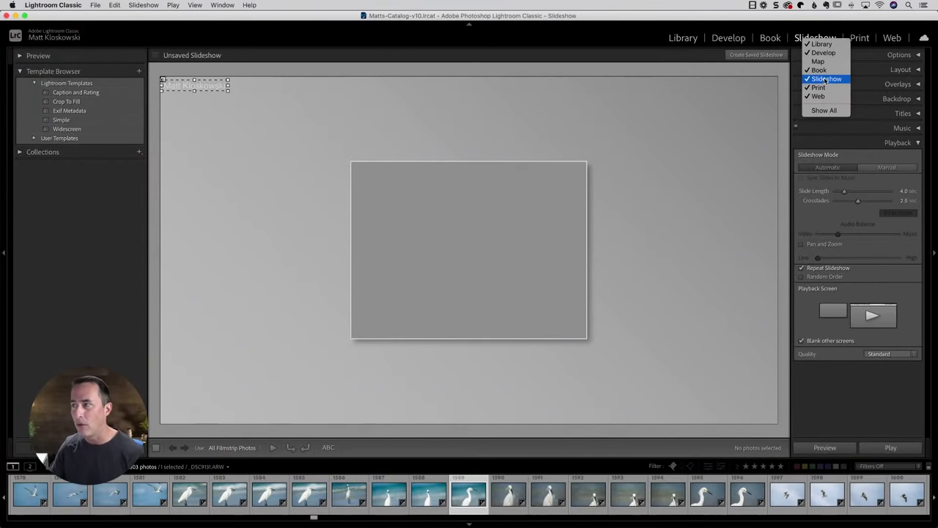
{"action": "left_click", "coordinate": [815, 20]}
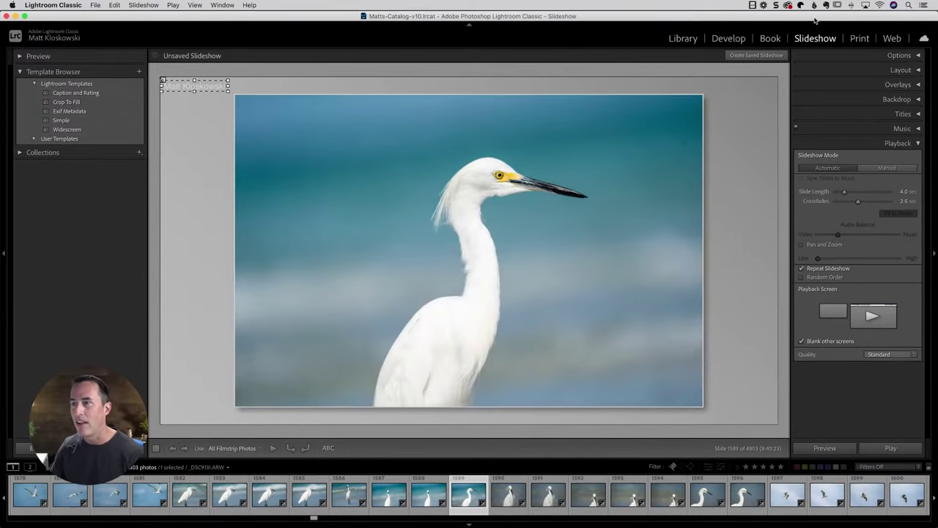
Step: Return to the Library module and show the Map module in the module picker again
{"action": "left_click", "coordinate": [683, 39]}
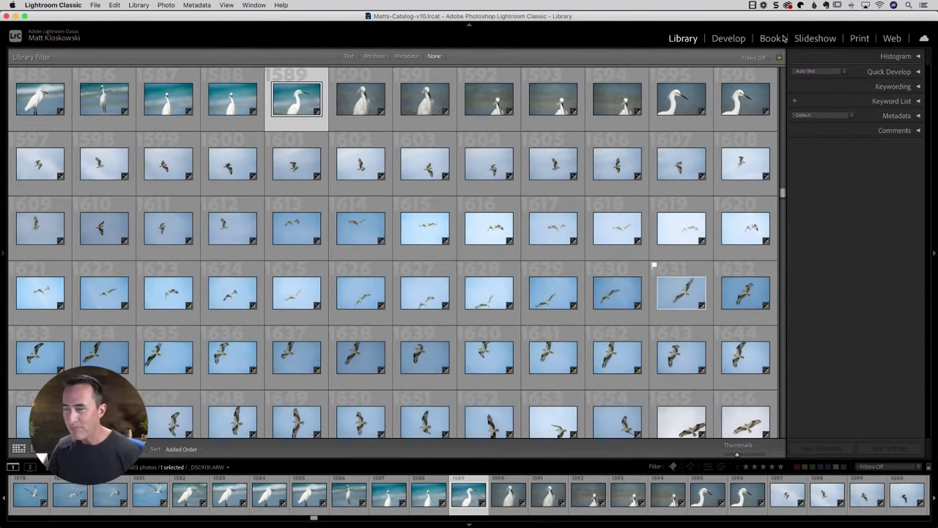
{"action": "right_click", "coordinate": [749, 38]}
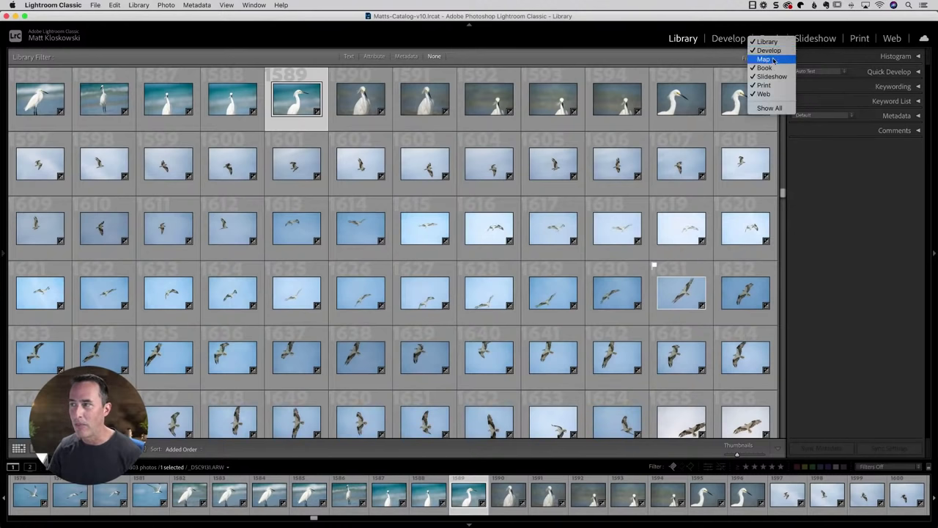
{"action": "left_click", "coordinate": [772, 61]}
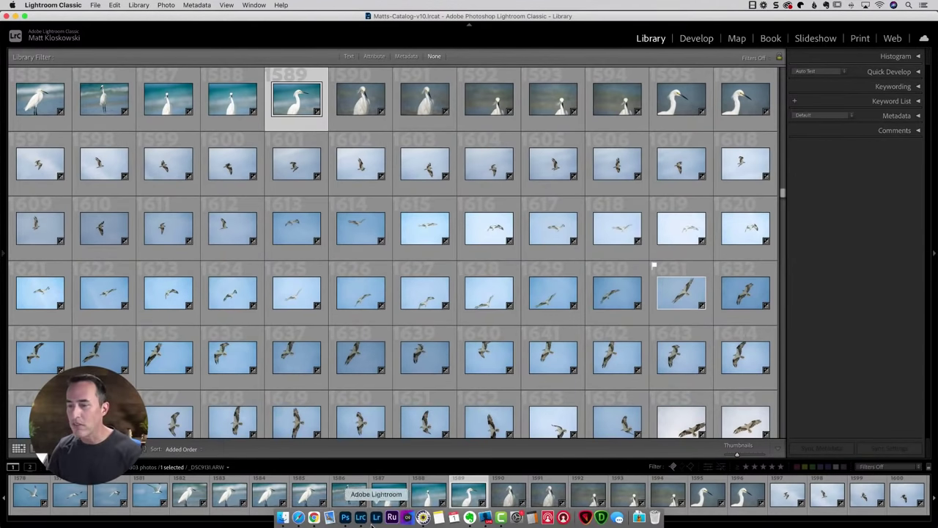
Step: Switch to Photoshop and delete the two empty layers, Layer 3 and Layer 2, from the joke image
{"action": "left_click", "coordinate": [345, 517]}
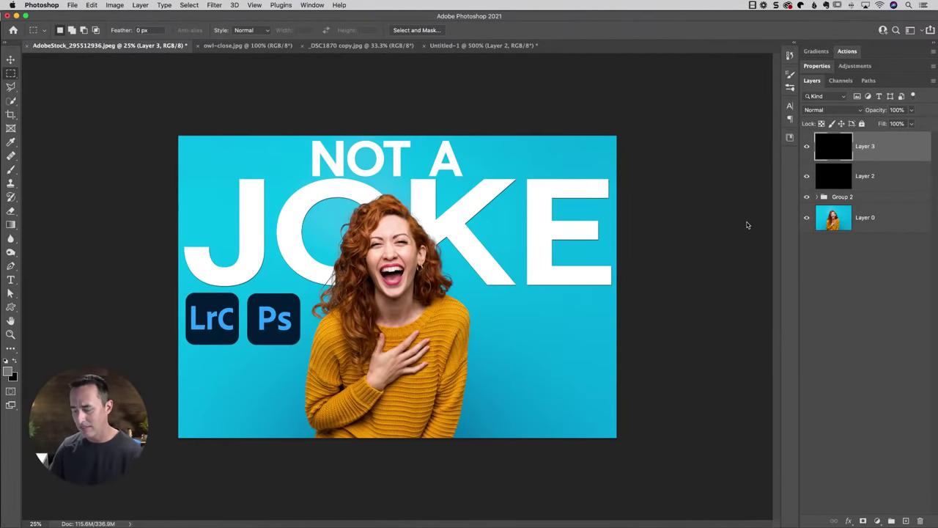
{"action": "key", "text": "BackSpace"}
{"action": "key", "text": "BackSpace"}
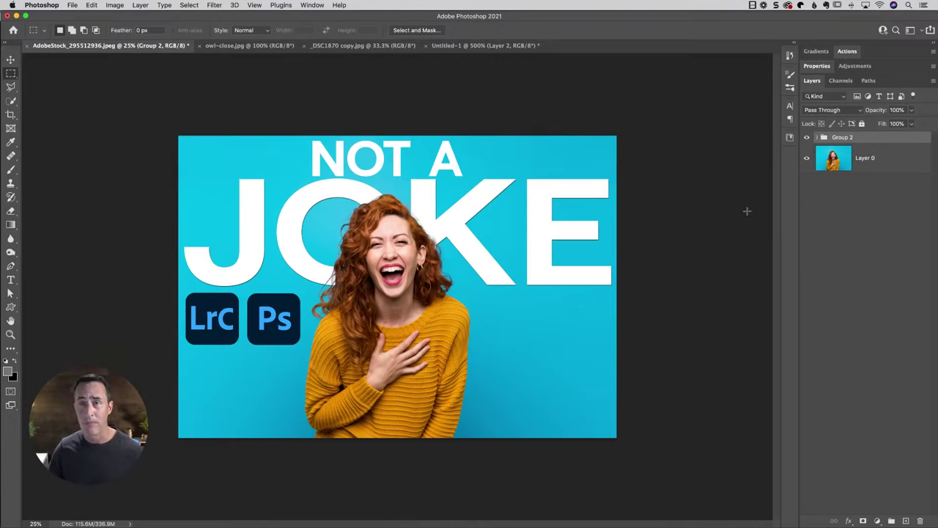
Step: Examine the keyboard shortcuts assigned to the File and Filter commands in the shortcut editor, and cancel without changes
{"action": "left_click", "coordinate": [92, 5]}
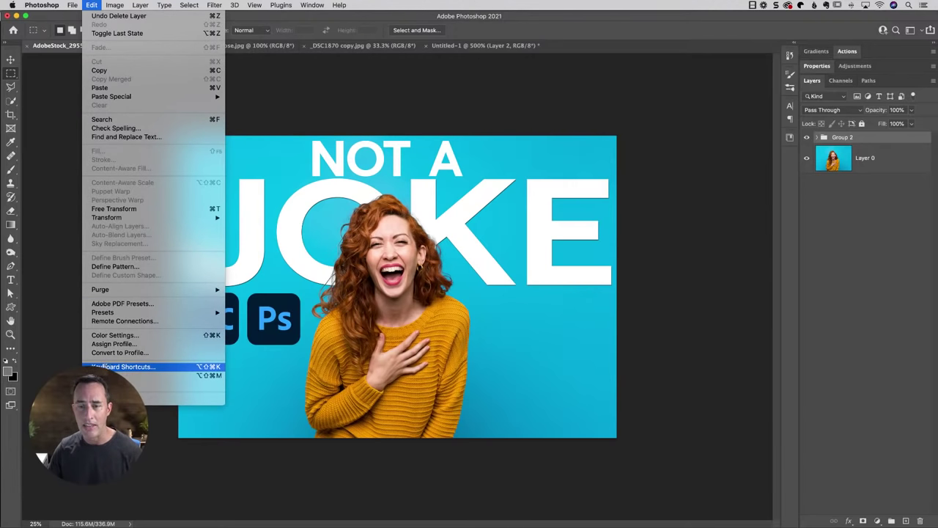
{"action": "left_click", "coordinate": [158, 367]}
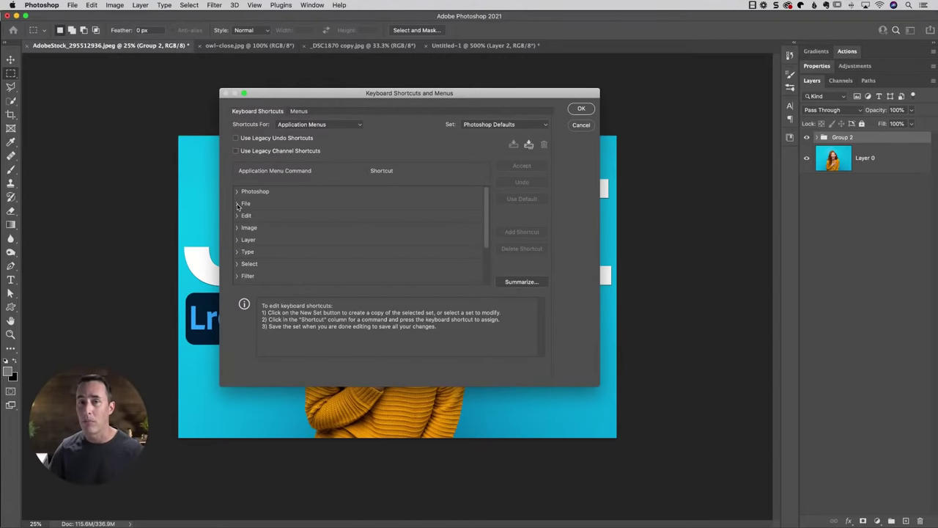
{"action": "left_click", "coordinate": [237, 204]}
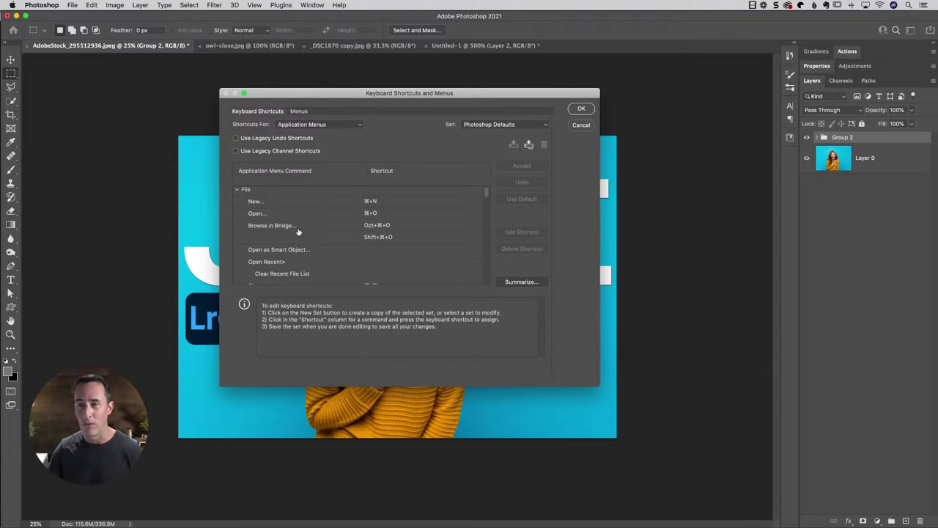
{"action": "scroll", "coordinate": [298, 232], "scroll_direction": "down", "scroll_amount": 5}
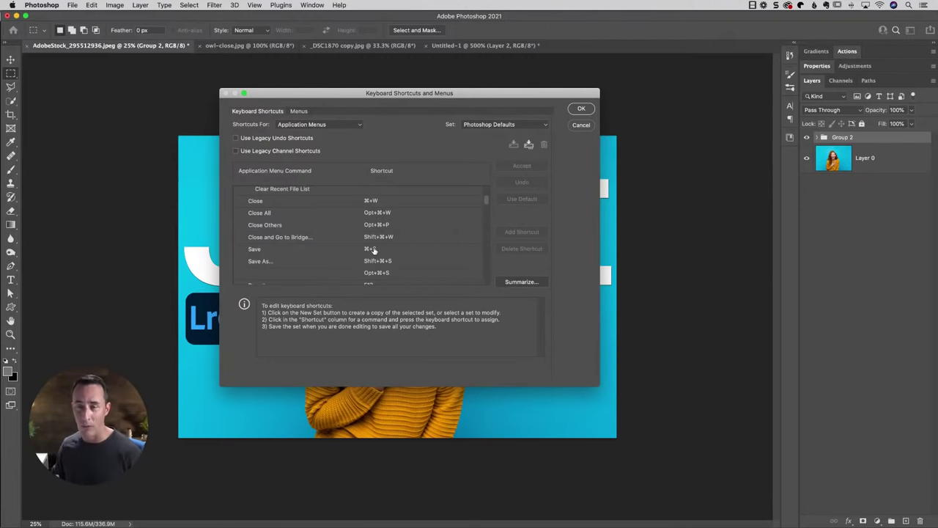
{"action": "scroll", "coordinate": [373, 249], "scroll_direction": "up", "scroll_amount": 5}
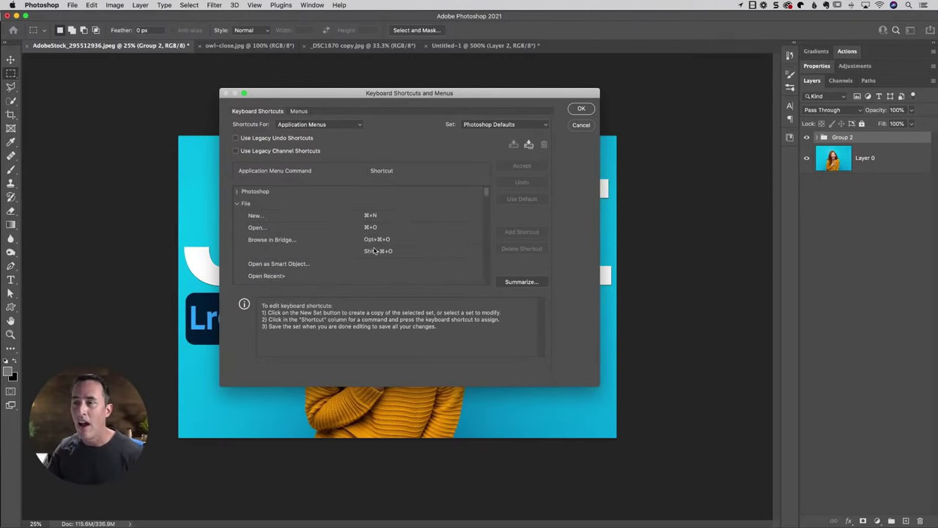
{"action": "left_click", "coordinate": [237, 204]}
{"action": "scroll", "coordinate": [303, 241], "scroll_direction": "down", "scroll_amount": 3}
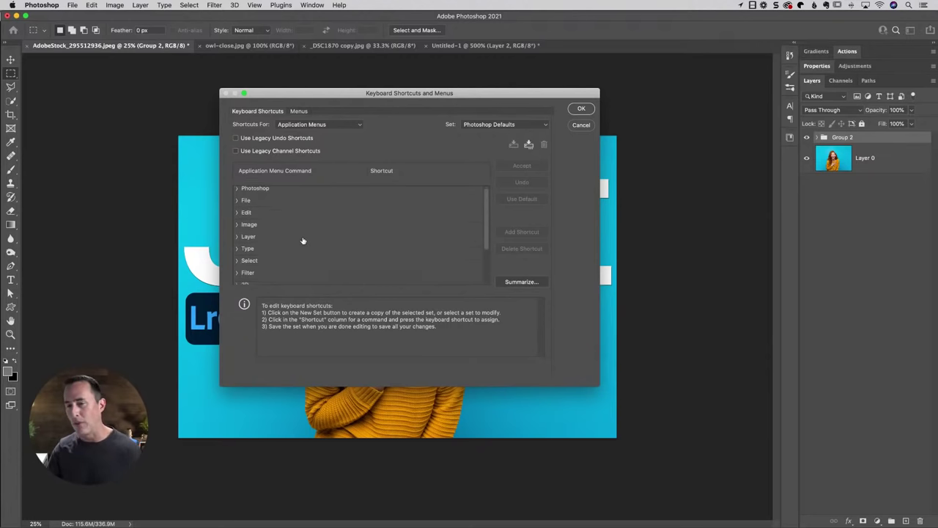
{"action": "left_click", "coordinate": [237, 218]}
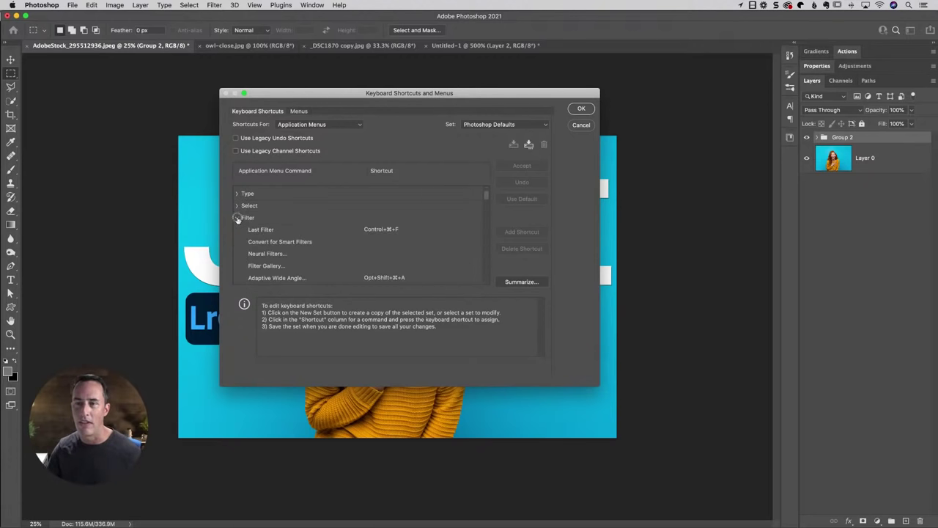
{"action": "scroll", "coordinate": [327, 243], "scroll_direction": "down", "scroll_amount": 3}
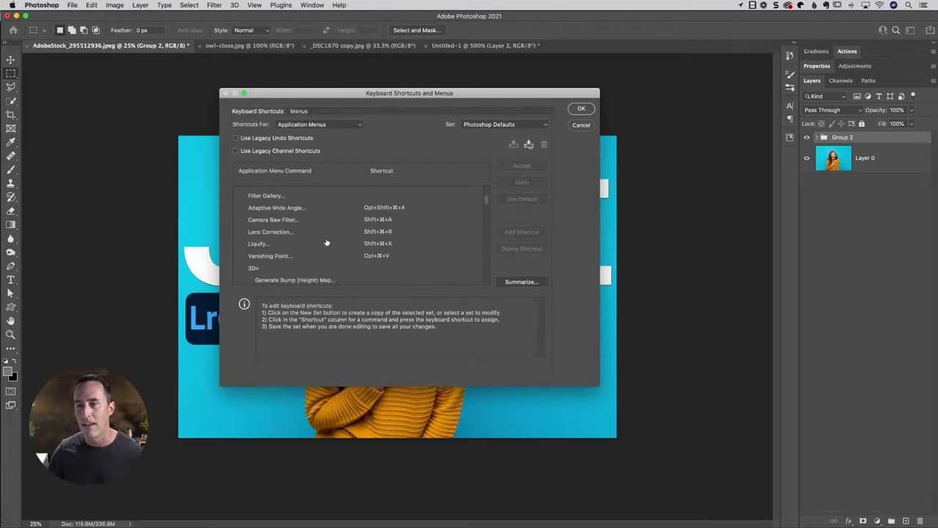
{"action": "scroll", "coordinate": [326, 243], "scroll_direction": "up", "scroll_amount": 1}
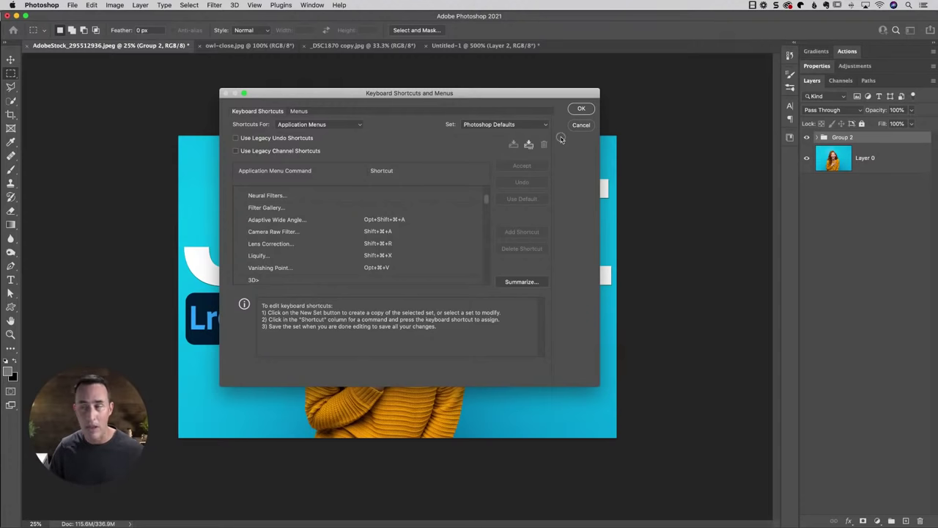
{"action": "left_click", "coordinate": [581, 125]}
Step: Toggle the document rulers on and off repeatedly, leaving them hidden
{"action": "key", "text": "super+r"}
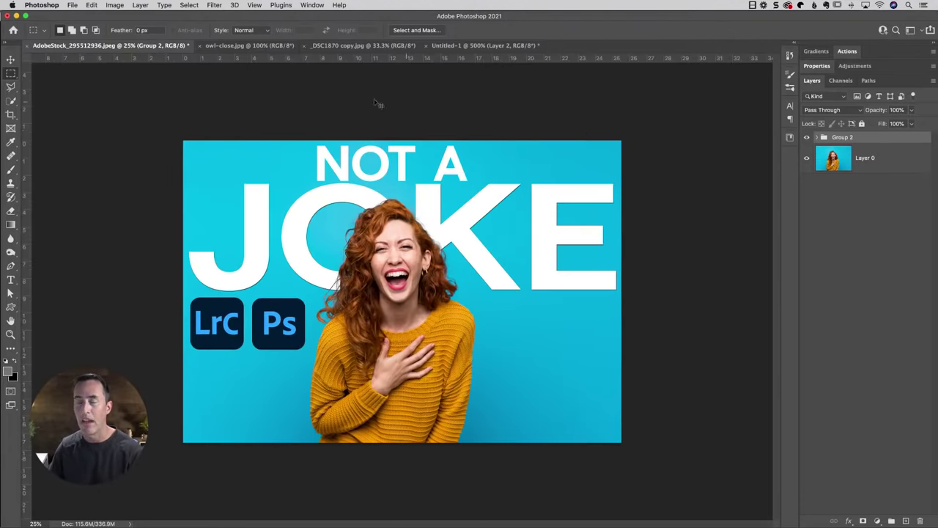
{"action": "key", "text": "super+r"}
{"action": "key", "text": "super+r"}
{"action": "key", "text": "super+r"}
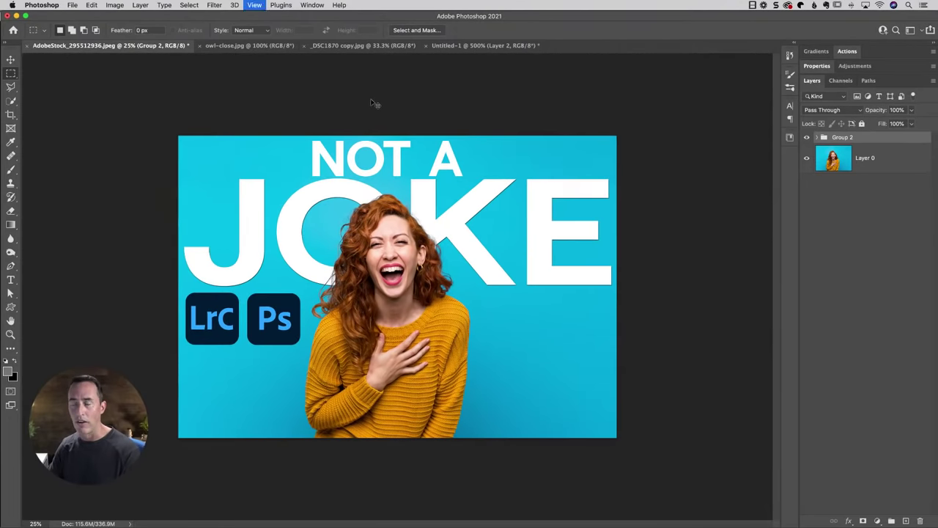
{"action": "key", "text": "super+r"}
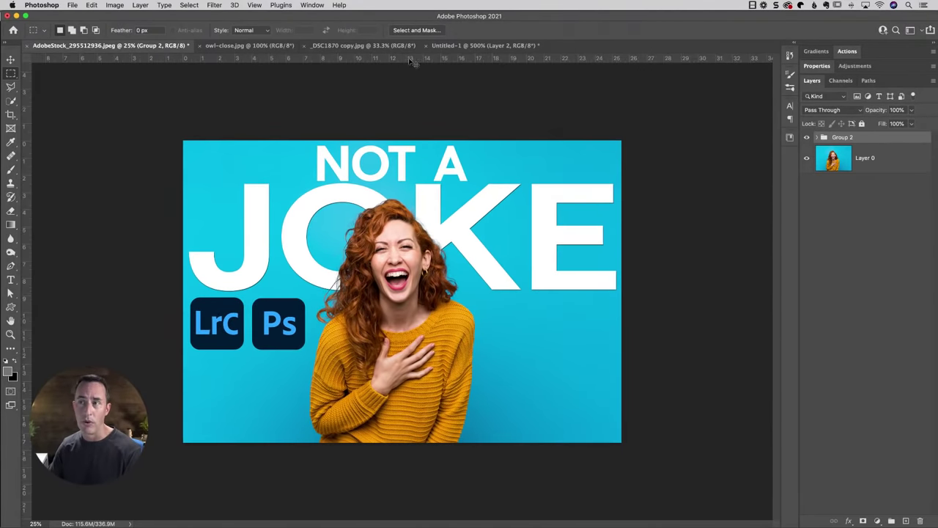
{"action": "key", "text": "super+r"}
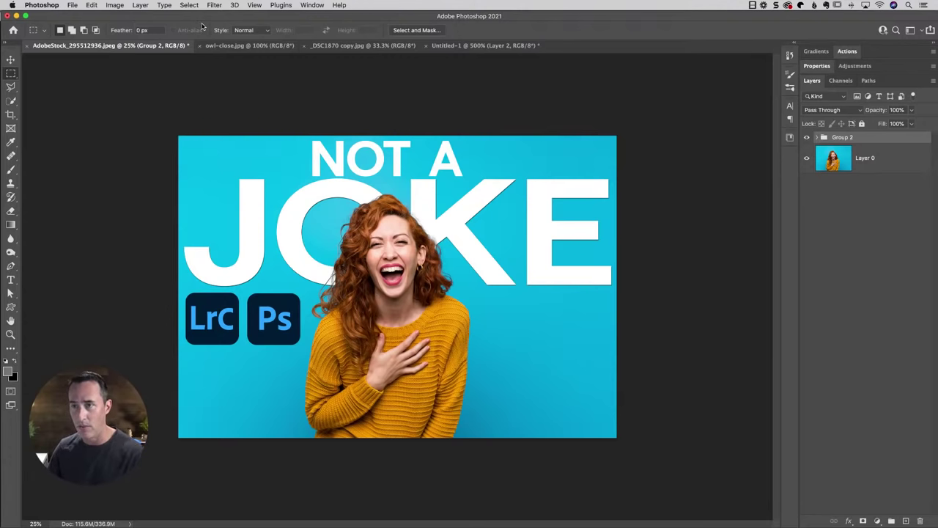
Step: Open the menu customization settings and examine the visibility options of the File and 3D commands
{"action": "left_click", "coordinate": [92, 5]}
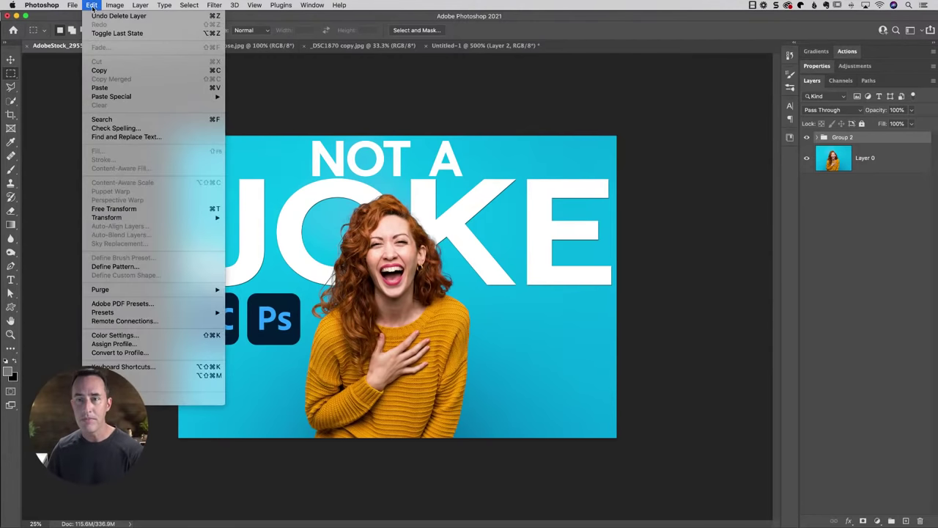
{"action": "left_click", "coordinate": [132, 374]}
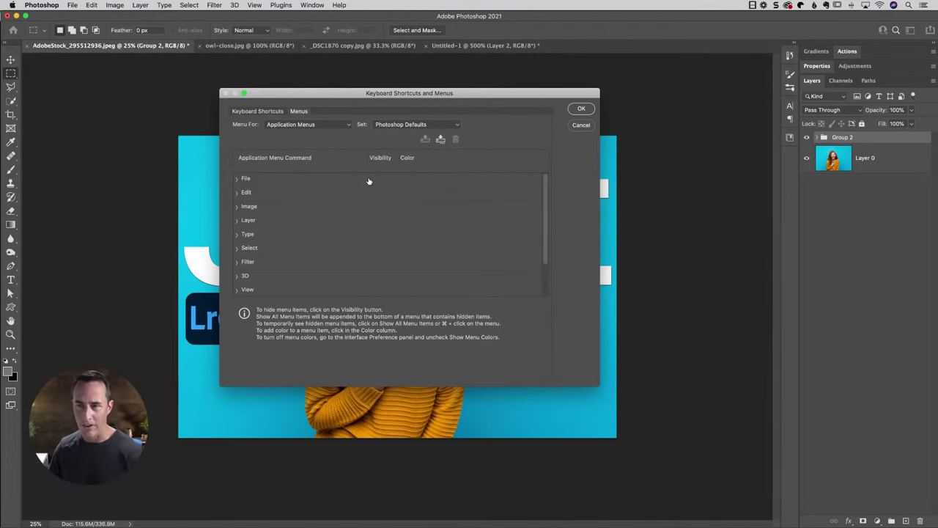
{"action": "left_click", "coordinate": [238, 180]}
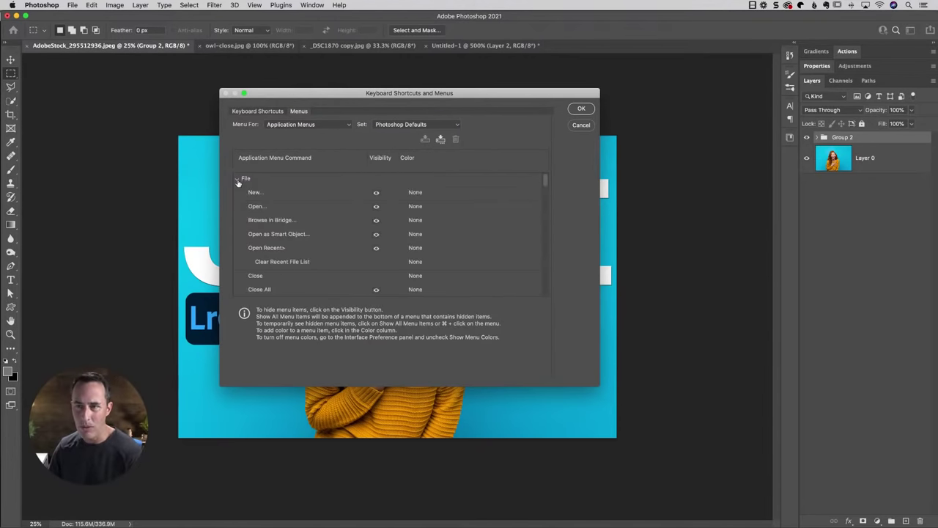
{"action": "left_click", "coordinate": [238, 179]}
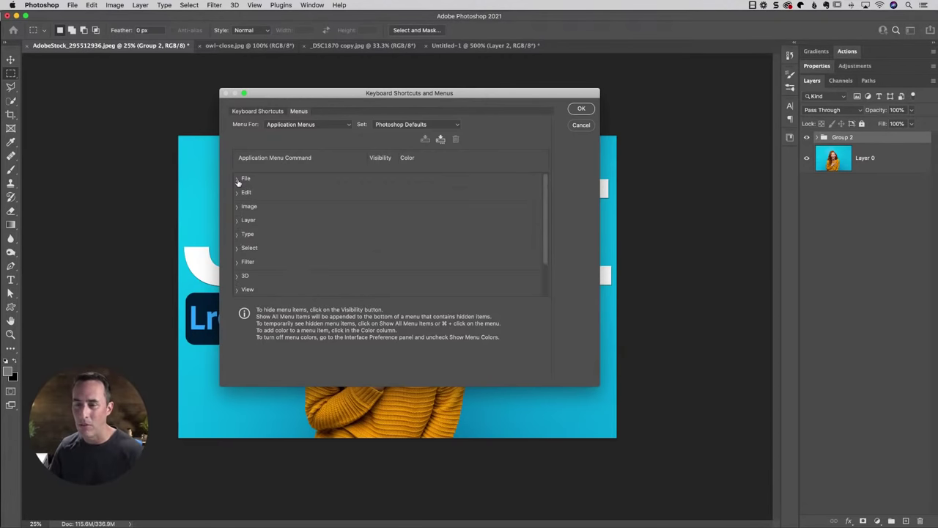
{"action": "left_click", "coordinate": [236, 278]}
{"action": "scroll", "coordinate": [350, 264], "scroll_direction": "down", "scroll_amount": 3}
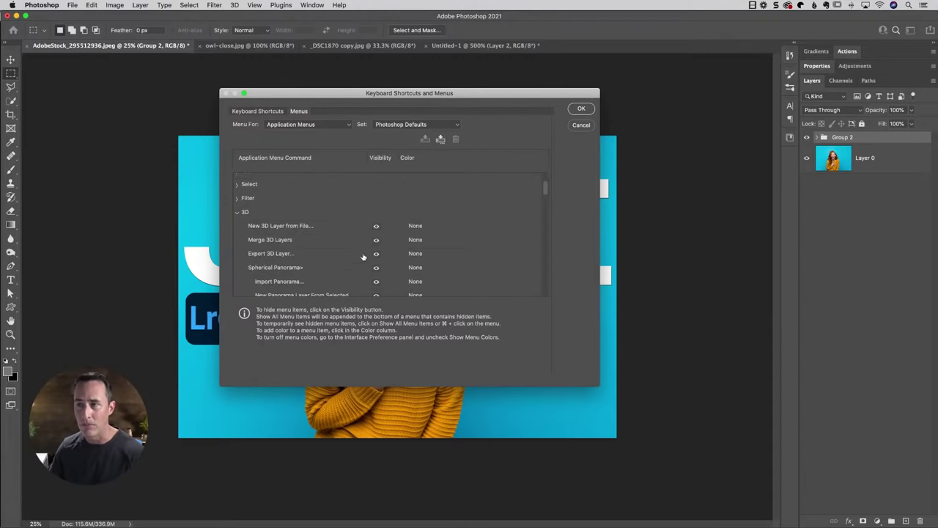
{"action": "scroll", "coordinate": [314, 237], "scroll_direction": "up", "scroll_amount": 3}
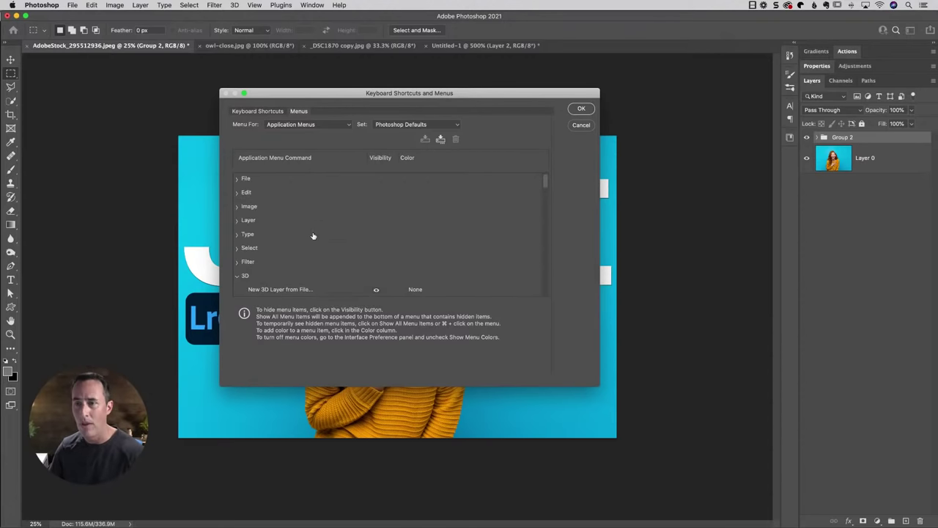
{"action": "left_click", "coordinate": [236, 274]}
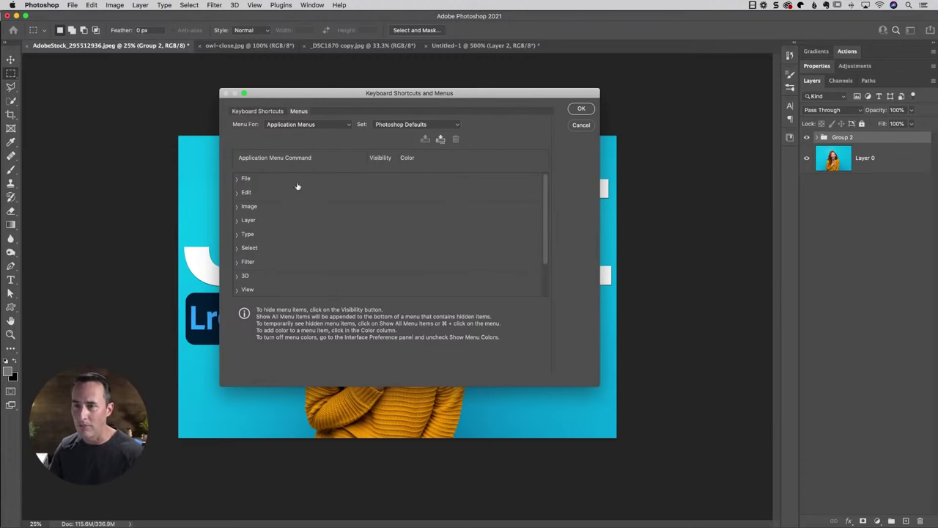
Step: Examine the visibility options of the Filter and File commands, and cancel the menu customization without changes
{"action": "left_click", "coordinate": [240, 265]}
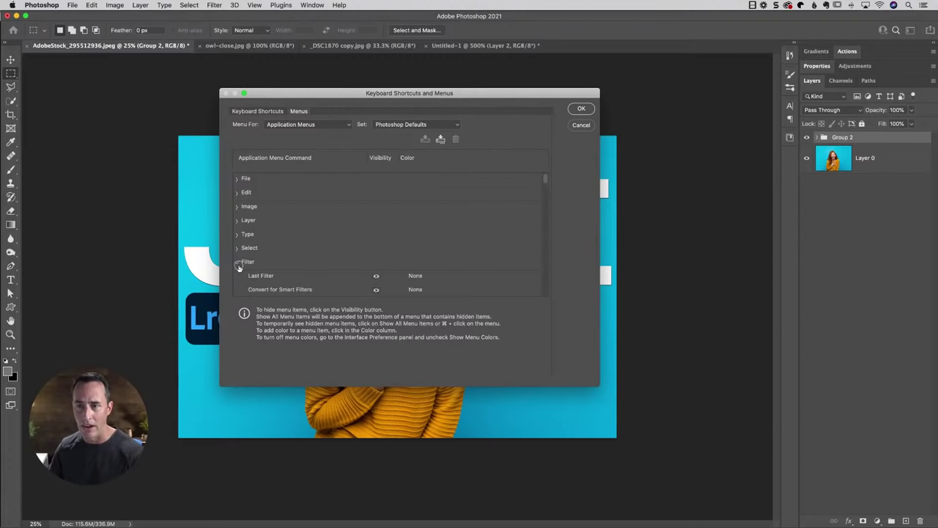
{"action": "scroll", "coordinate": [249, 265], "scroll_direction": "down", "scroll_amount": 3}
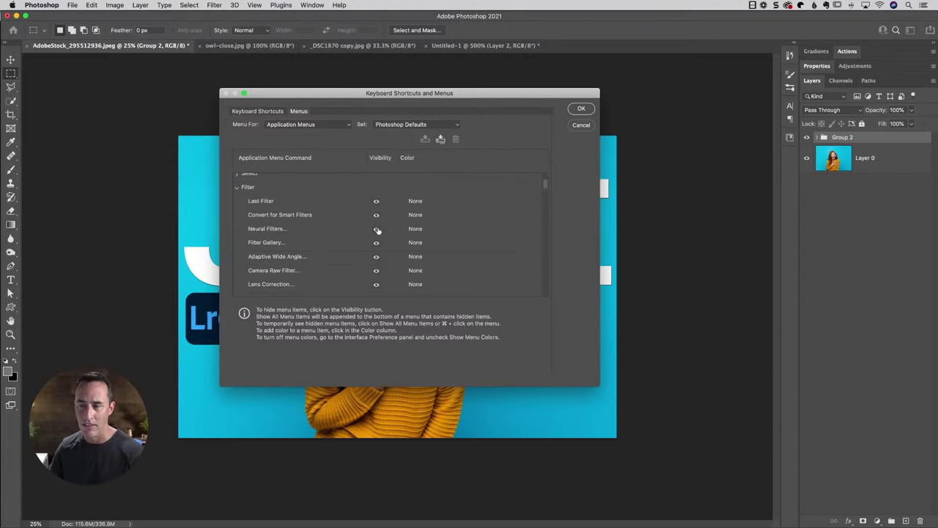
{"action": "scroll", "coordinate": [376, 200], "scroll_direction": "up", "scroll_amount": 3}
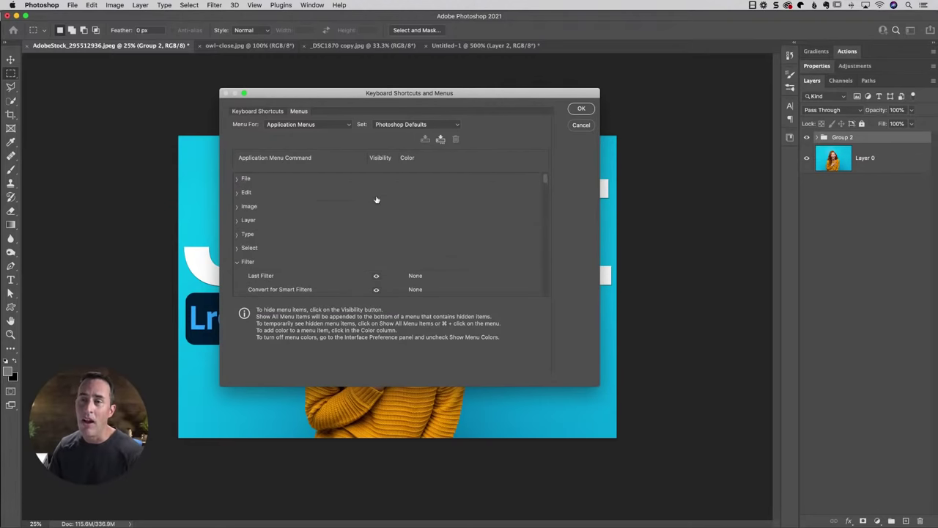
{"action": "left_click", "coordinate": [236, 264]}
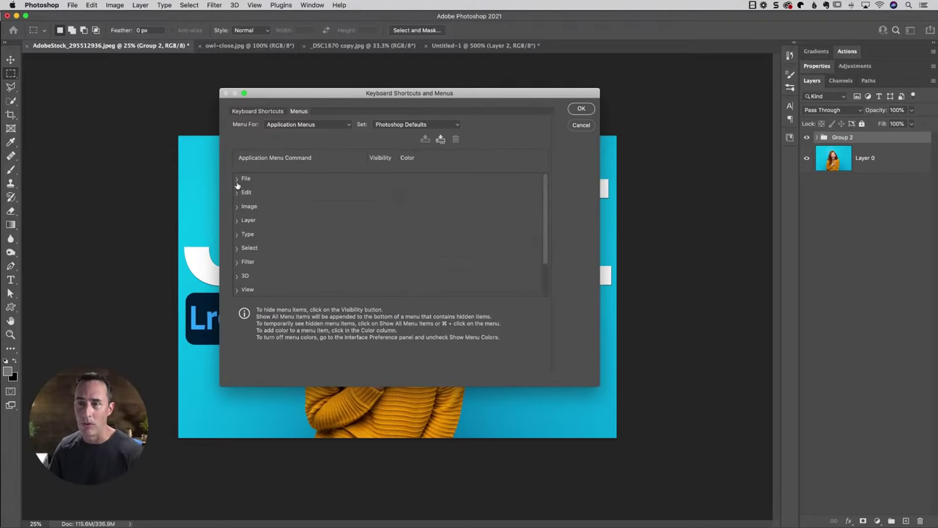
{"action": "left_click", "coordinate": [237, 183]}
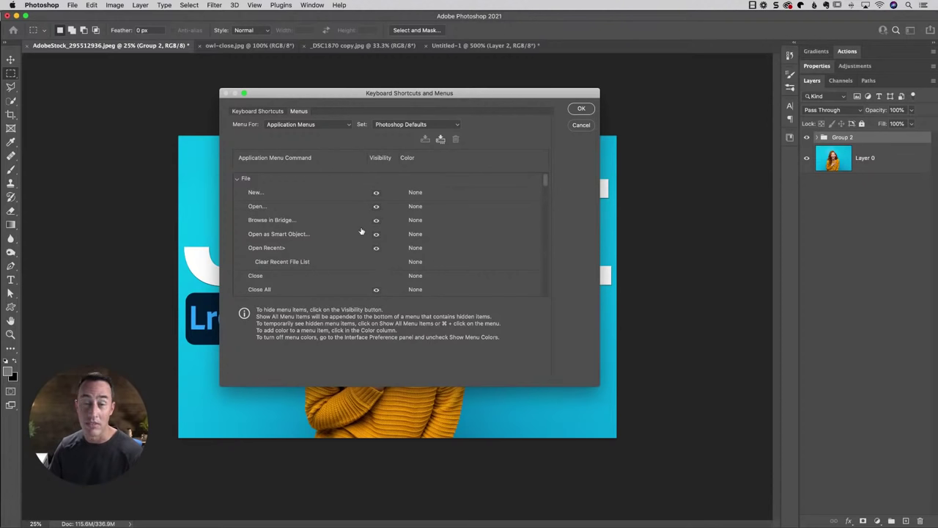
{"action": "left_click", "coordinate": [582, 125]}
Step: Open the toolbar customization settings and examine the tool groups, from the marquee tools through the toning tools and back to the healing tools
{"action": "left_click", "coordinate": [92, 6]}
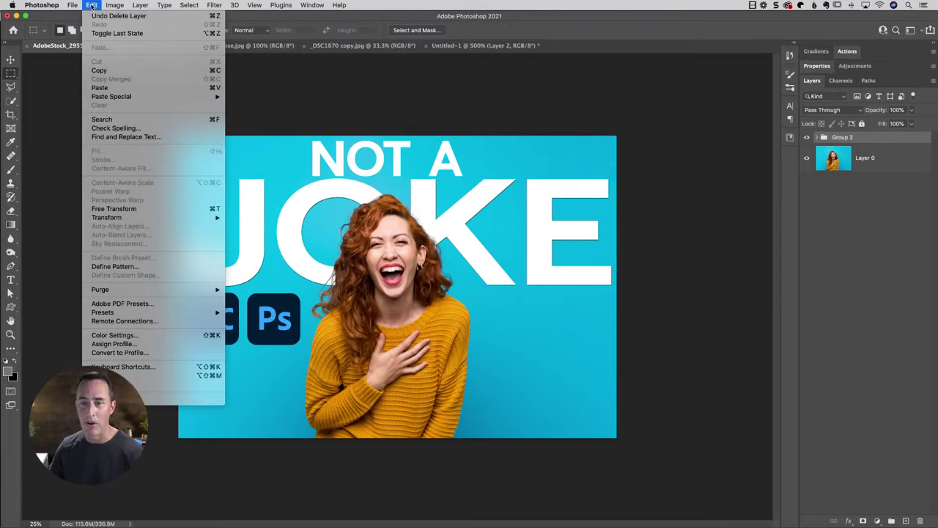
{"action": "left_click", "coordinate": [147, 384]}
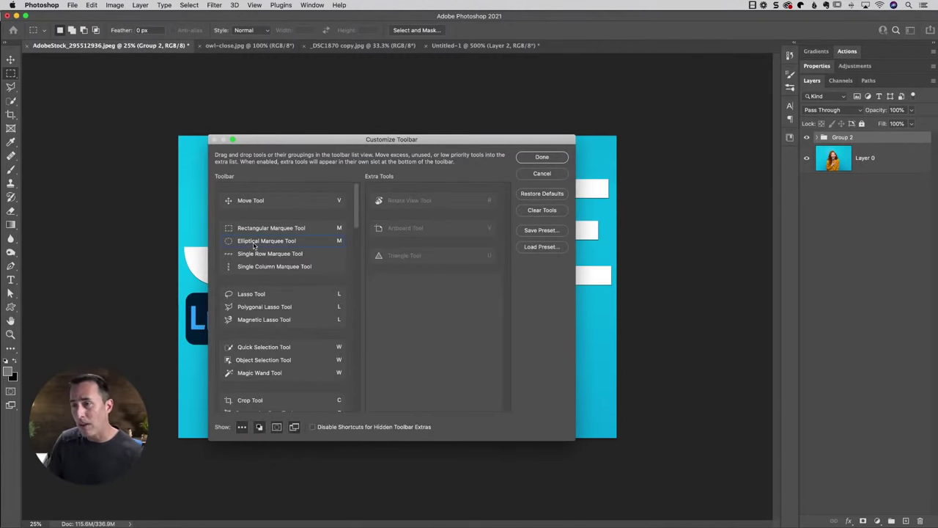
{"action": "scroll", "coordinate": [300, 246], "scroll_direction": "down", "scroll_amount": 10}
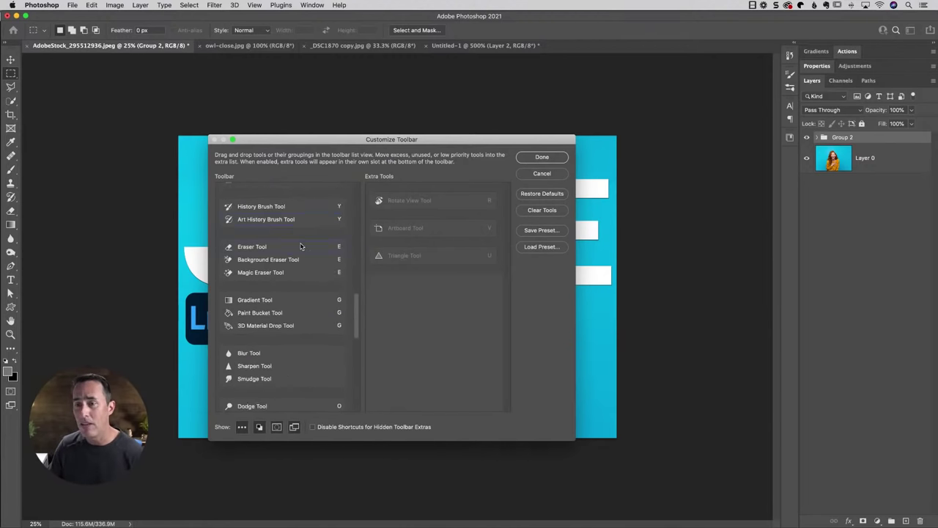
{"action": "scroll", "coordinate": [301, 247], "scroll_direction": "down", "scroll_amount": 5}
{"action": "scroll", "coordinate": [300, 246], "scroll_direction": "up", "scroll_amount": 4}
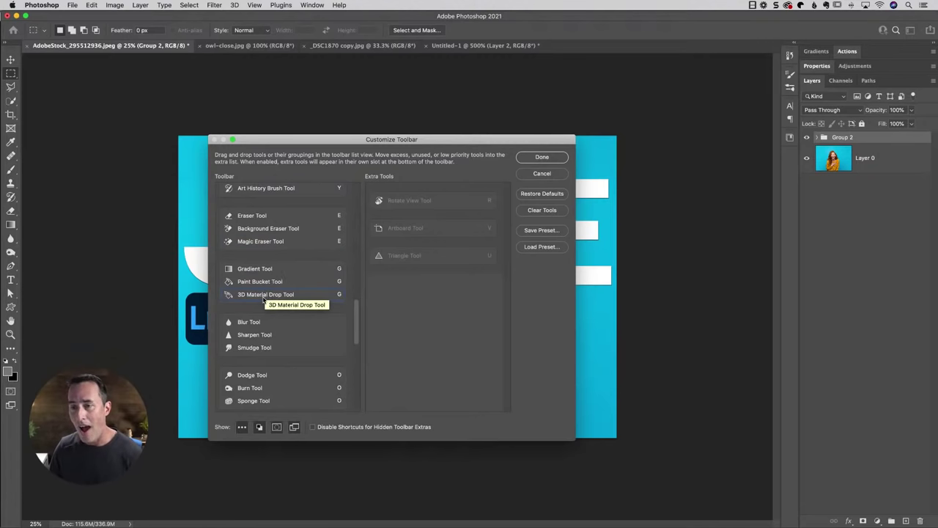
{"action": "scroll", "coordinate": [263, 299], "scroll_direction": "up", "scroll_amount": 1}
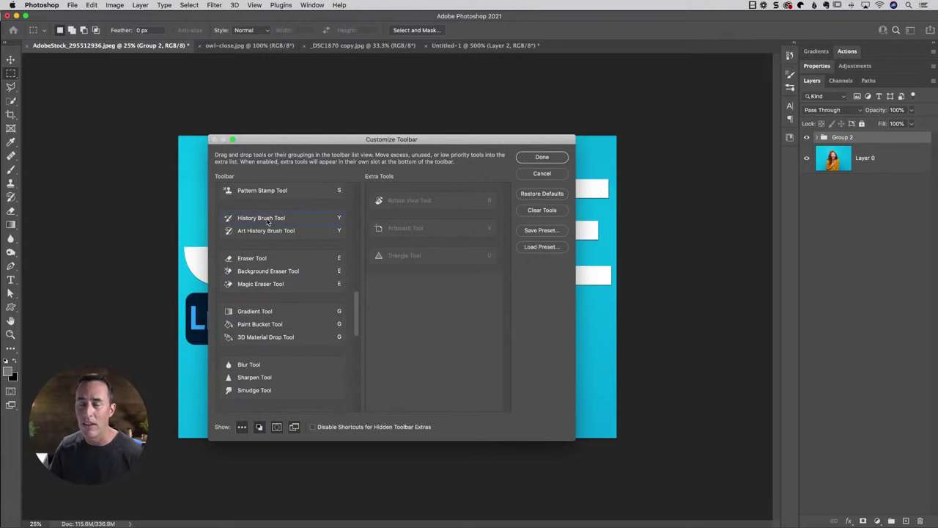
{"action": "scroll", "coordinate": [268, 222], "scroll_direction": "up", "scroll_amount": 4}
{"action": "scroll", "coordinate": [268, 222], "scroll_direction": "up", "scroll_amount": 2}
{"action": "scroll", "coordinate": [268, 221], "scroll_direction": "up", "scroll_amount": 3}
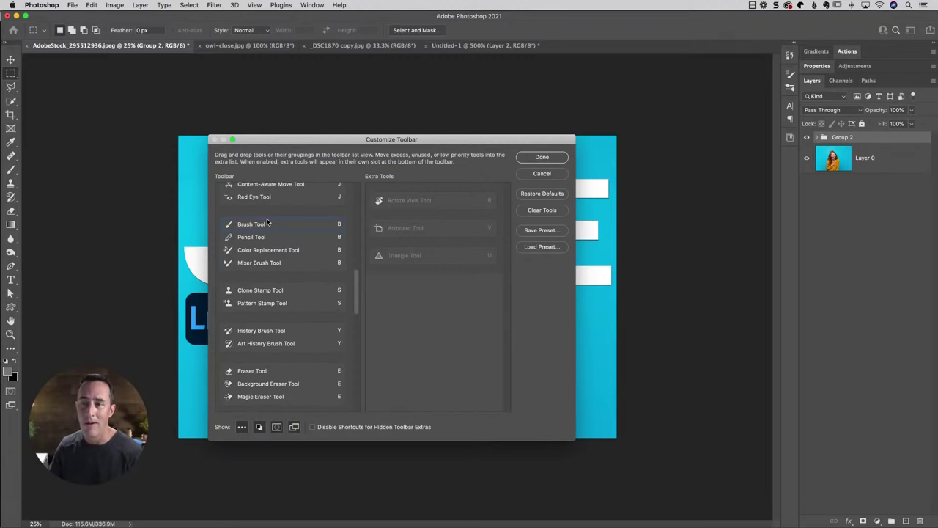
{"action": "scroll", "coordinate": [264, 267], "scroll_direction": "up", "scroll_amount": 4}
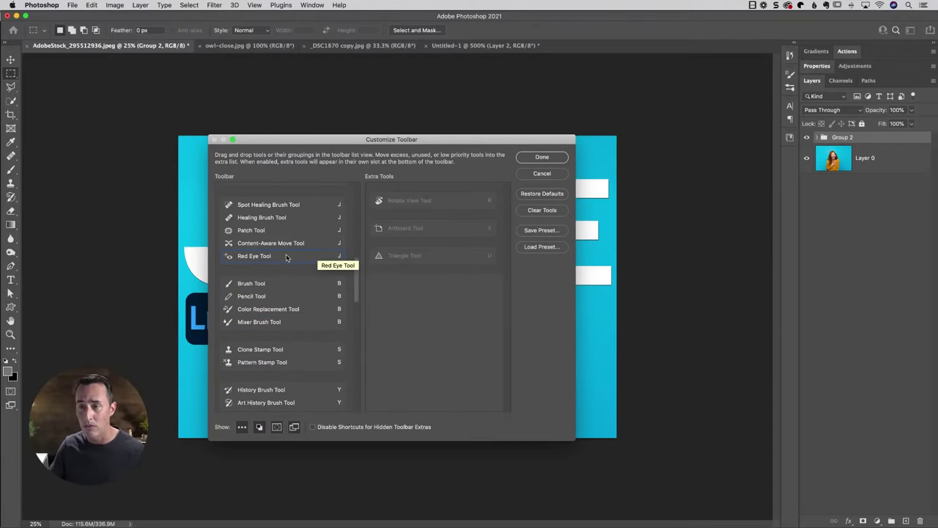
Step: Try moving the Red Eye Tool to the extra tools and the Spot Healing Brush Tool into the Brush group, and cancel the toolbar customization
{"action": "left_click_drag", "start_coordinate": [287, 258], "coordinate": [450, 308]}
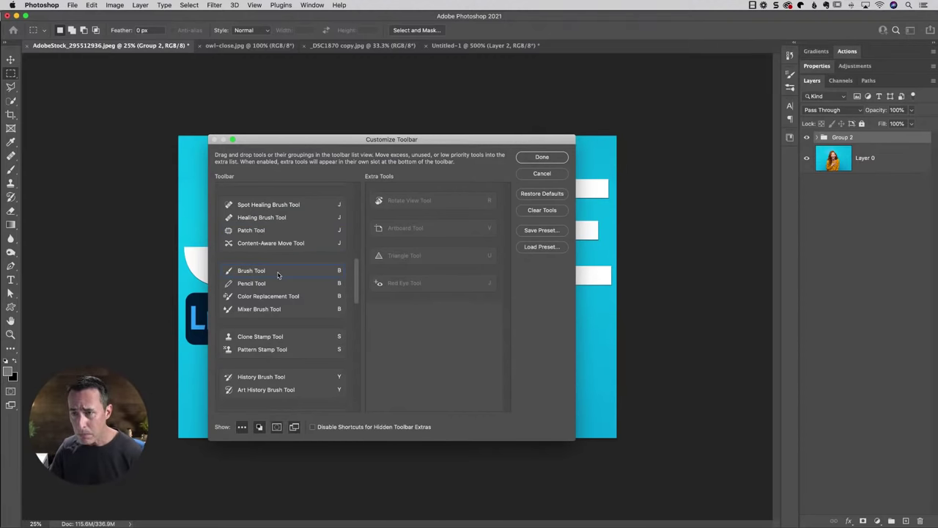
{"action": "scroll", "coordinate": [277, 275], "scroll_direction": "up", "scroll_amount": 2}
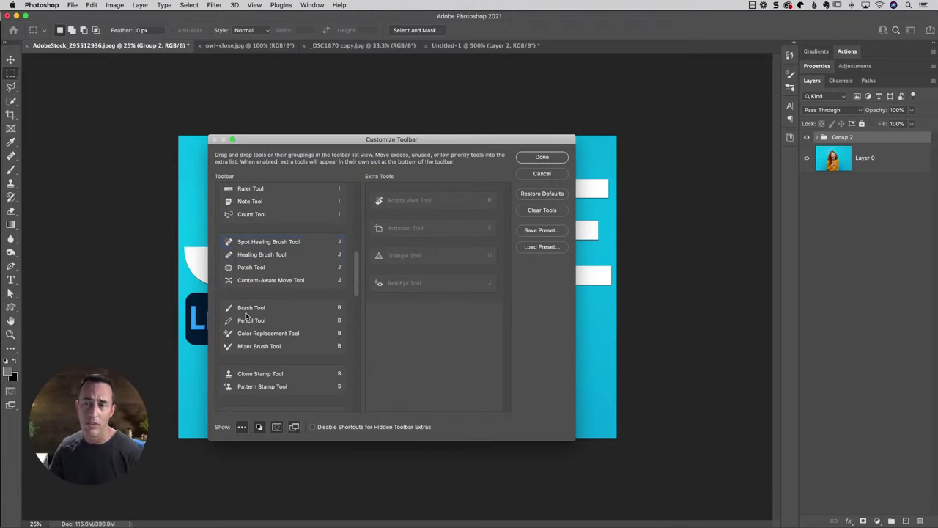
{"action": "left_click_drag", "start_coordinate": [269, 253], "coordinate": [264, 316]}
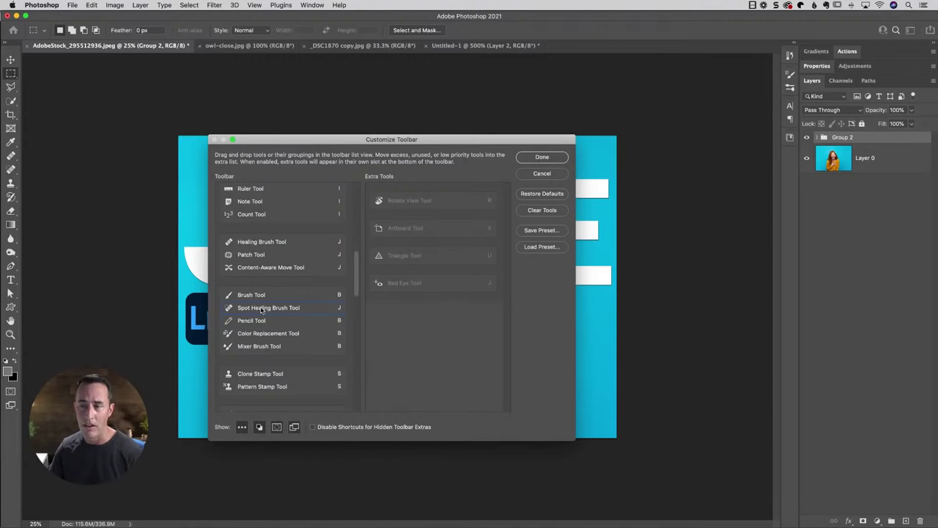
{"action": "left_click_drag", "start_coordinate": [262, 310], "coordinate": [265, 243]}
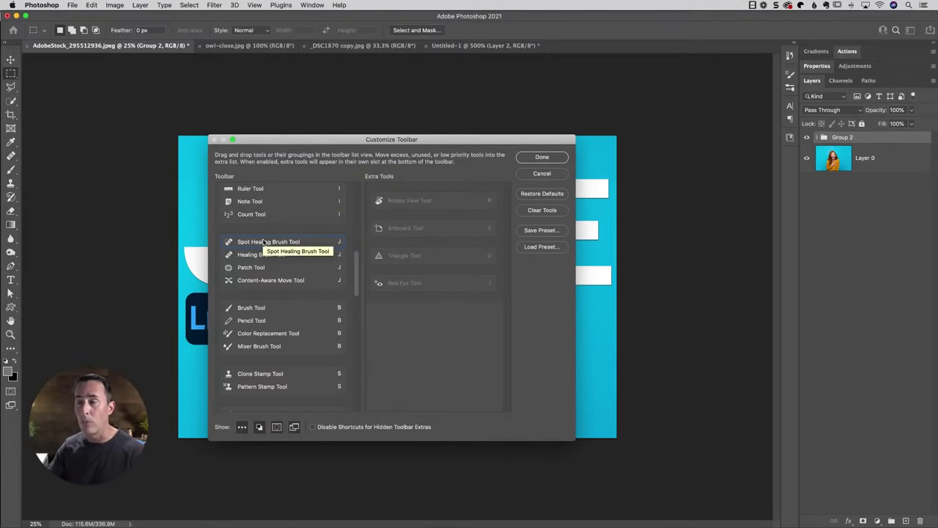
{"action": "left_click", "coordinate": [541, 174]}
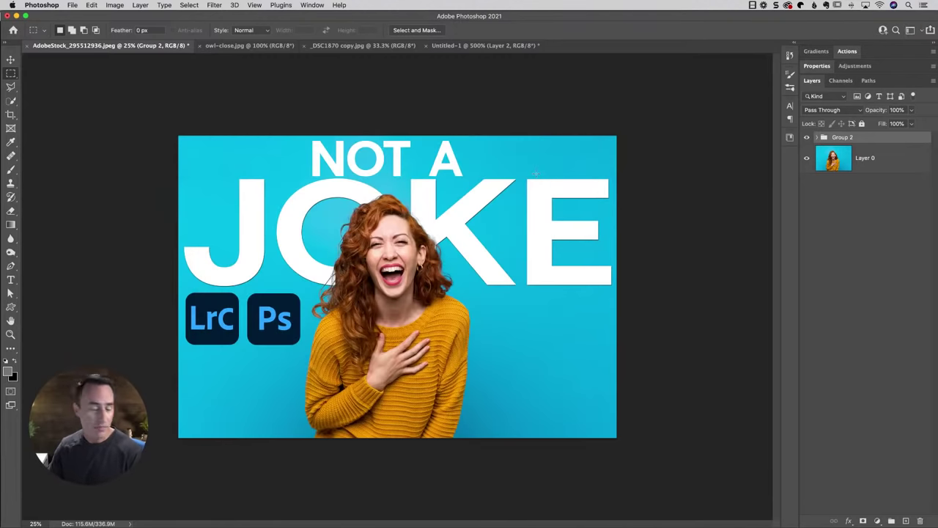
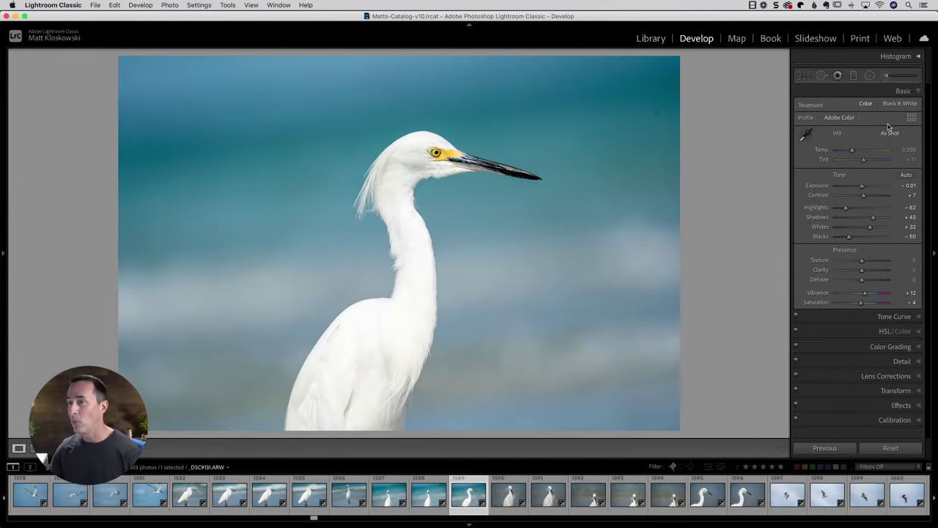
Step: Collapse the Basic panel, and hide the Tone Curve panel through the Develop panel customization, saving the change
{"action": "left_click", "coordinate": [907, 91]}
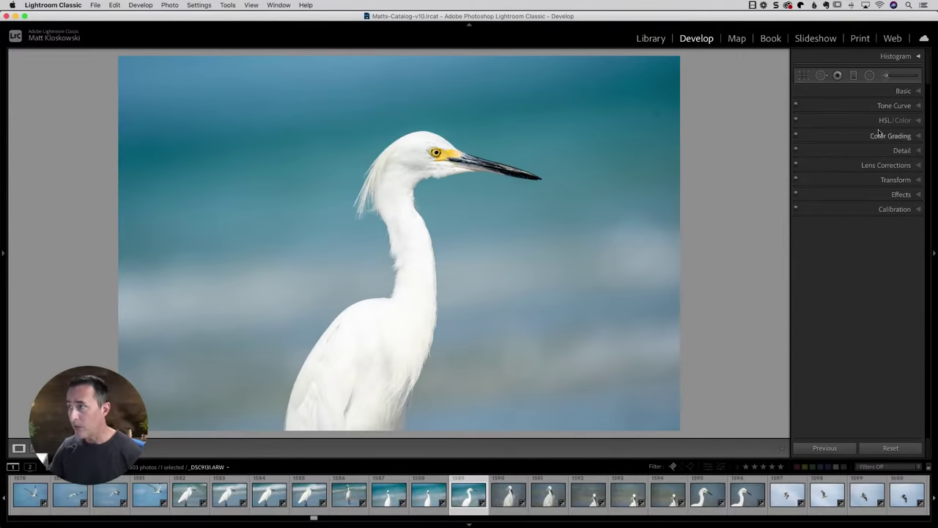
{"action": "right_click", "coordinate": [833, 139]}
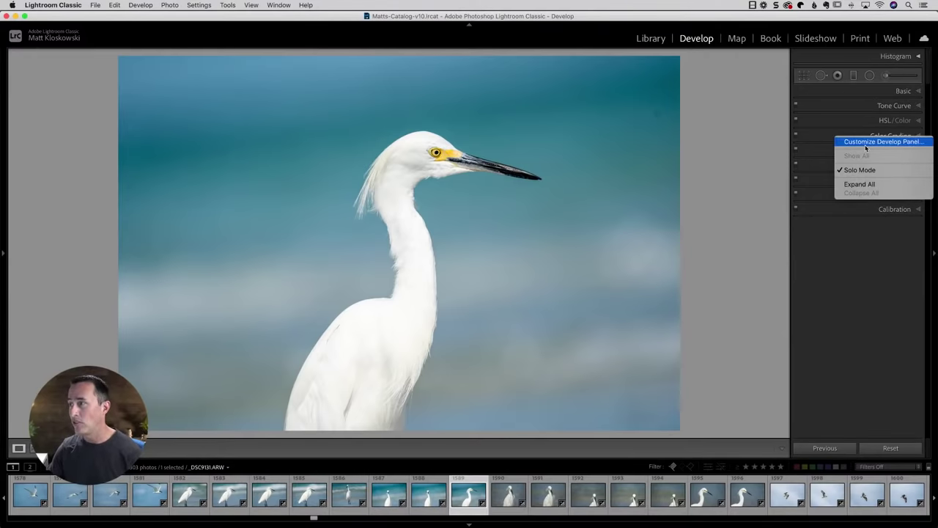
{"action": "left_click", "coordinate": [904, 144]}
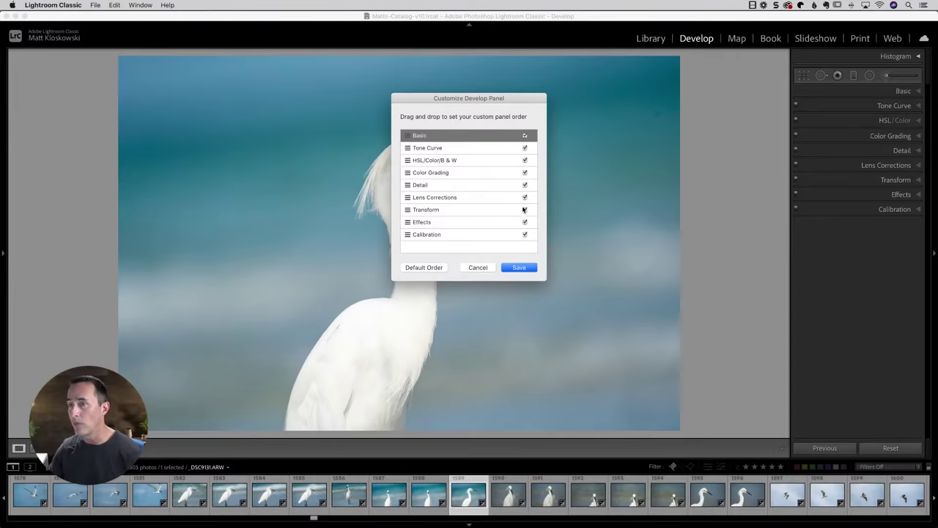
{"action": "left_click", "coordinate": [525, 148]}
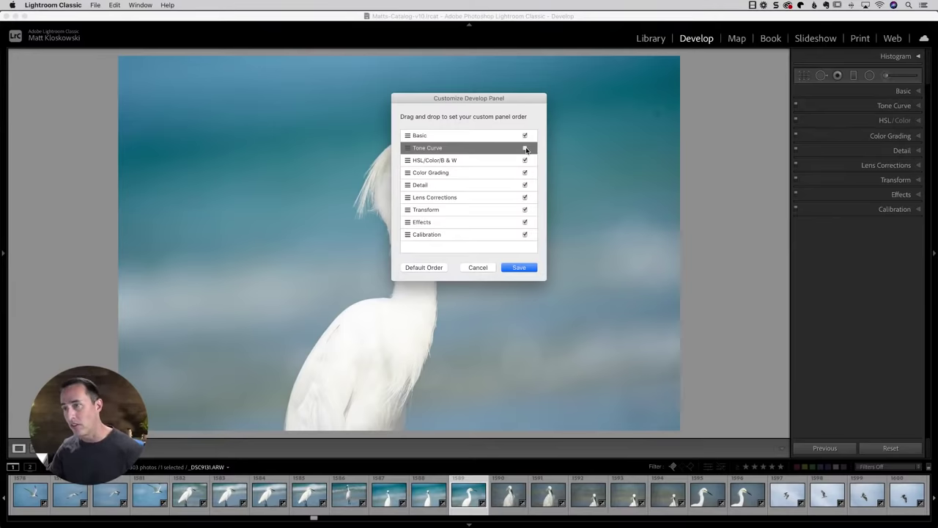
{"action": "left_click", "coordinate": [524, 148]}
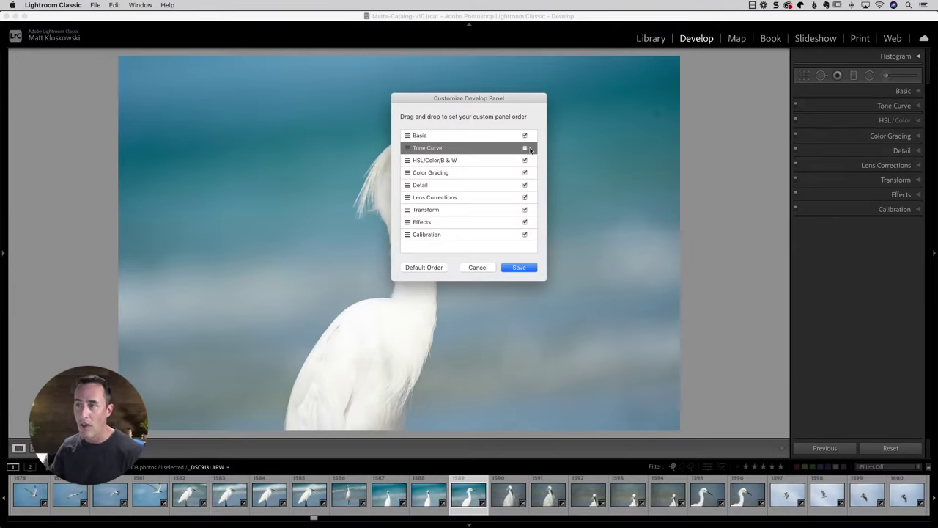
{"action": "left_click", "coordinate": [518, 266]}
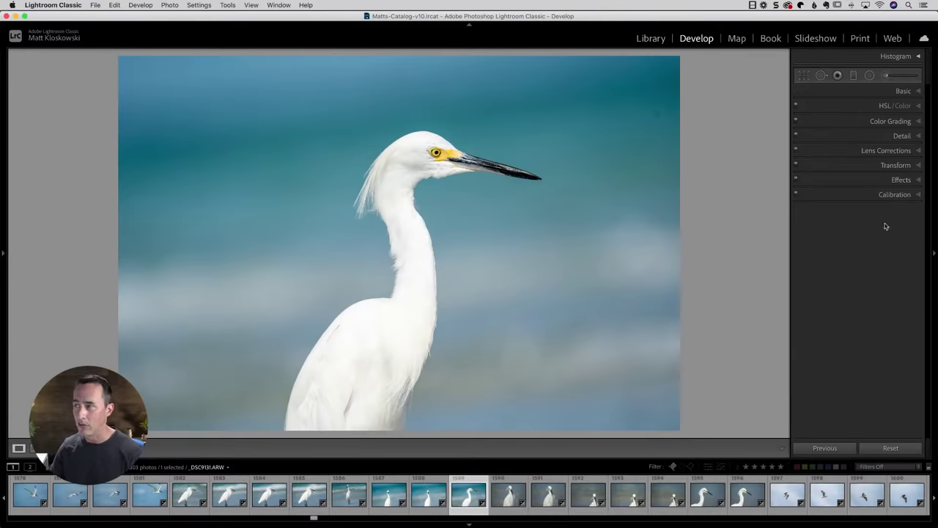
Step: Make the Tone Curve panel visible again in the Develop panel customization and save it
{"action": "right_click", "coordinate": [833, 109]}
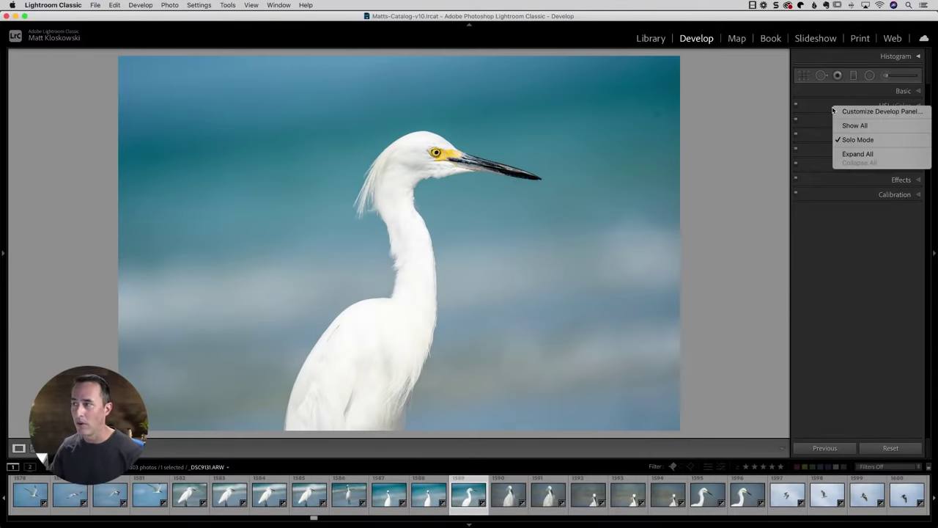
{"action": "left_click", "coordinate": [851, 112]}
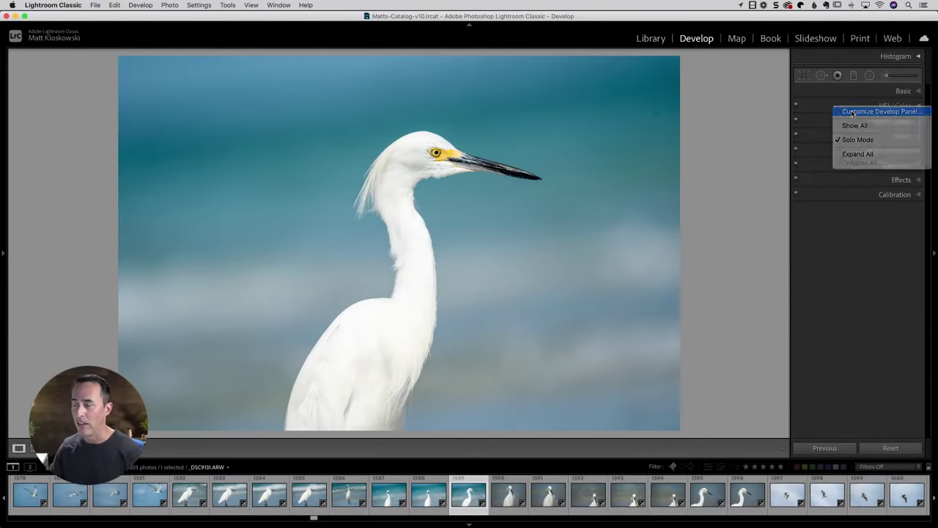
{"action": "left_click", "coordinate": [525, 148]}
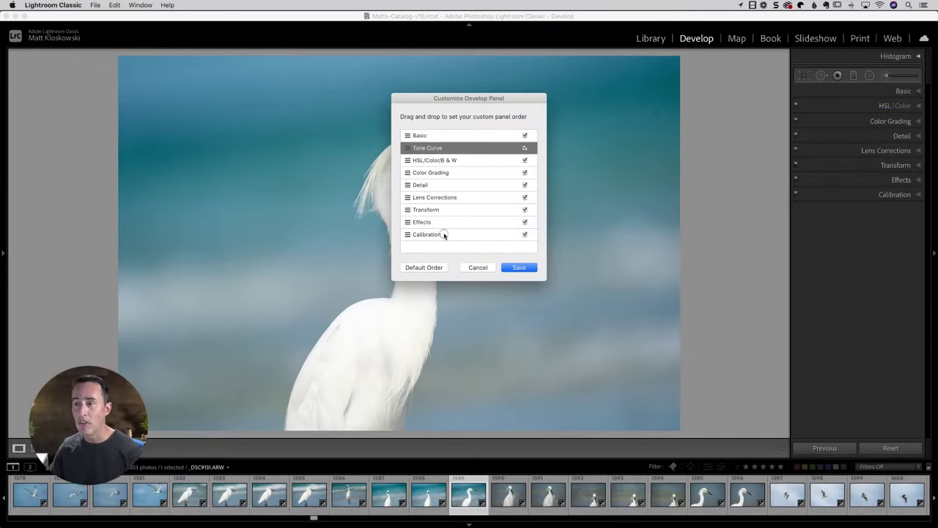
{"action": "mouse_move", "coordinate": [444, 234]}
{"action": "left_mouse_down"}
{"action": "mouse_move", "coordinate": [434, 225]}
{"action": "mouse_move", "coordinate": [436, 149]}
{"action": "mouse_move", "coordinate": [448, 158]}
{"action": "mouse_move", "coordinate": [443, 229]}
{"action": "left_mouse_up"}
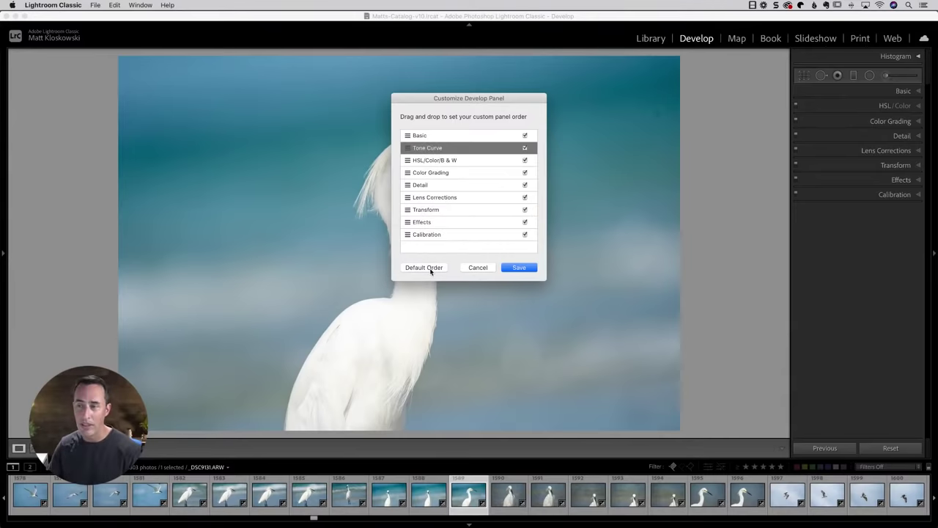
{"action": "left_click", "coordinate": [518, 267]}
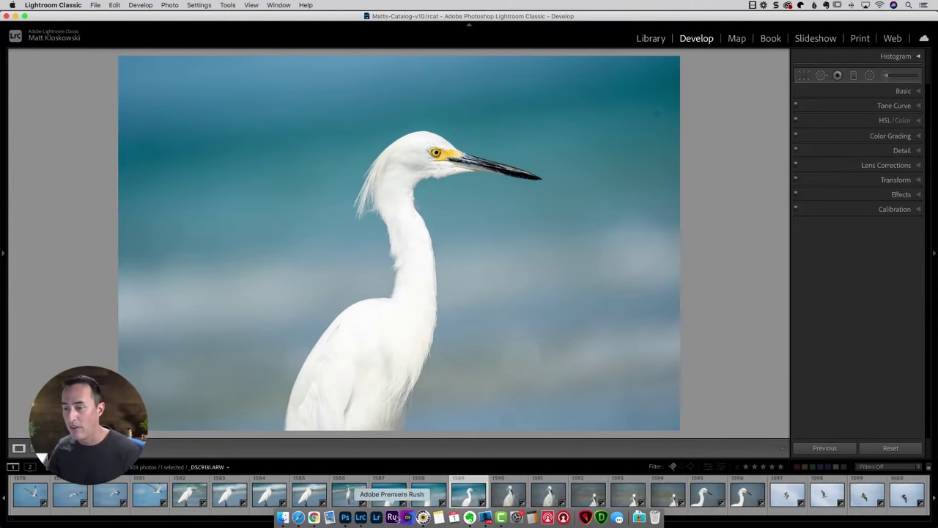
Step: Switch to Photoshop, open the Script Events Manager, and reposition its dialog above the woman's portrait
{"action": "left_click", "coordinate": [352, 520]}
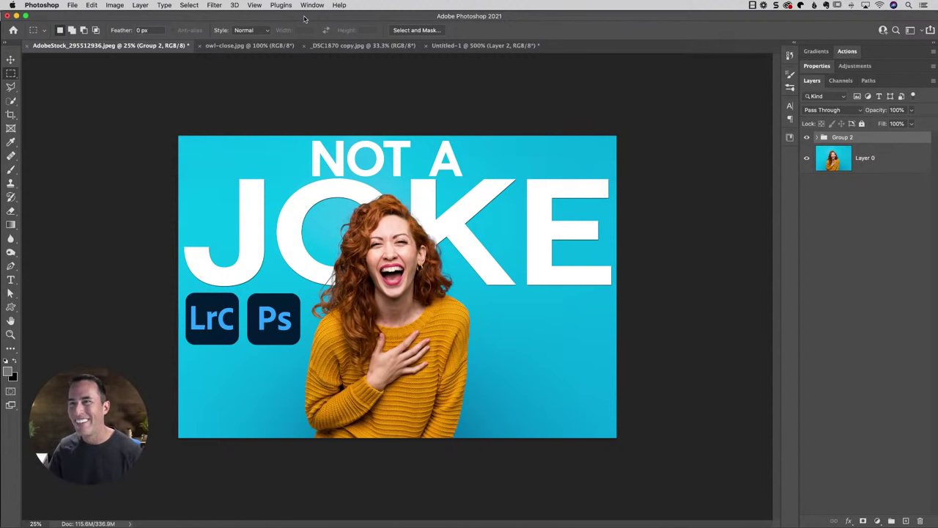
{"action": "left_click", "coordinate": [71, 6]}
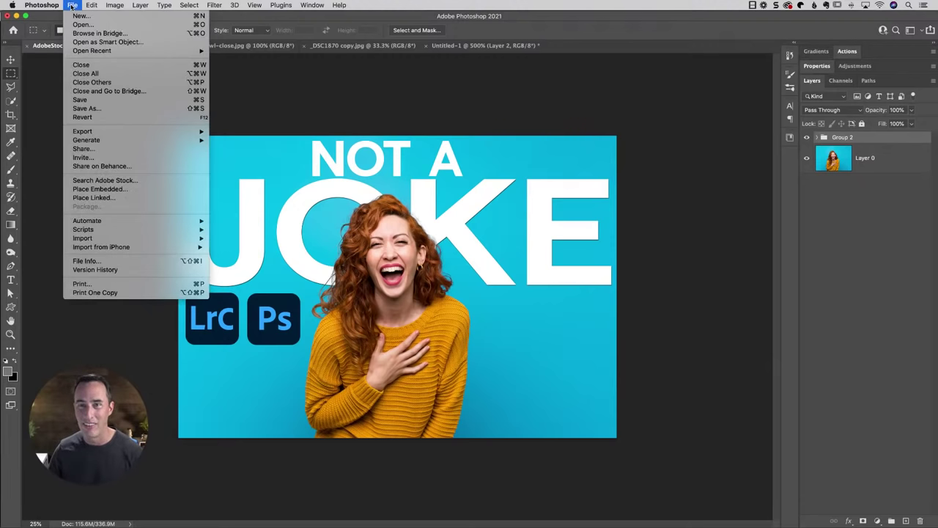
{"action": "mouse_move", "coordinate": [105, 233]}
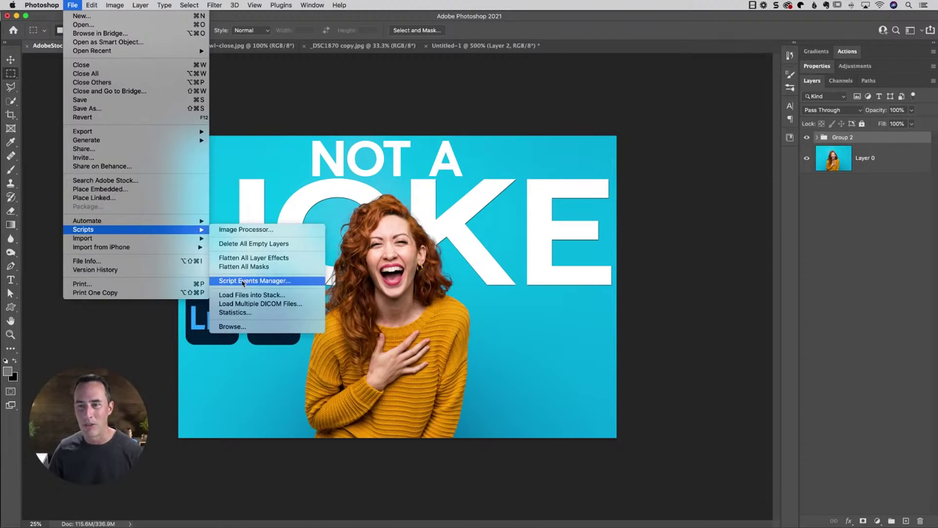
{"action": "left_click", "coordinate": [294, 283]}
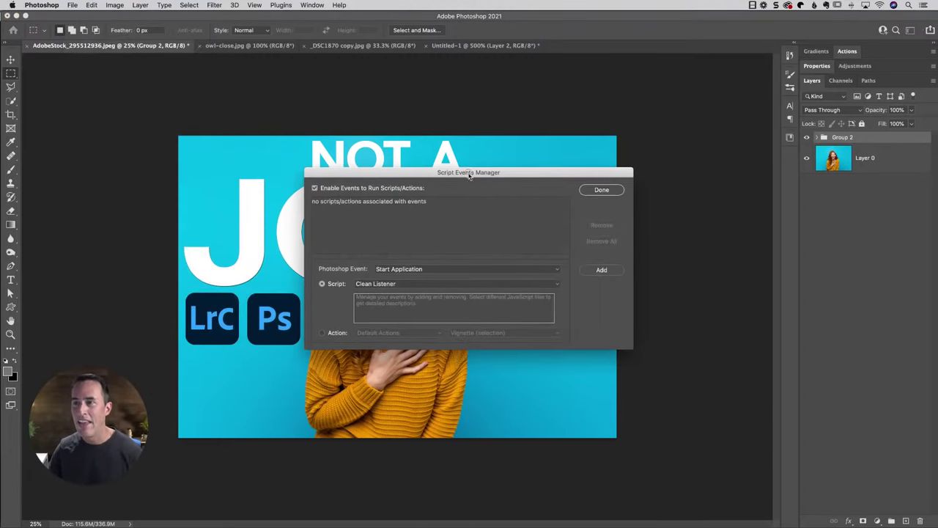
{"action": "left_click_drag", "start_coordinate": [469, 174], "coordinate": [417, 85]}
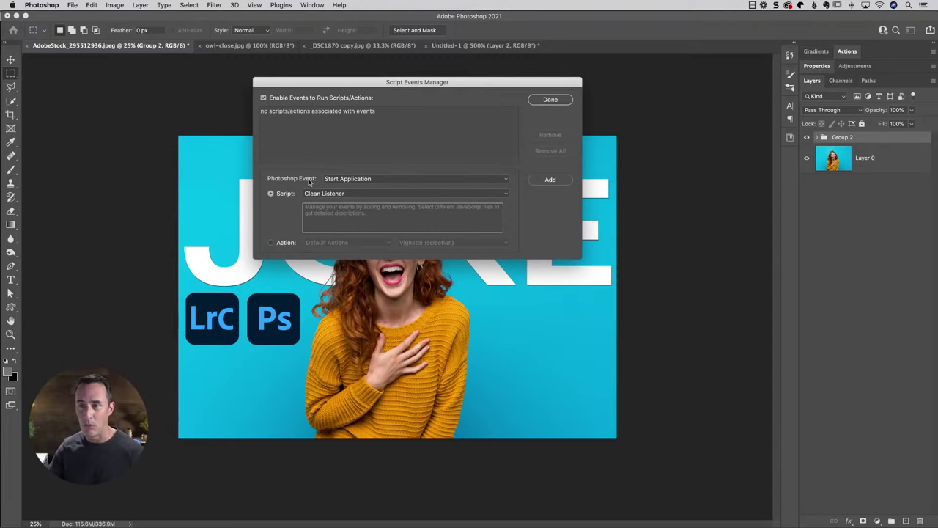
Step: Add a script event that runs Display Camera Maker on the Everything event, and finish the Script Events Manager setup
{"action": "left_click", "coordinate": [353, 178]}
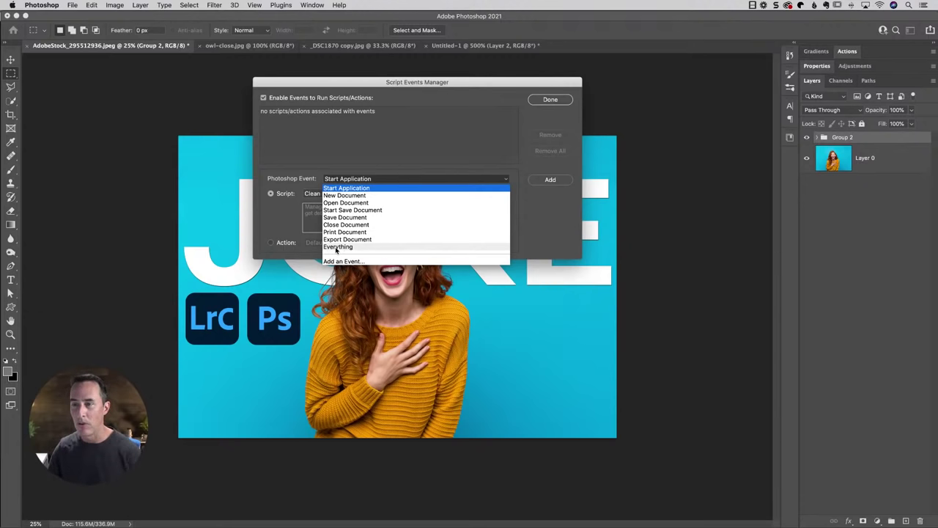
{"action": "left_click", "coordinate": [336, 248]}
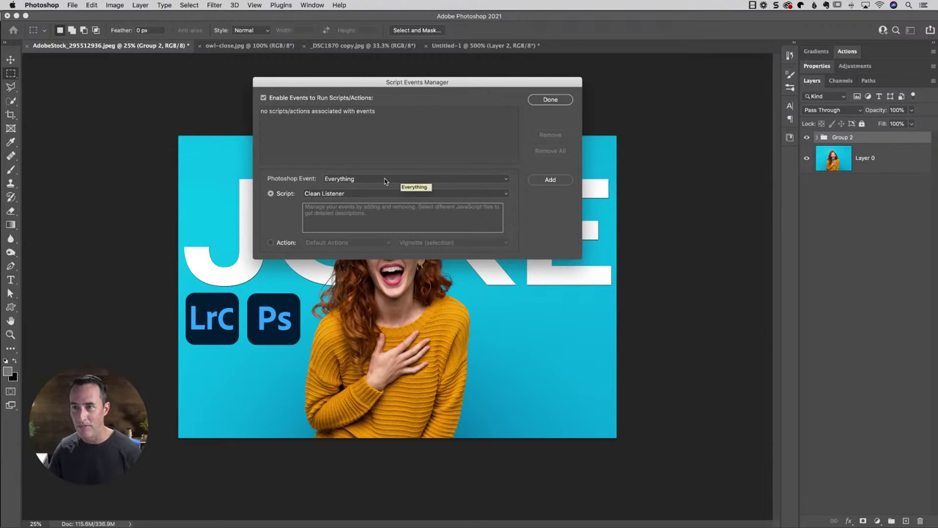
{"action": "left_click", "coordinate": [322, 195]}
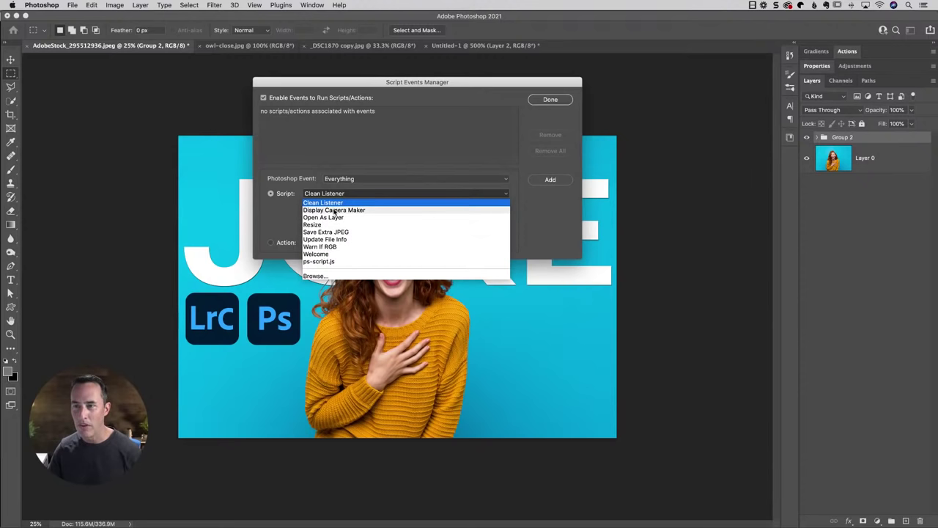
{"action": "left_click", "coordinate": [377, 211]}
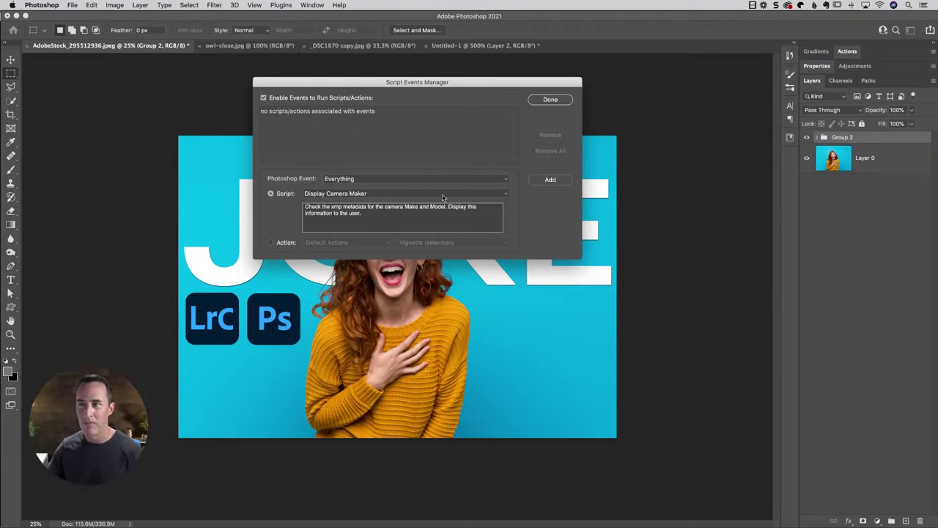
{"action": "left_click", "coordinate": [551, 180]}
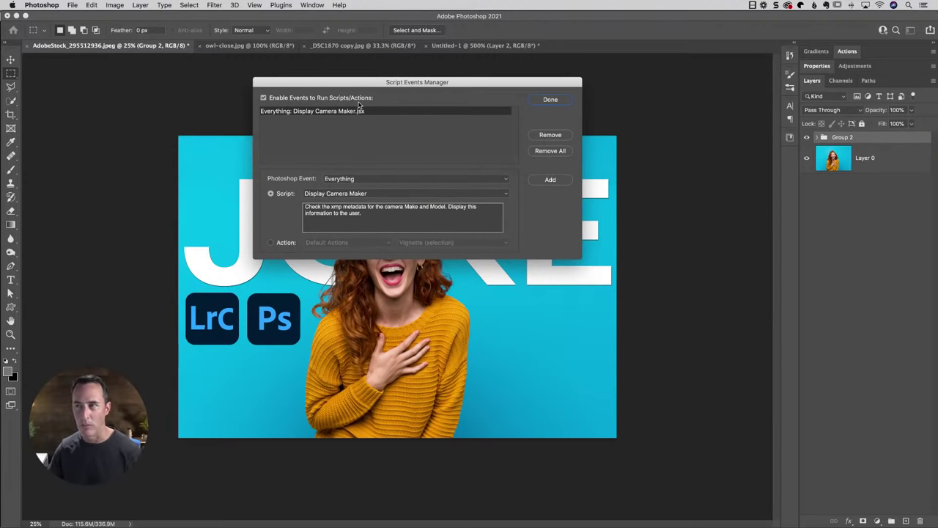
{"action": "left_click", "coordinate": [550, 100]}
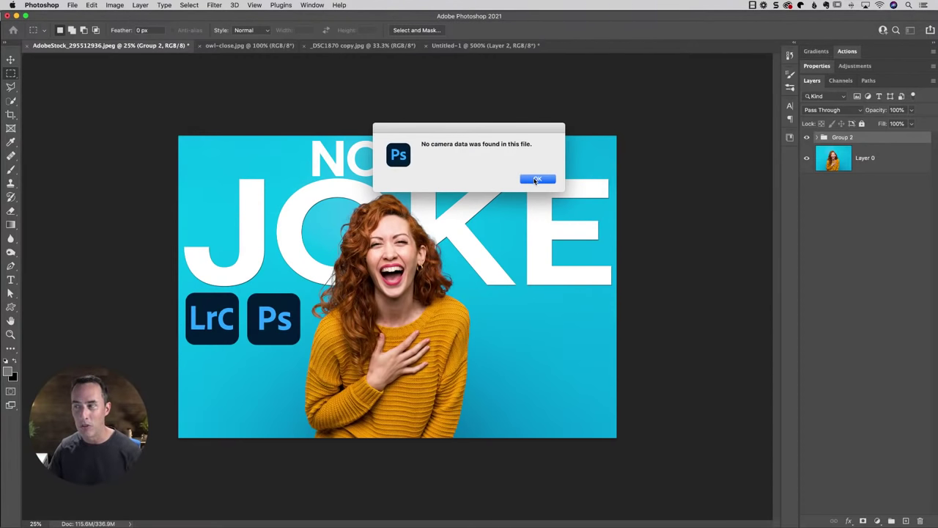
Step: Dismiss the camera data alerts while hiding Group 2 and making it visible again
{"action": "left_click", "coordinate": [537, 180]}
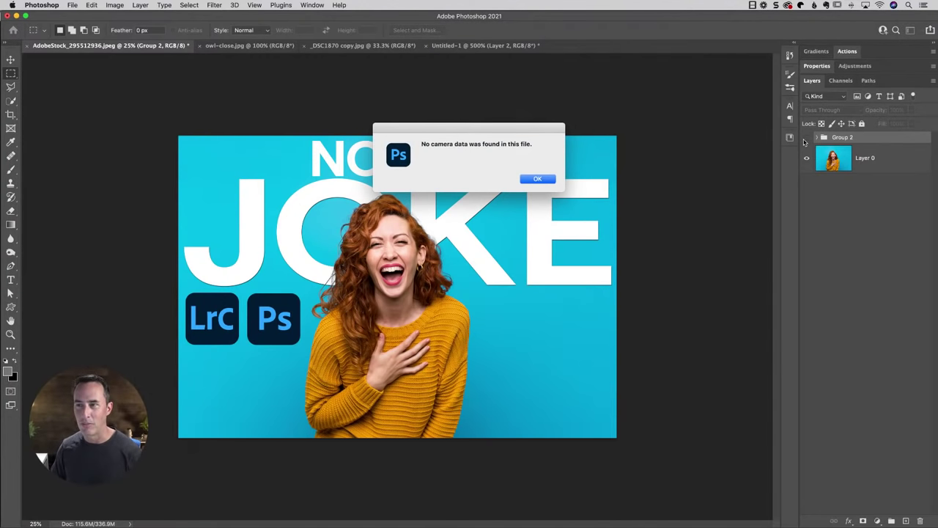
{"action": "left_click", "coordinate": [537, 179]}
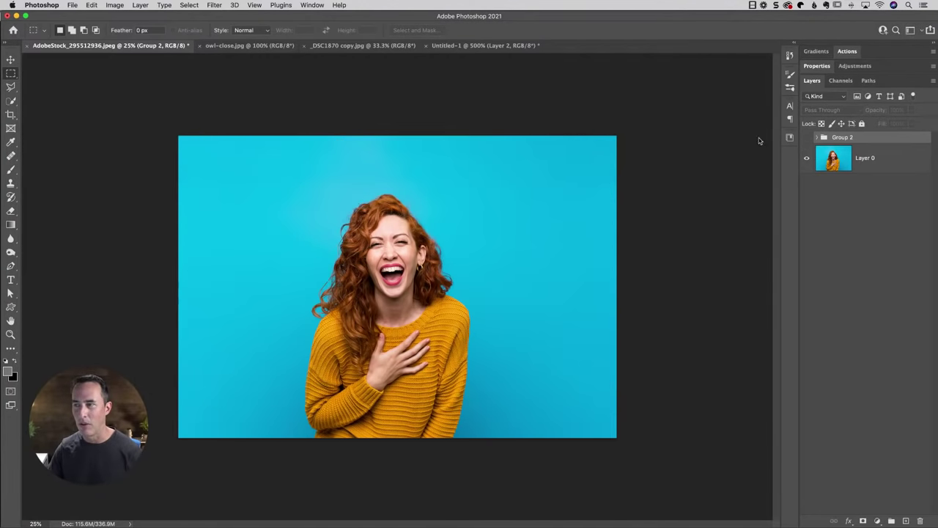
{"action": "left_click", "coordinate": [807, 138]}
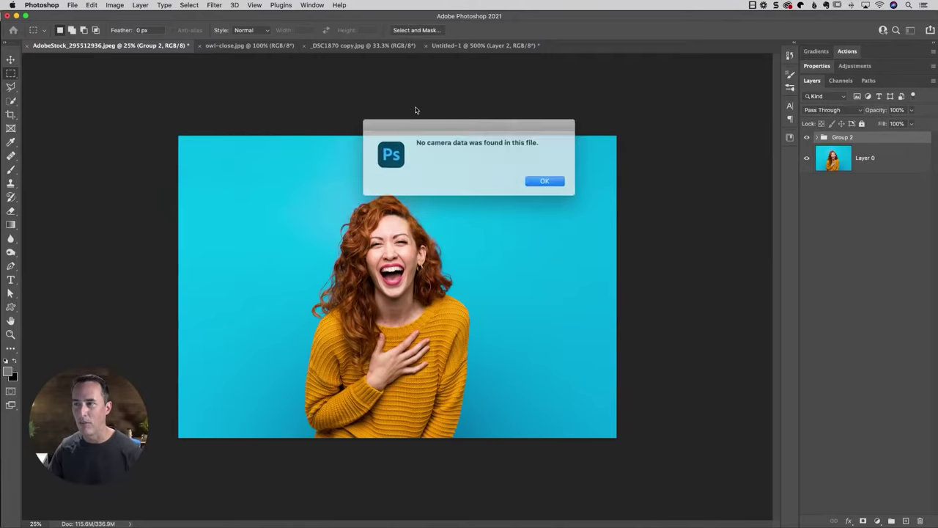
{"action": "left_click", "coordinate": [538, 179]}
Step: Switch to owl-close.jpg, duplicate its Background layer, and dismiss every camera data alert
{"action": "left_click", "coordinate": [253, 46]}
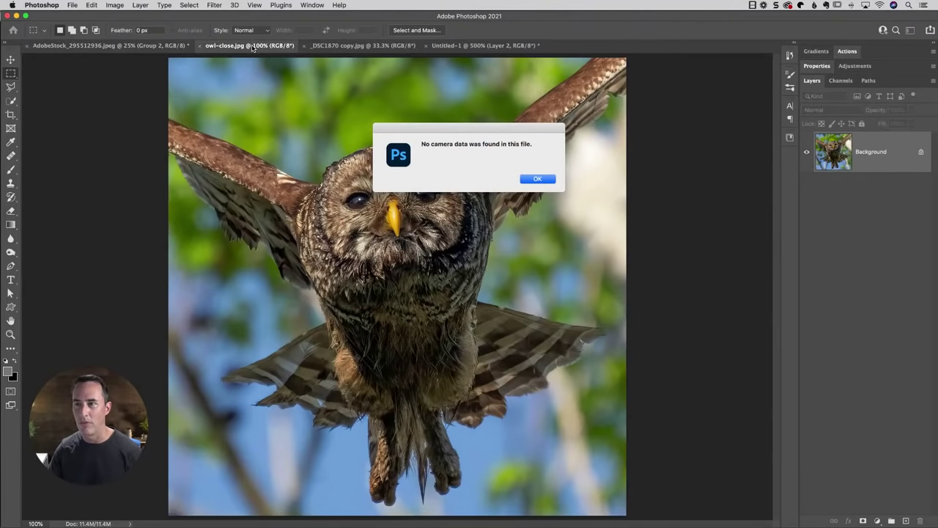
{"action": "left_click", "coordinate": [540, 178]}
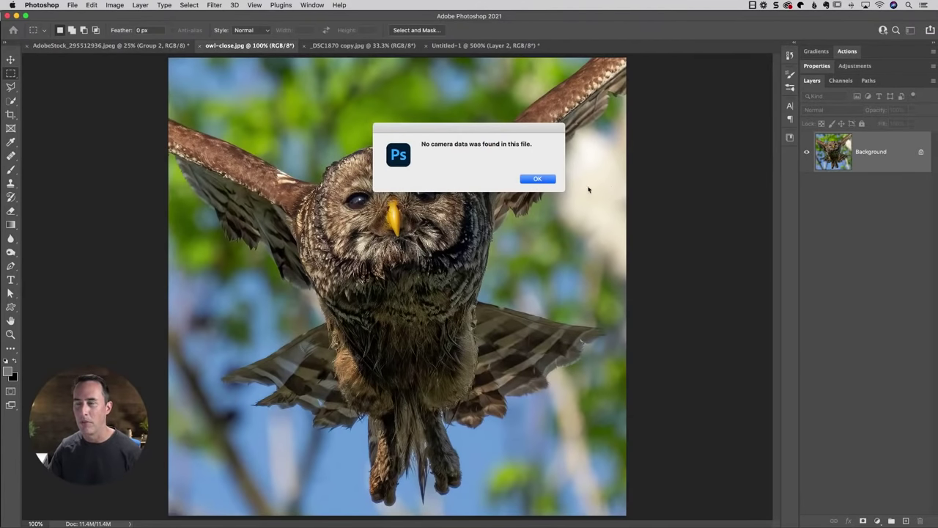
{"action": "left_click", "coordinate": [541, 180]}
{"action": "key", "text": "ctrl+j"}
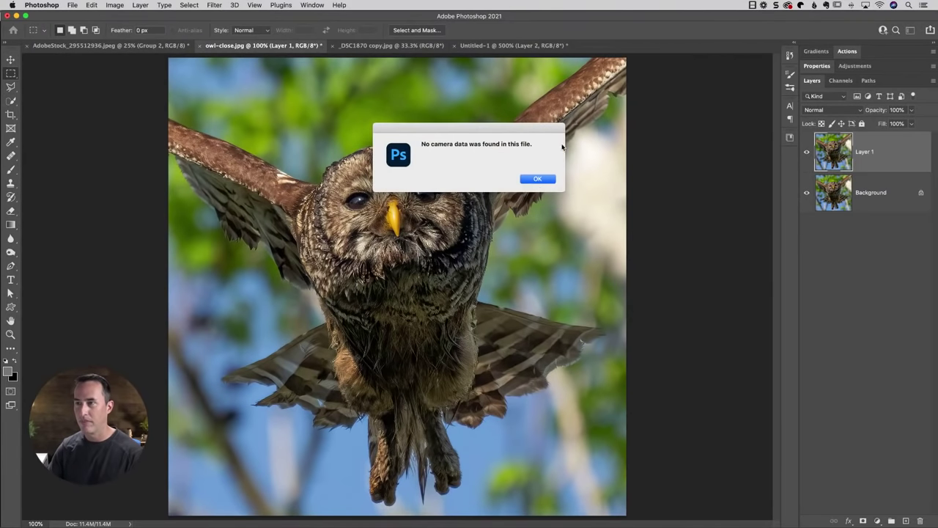
{"action": "left_click", "coordinate": [538, 179]}
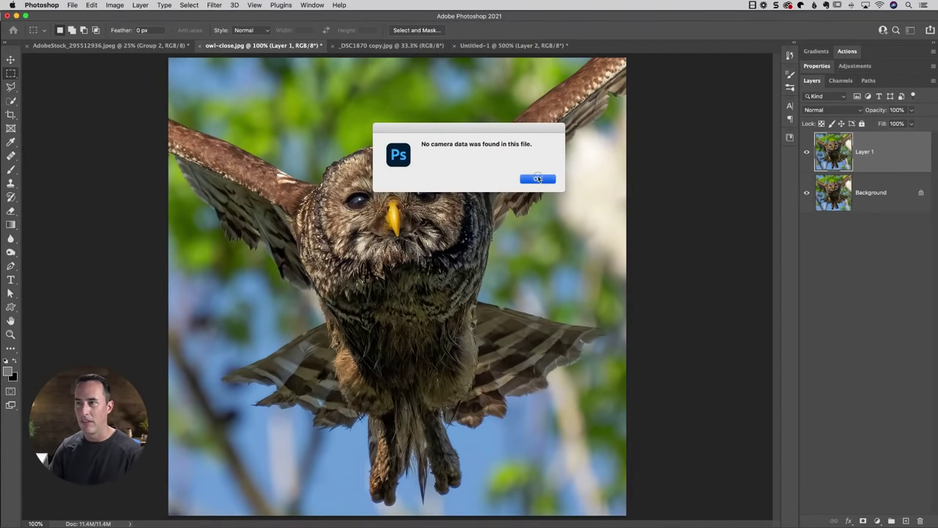
{"action": "key", "text": "Return"}
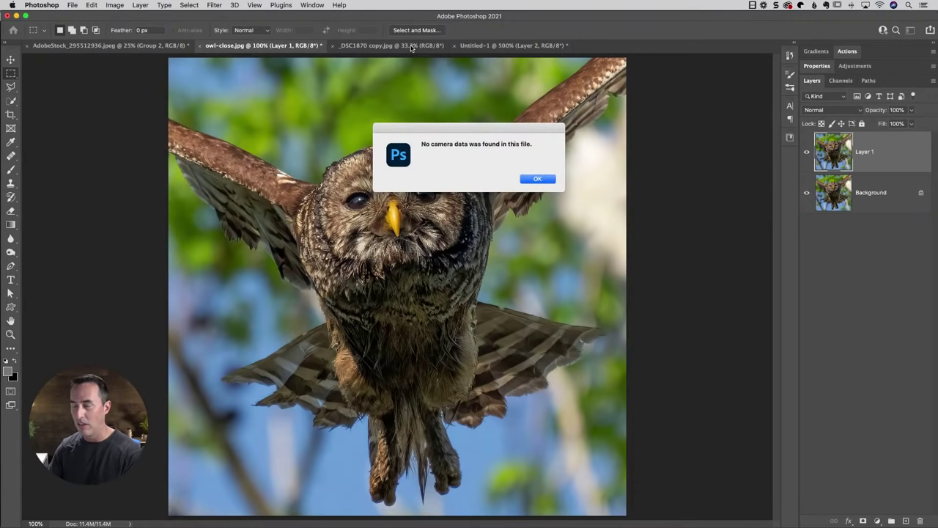
{"action": "key", "text": "Return"}
Step: Switch to _DSC1870 copy.jpg, duplicate its Background layer, and dismiss the camera maker alerts
{"action": "left_click", "coordinate": [412, 46]}
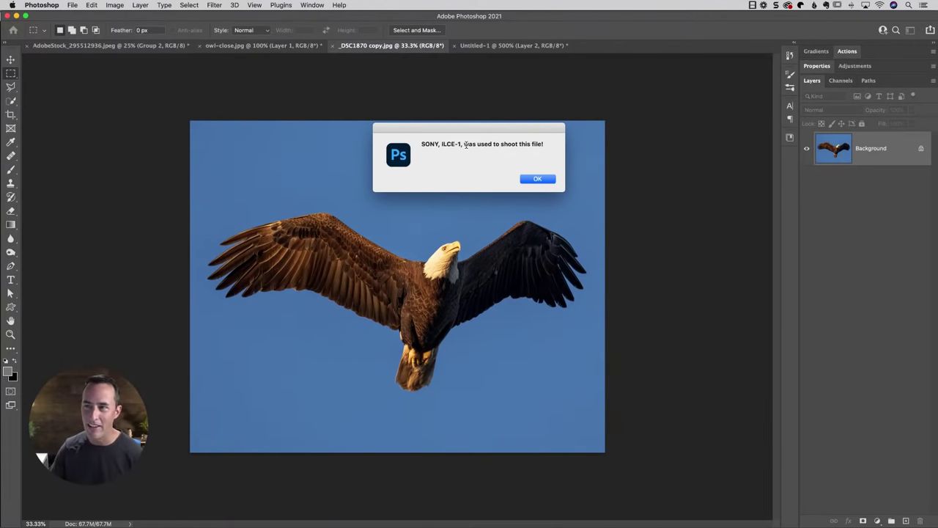
{"action": "left_click", "coordinate": [553, 183]}
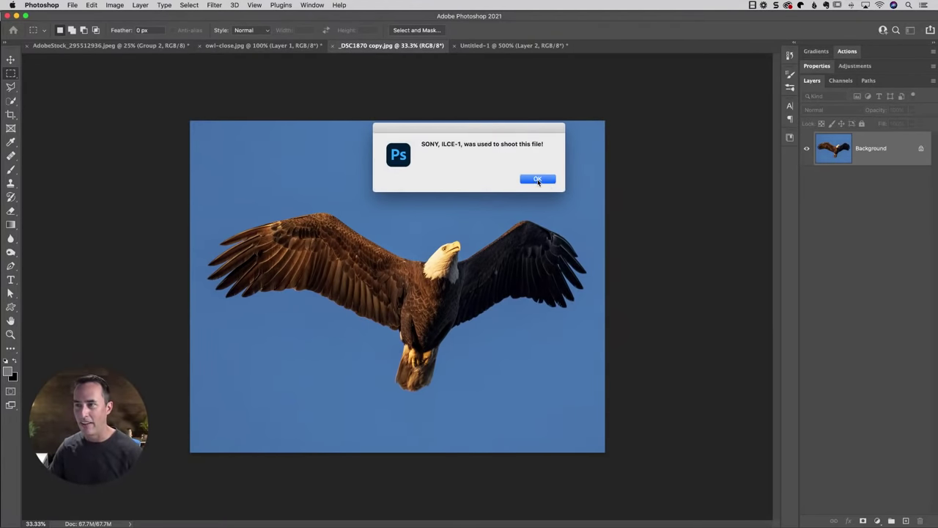
{"action": "left_click", "coordinate": [537, 180]}
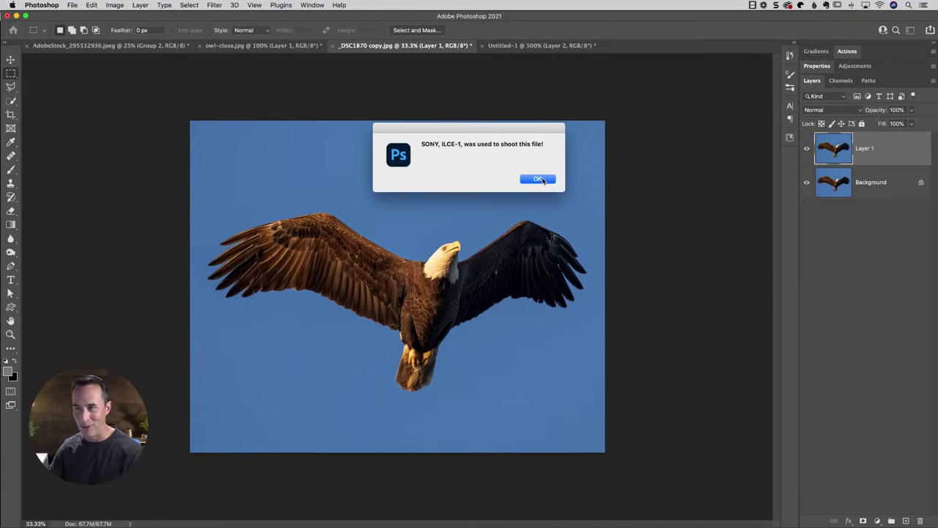
{"action": "left_click", "coordinate": [538, 180]}
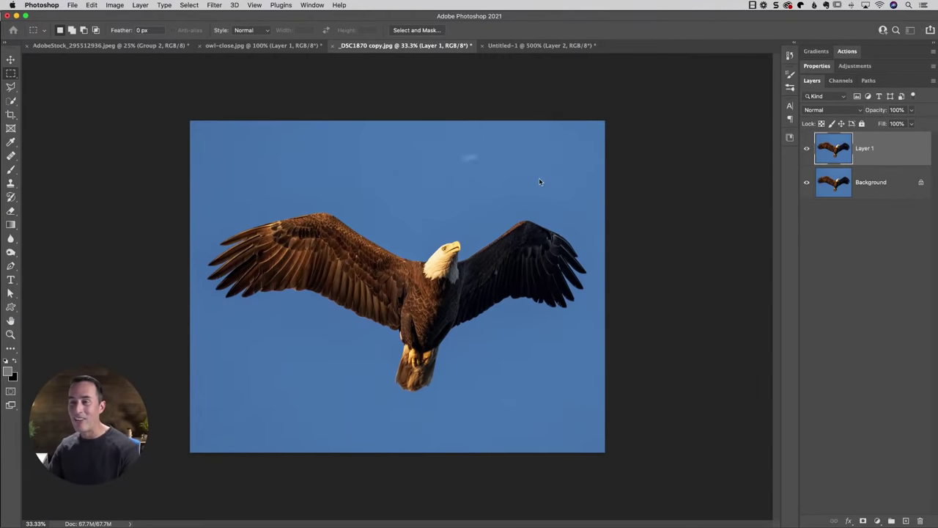
{"action": "left_click", "coordinate": [538, 179]}
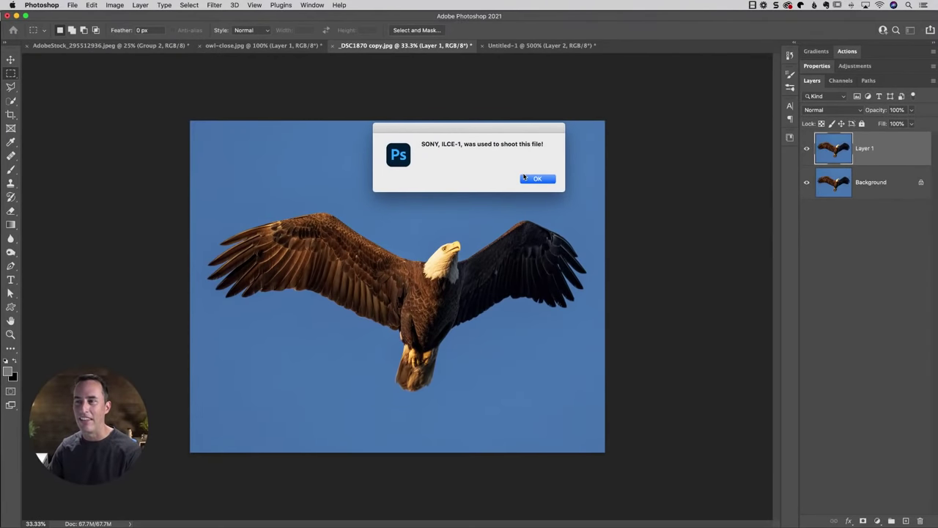
{"action": "left_click", "coordinate": [524, 178]}
Step: Open the Script Events Manager, move its dialog toward the top of the eagle photo, and remove all script events
{"action": "left_click", "coordinate": [74, 5]}
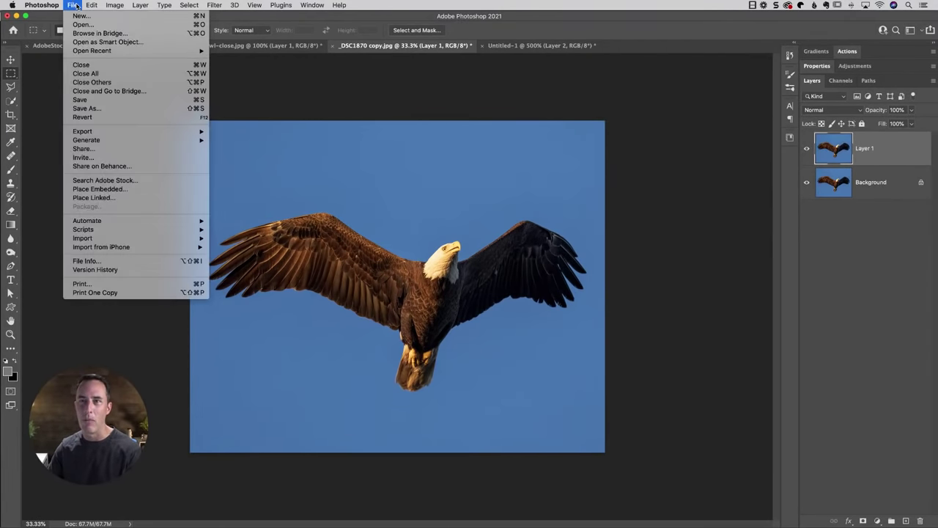
{"action": "mouse_move", "coordinate": [137, 229]}
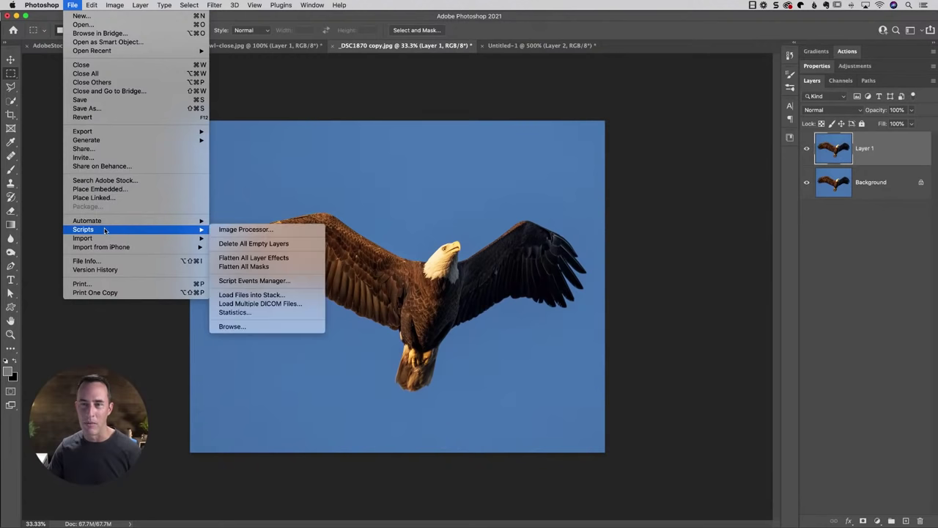
{"action": "left_click", "coordinate": [236, 282]}
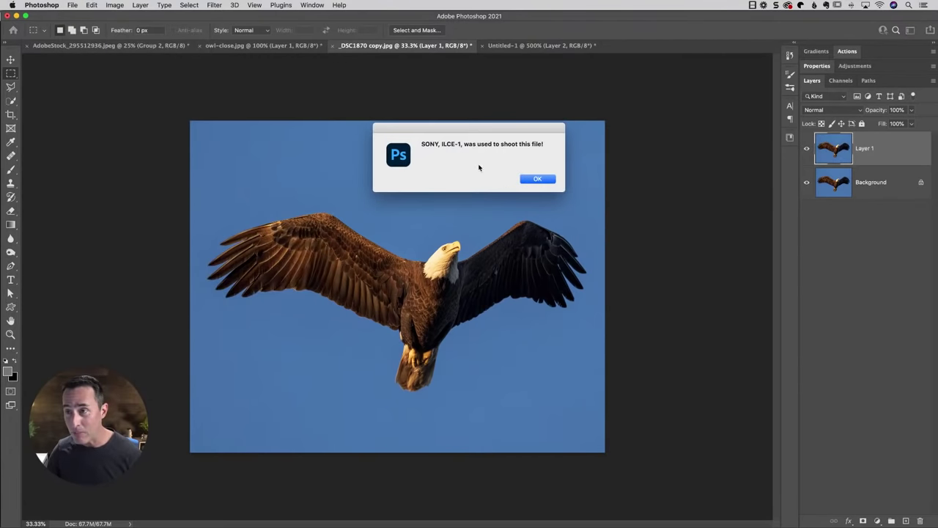
{"action": "left_click", "coordinate": [525, 178]}
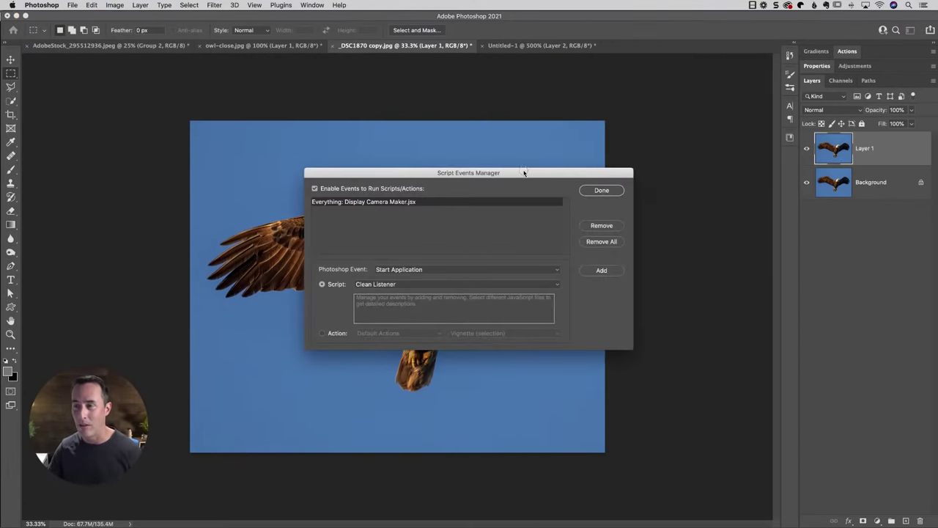
{"action": "left_click_drag", "start_coordinate": [524, 173], "coordinate": [430, 101]}
{"action": "left_click", "coordinate": [504, 172]}
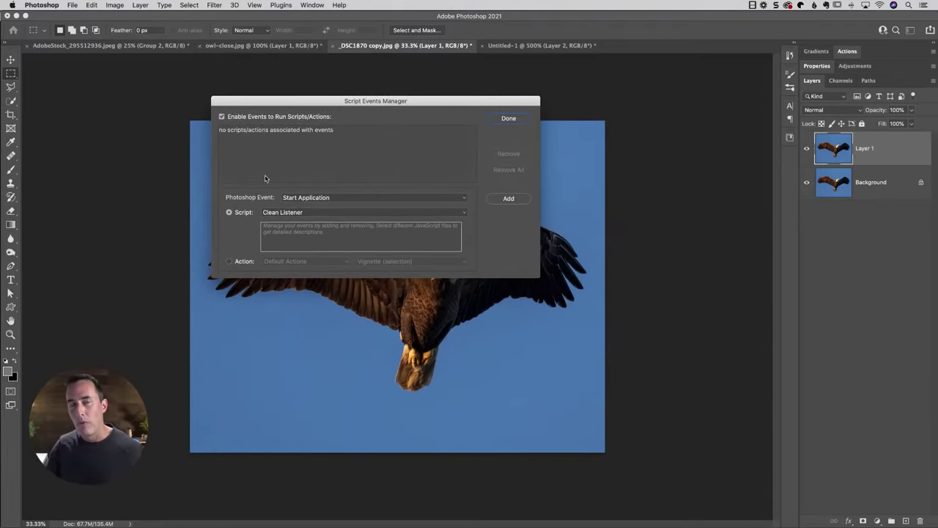
Step: Review the available scripts and set the Photoshop event to New Document
{"action": "left_click", "coordinate": [305, 213]}
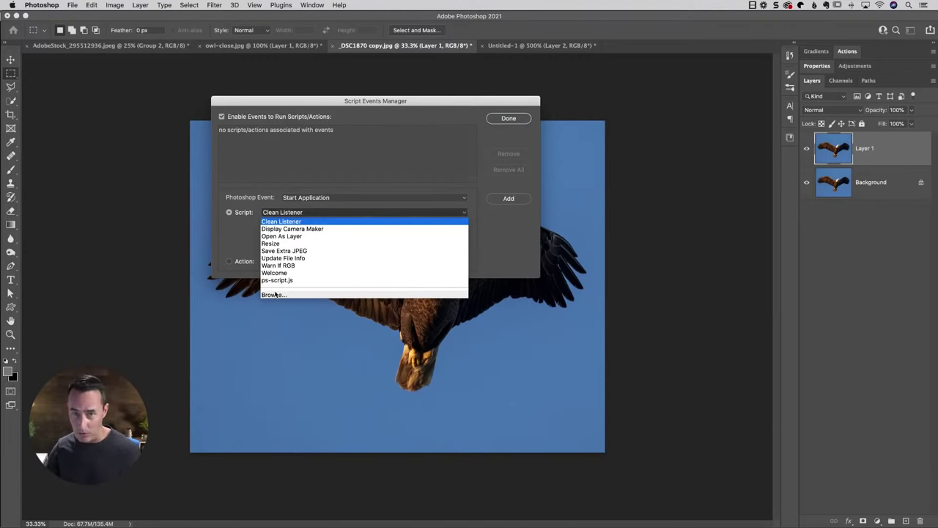
{"action": "left_click", "coordinate": [243, 243]}
{"action": "left_click", "coordinate": [305, 200]}
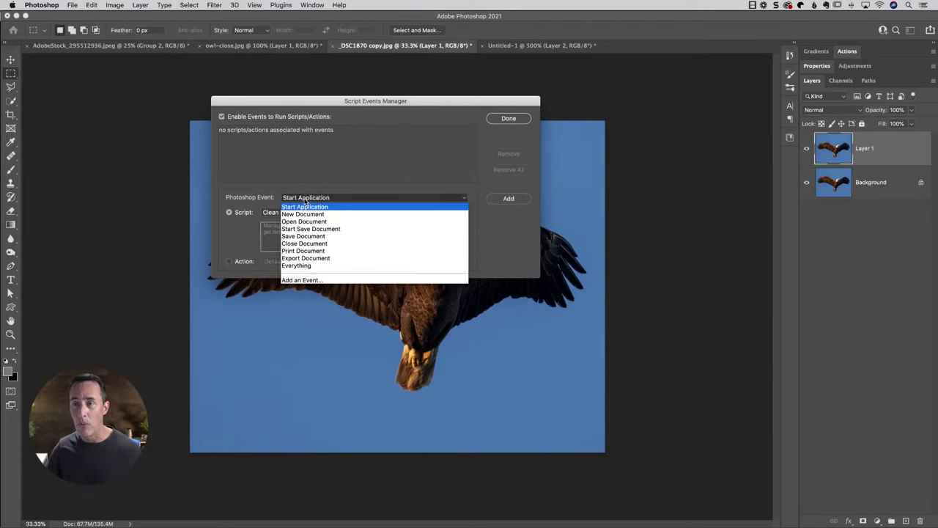
{"action": "left_click", "coordinate": [296, 217]}
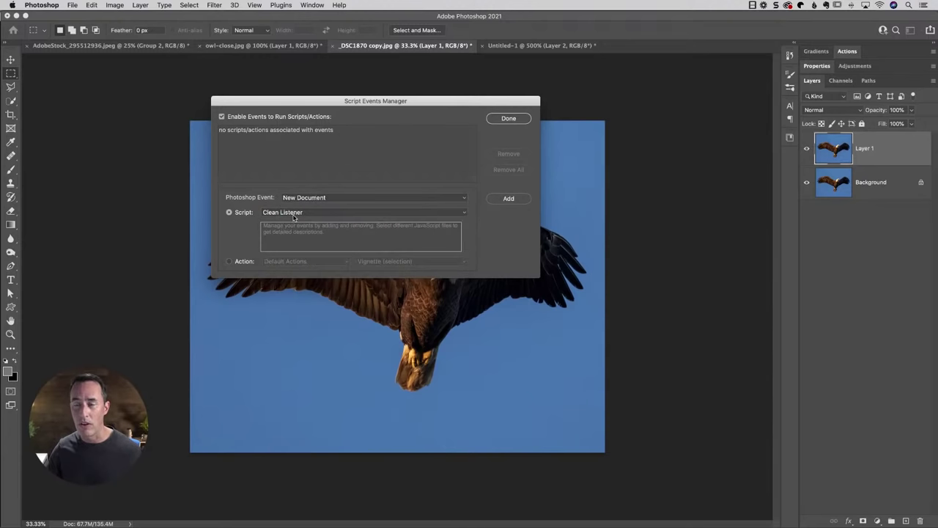
Step: Select an action from Default Actions instead of a script, review the event choices, and finish the Script Events Manager without adding an event
{"action": "left_click", "coordinate": [227, 261]}
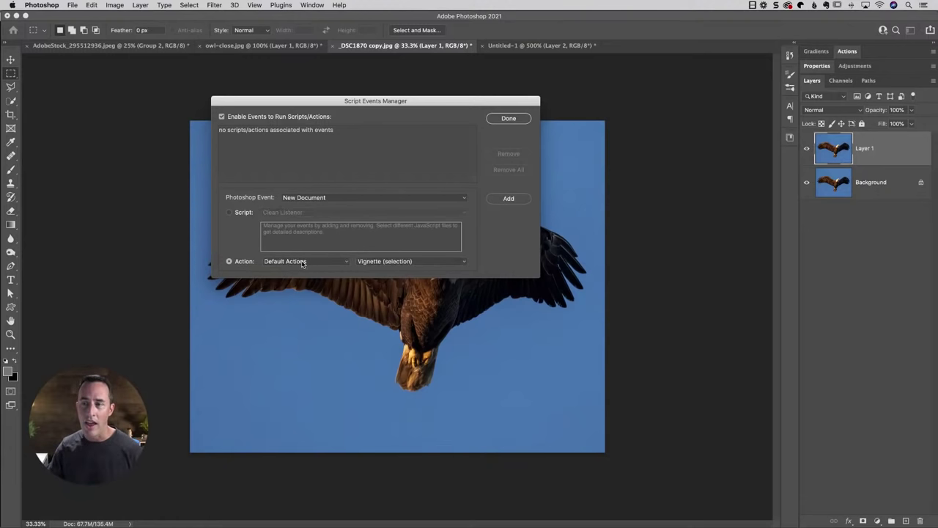
{"action": "left_click", "coordinate": [301, 263]}
{"action": "left_click", "coordinate": [302, 264]}
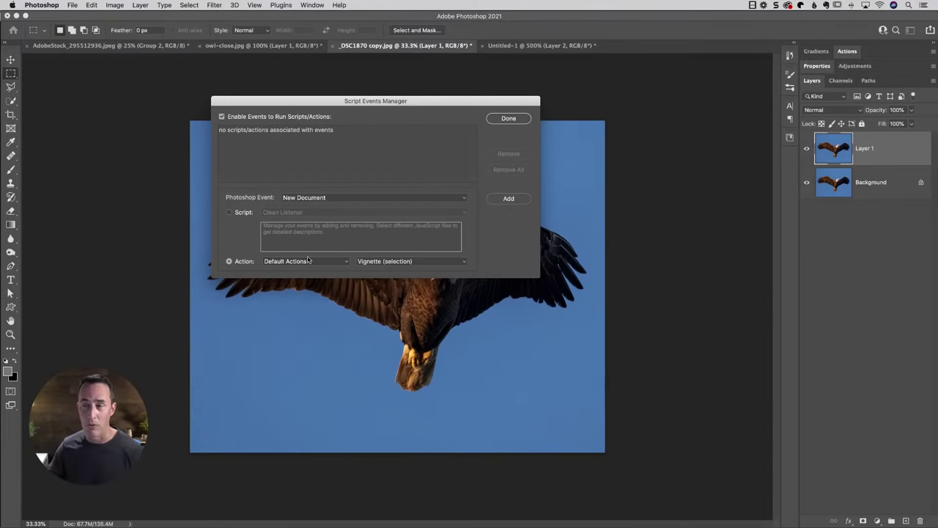
{"action": "left_click", "coordinate": [304, 198]}
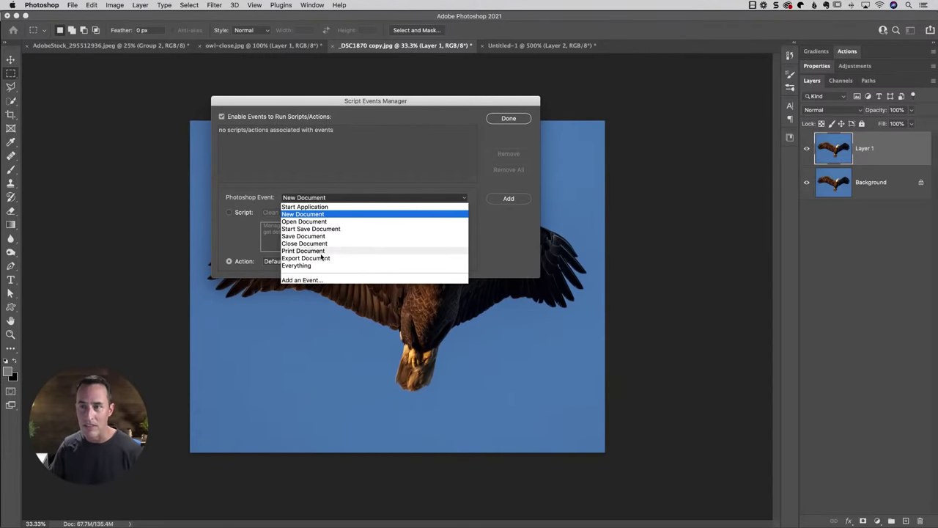
{"action": "left_click", "coordinate": [258, 268]}
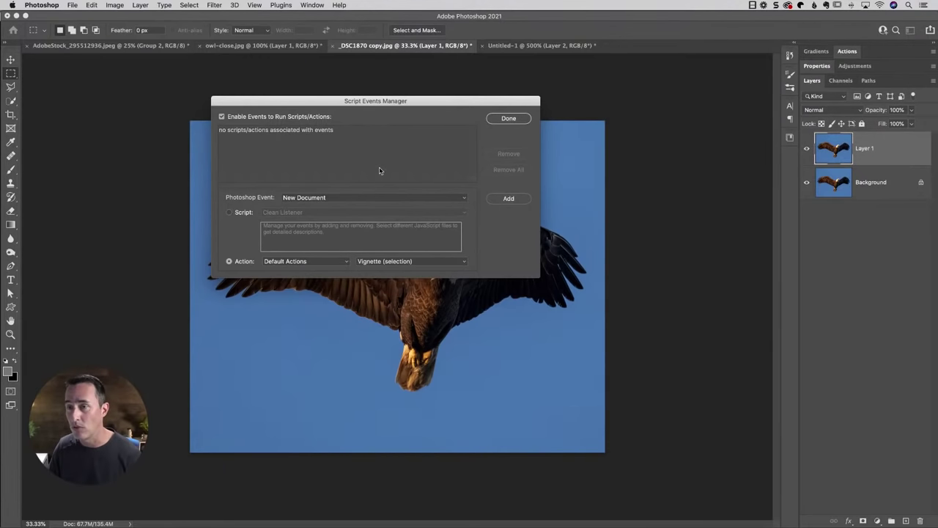
{"action": "left_click", "coordinate": [509, 119]}
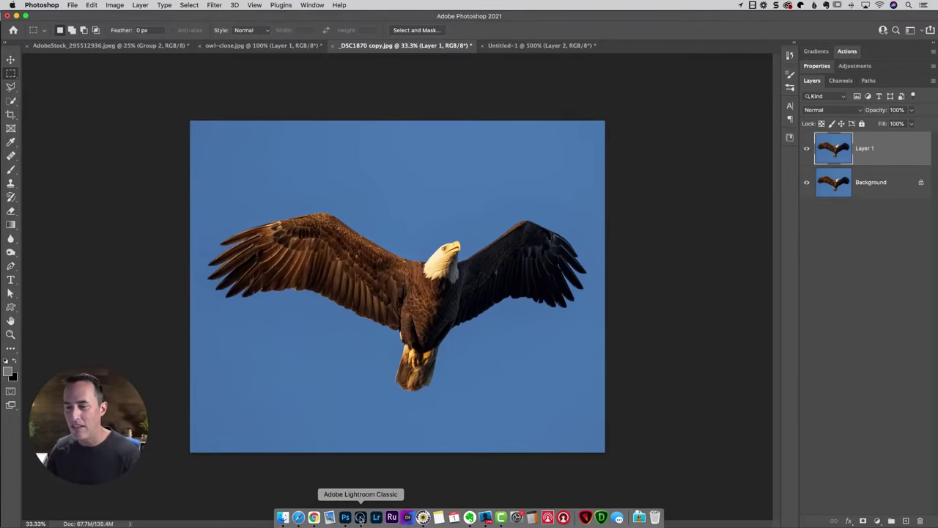
Step: Switch to Lightroom Classic, open the Identity Plate Editor, and set the identity plate to Personalized
{"action": "left_click", "coordinate": [359, 517]}
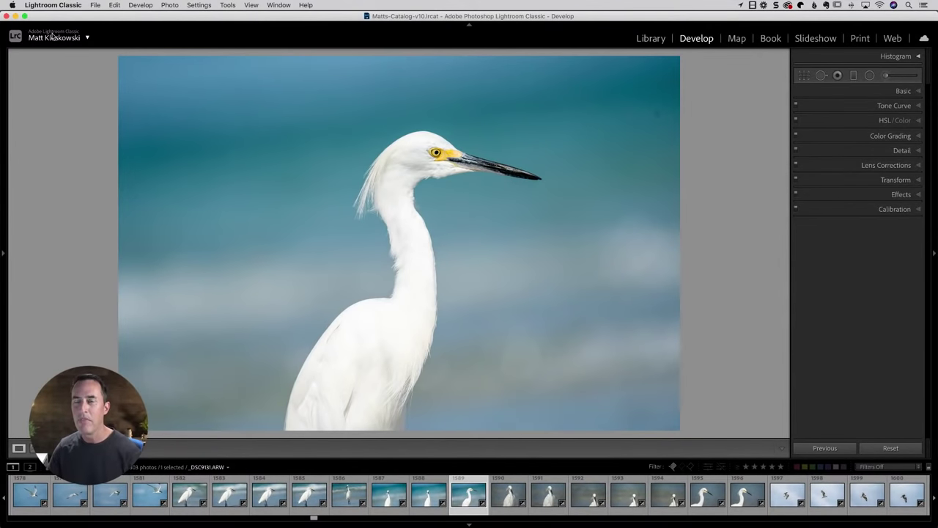
{"action": "left_click", "coordinate": [61, 6]}
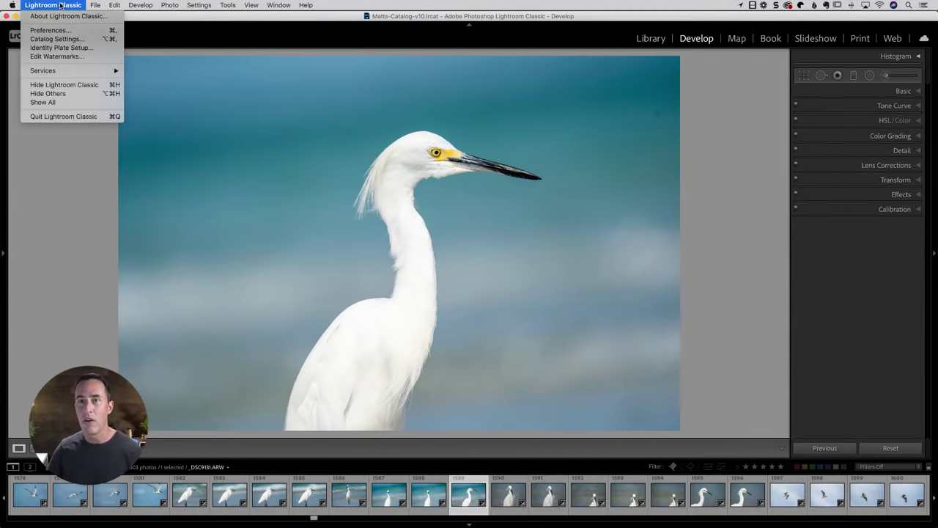
{"action": "left_click", "coordinate": [62, 48]}
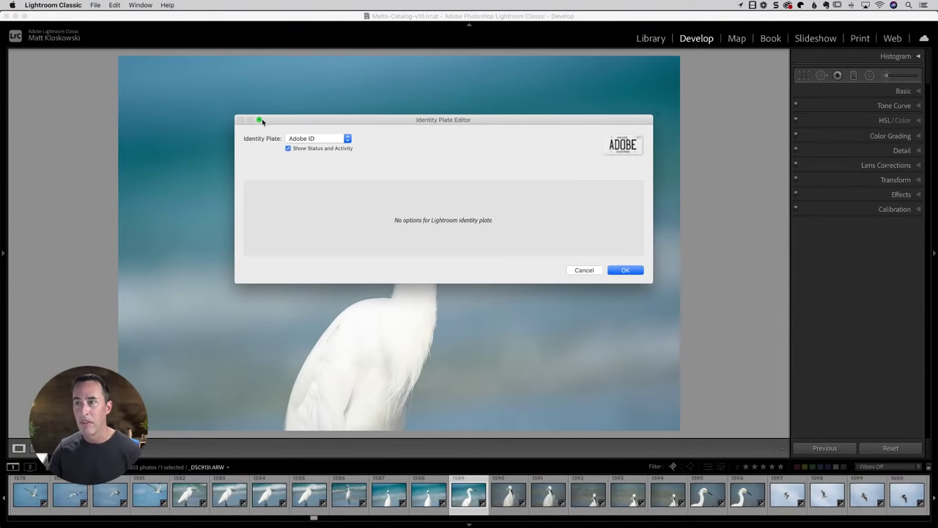
{"action": "left_click", "coordinate": [317, 138]}
{"action": "left_click", "coordinate": [319, 161]}
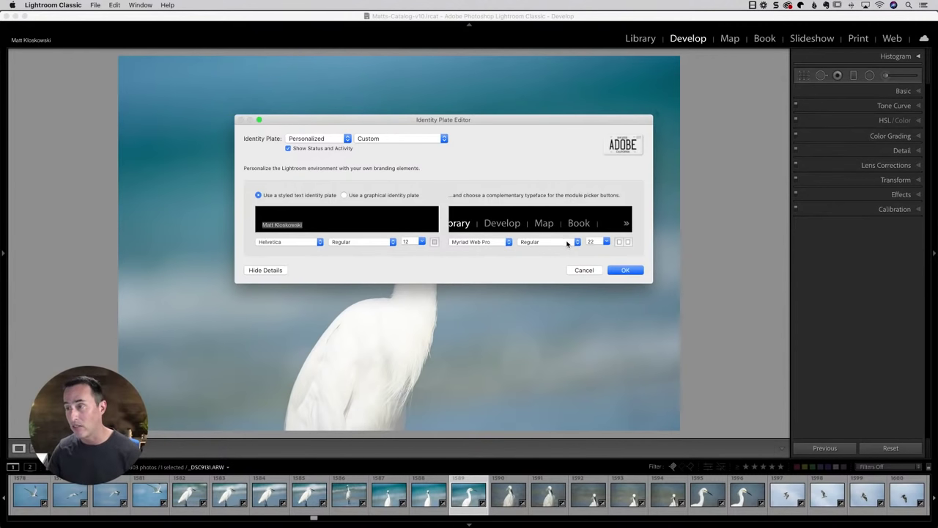
Step: Try module picker text sizes of 48 and 36, and cancel the Identity Plate Editor
{"action": "left_click", "coordinate": [606, 243]}
{"action": "scroll", "coordinate": [598, 286], "scroll_direction": "down", "scroll_amount": 5}
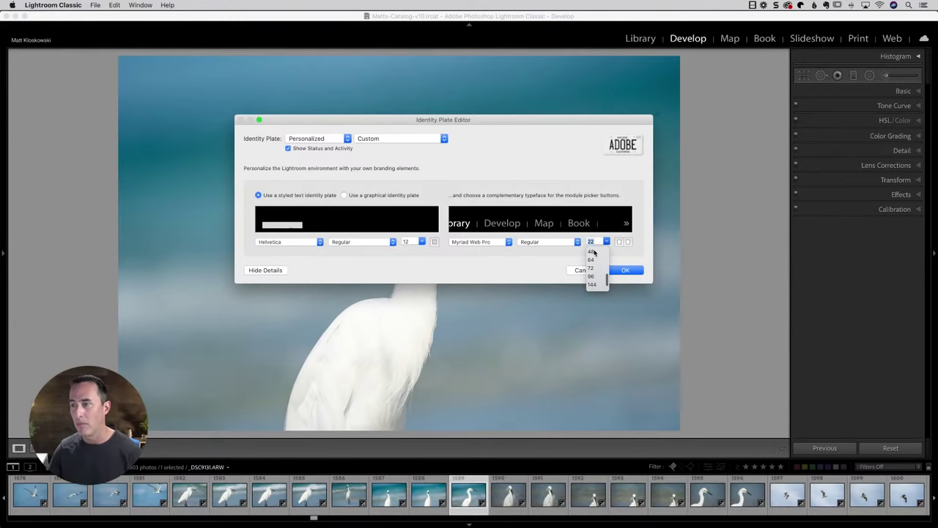
{"action": "left_click", "coordinate": [591, 251]}
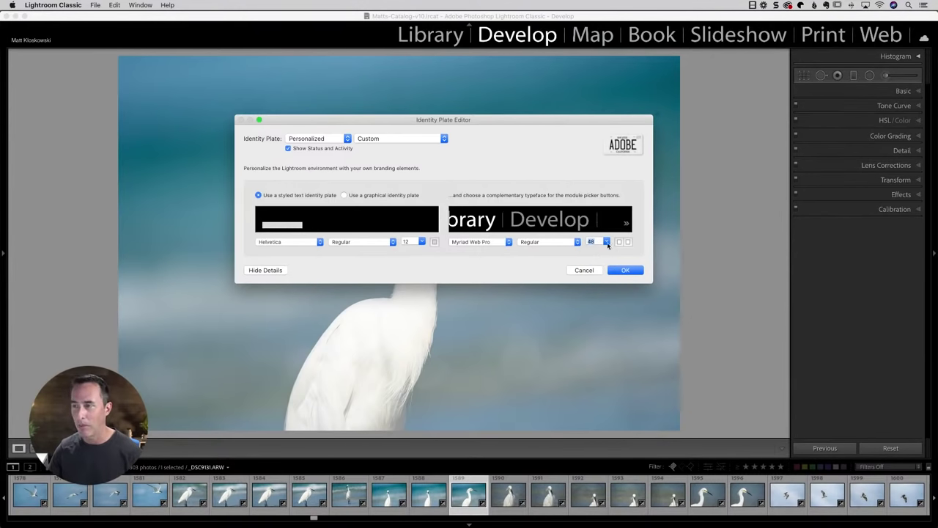
{"action": "left_click", "coordinate": [606, 242]}
{"action": "scroll", "coordinate": [600, 258], "scroll_direction": "up", "scroll_amount": 3}
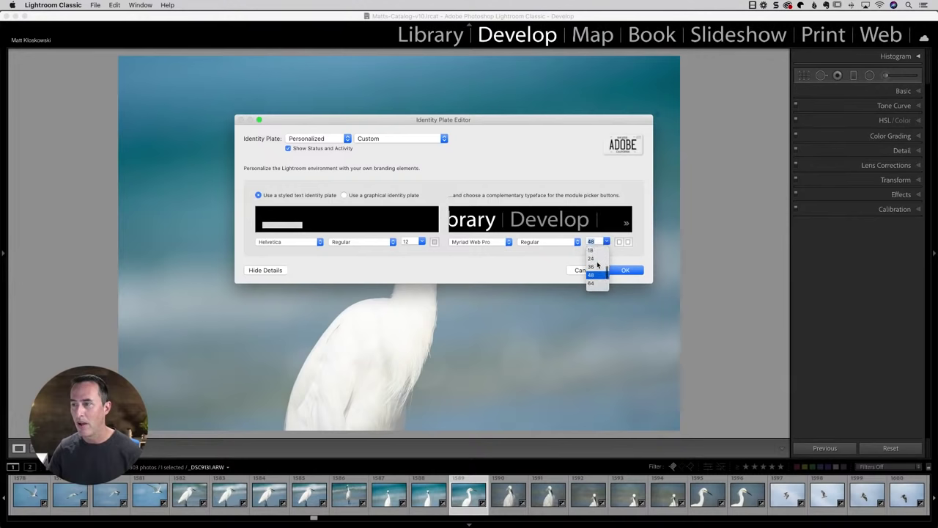
{"action": "left_click", "coordinate": [597, 268]}
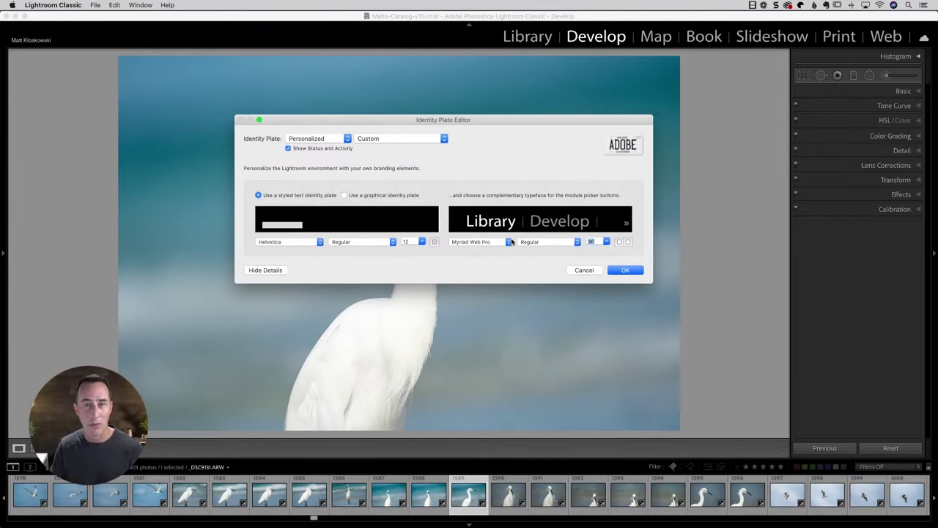
{"action": "left_click", "coordinate": [579, 271]}
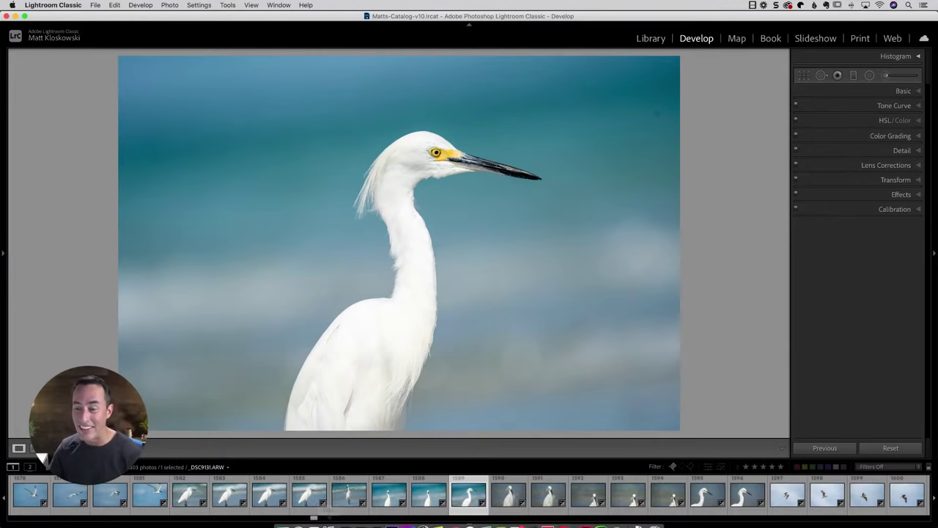
Step: Switch to Photoshop and open its Interface preferences
{"action": "left_click", "coordinate": [345, 513]}
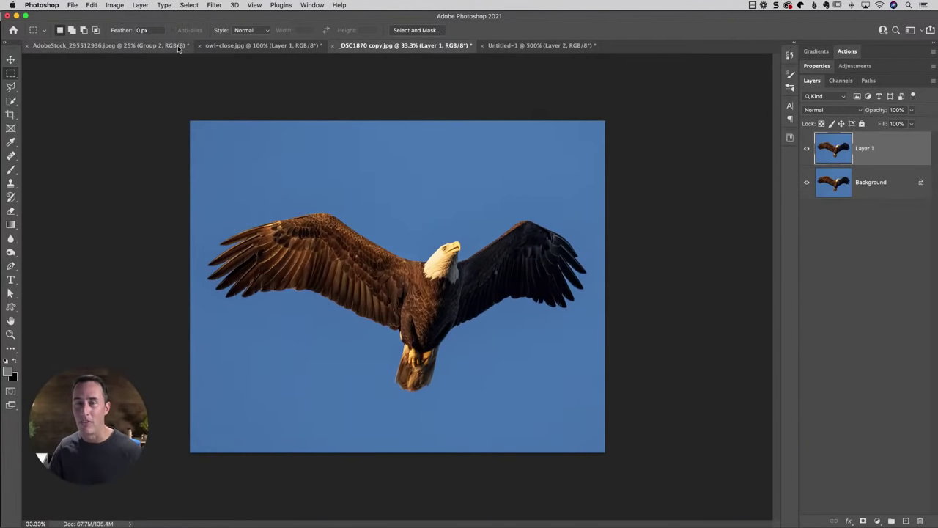
{"action": "left_click", "coordinate": [42, 5]}
{"action": "mouse_move", "coordinate": [45, 34]}
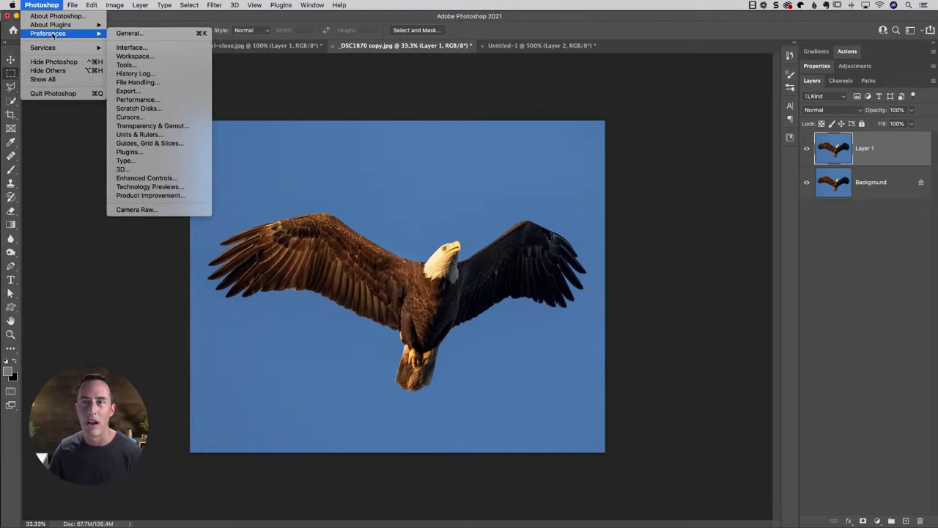
{"action": "left_click", "coordinate": [132, 48]}
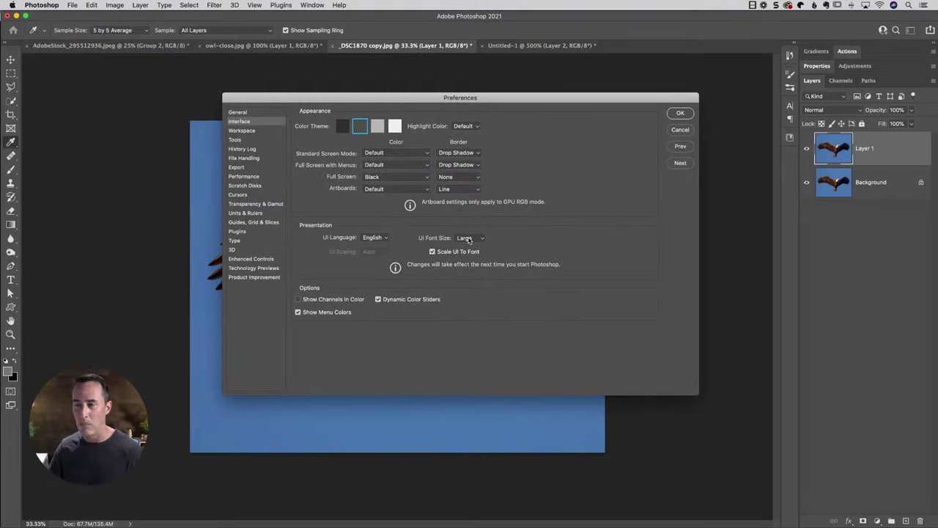
Step: Review the UI Font Size choices, including Tiny, and cancel the preferences without changing the size
{"action": "left_click", "coordinate": [468, 239]}
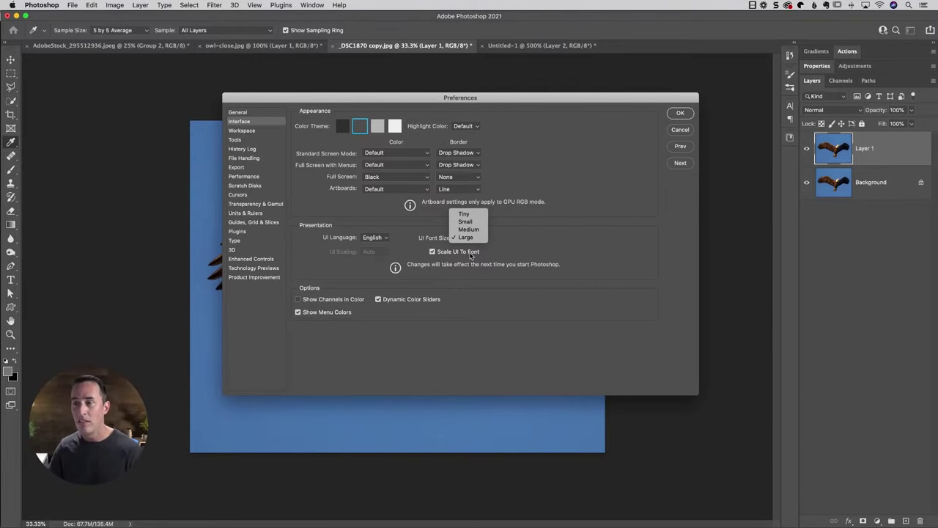
{"action": "left_click", "coordinate": [466, 237]}
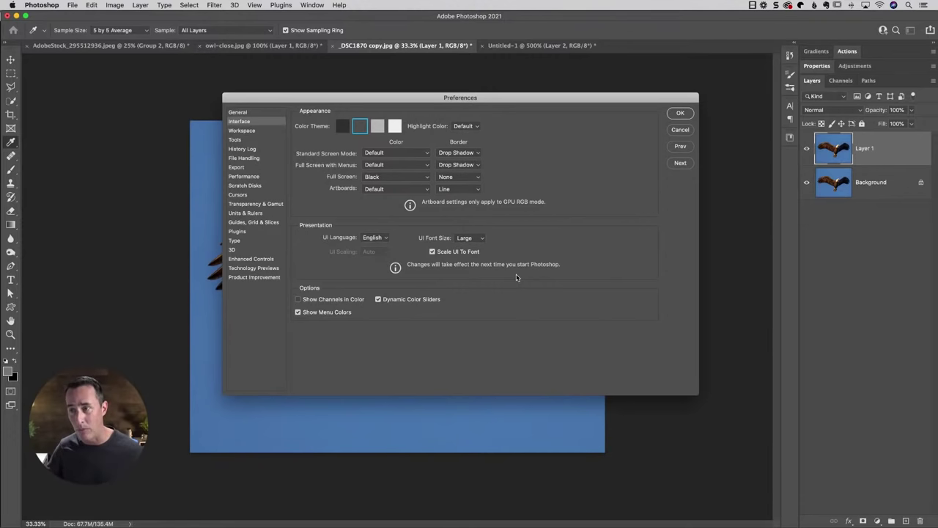
{"action": "left_click", "coordinate": [468, 239]}
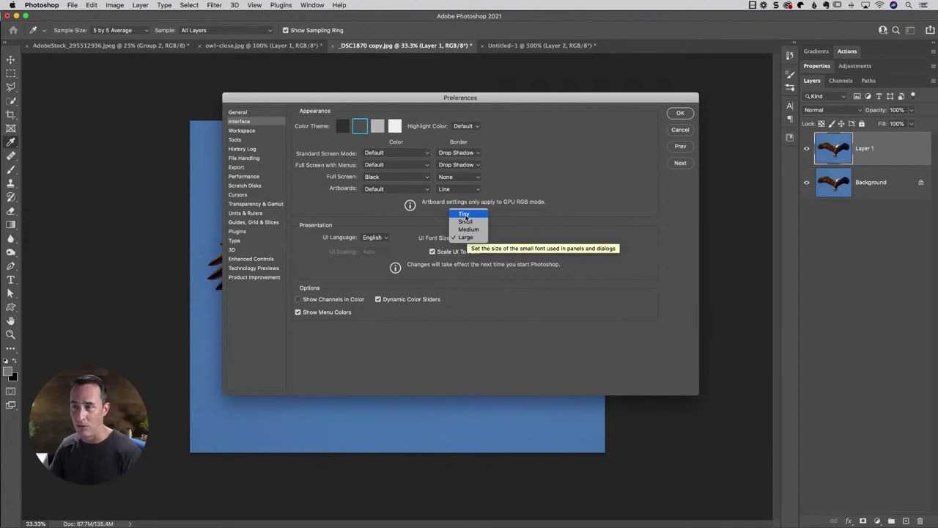
{"action": "key", "text": "Escape"}
{"action": "left_click", "coordinate": [679, 129]}
{"action": "key", "text": "m"}
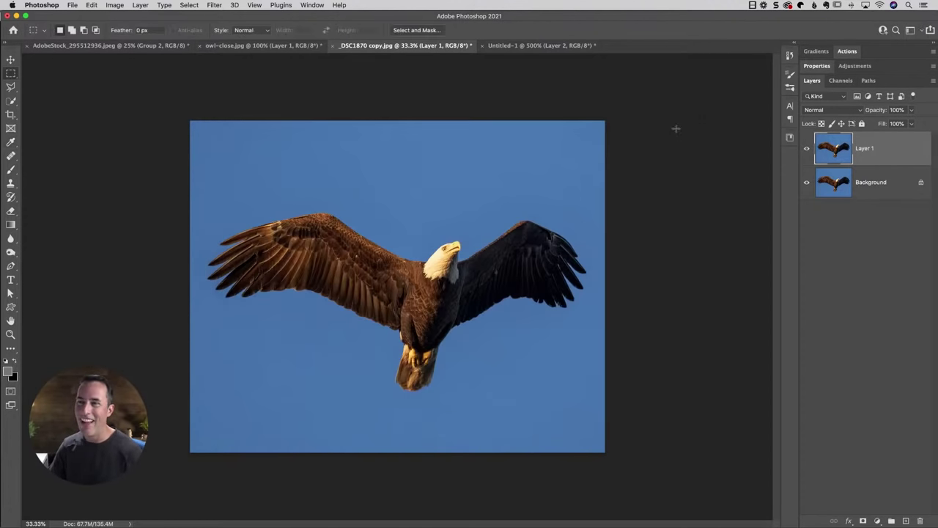
Step: Switch to Lightroom Classic and open its Interface preferences
{"action": "key", "text": "super+Tab"}
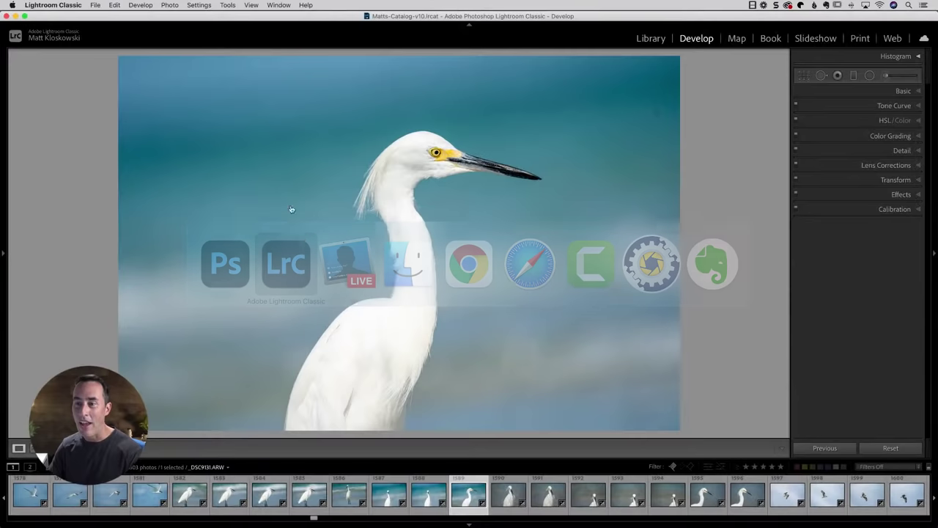
{"action": "left_click", "coordinate": [53, 5]}
{"action": "left_click", "coordinate": [61, 31]}
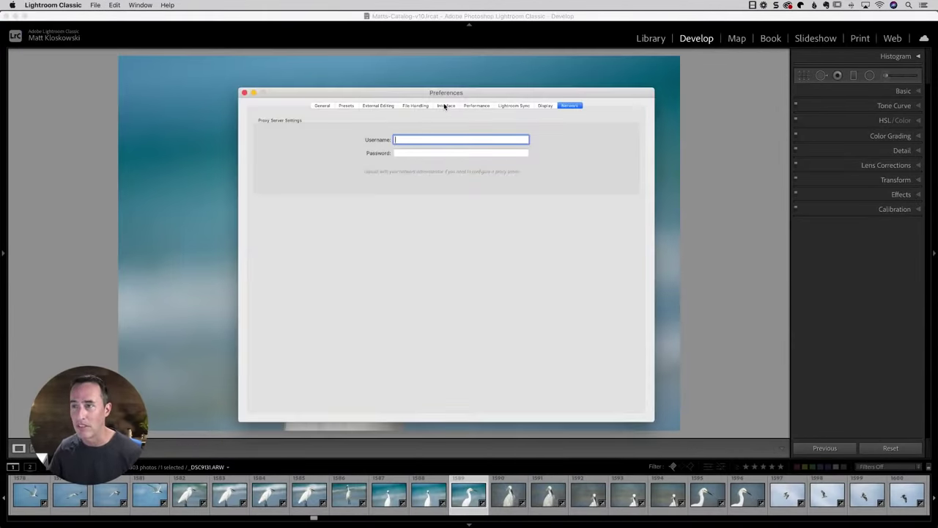
{"action": "left_click", "coordinate": [445, 106]}
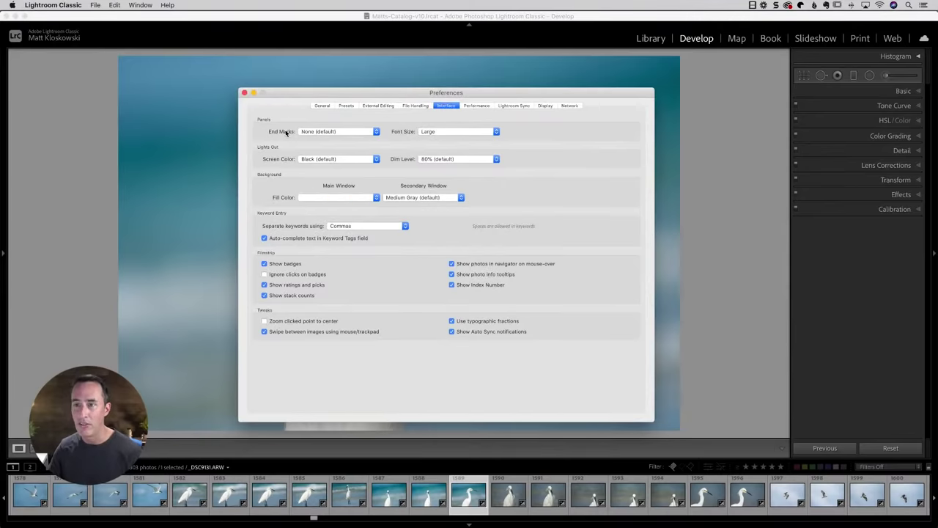
Step: Review the panel font size choices, keep Large selected, and close the preferences
{"action": "left_click", "coordinate": [438, 133]}
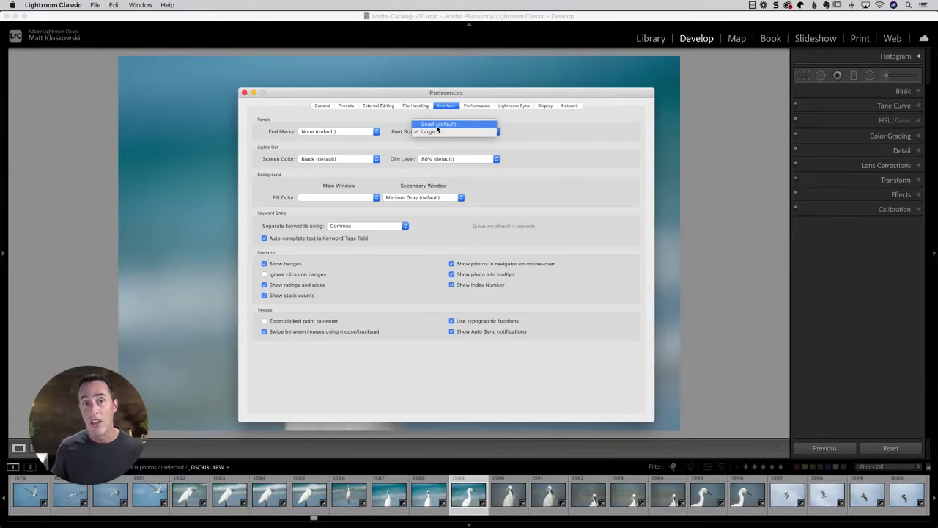
{"action": "left_click", "coordinate": [431, 132]}
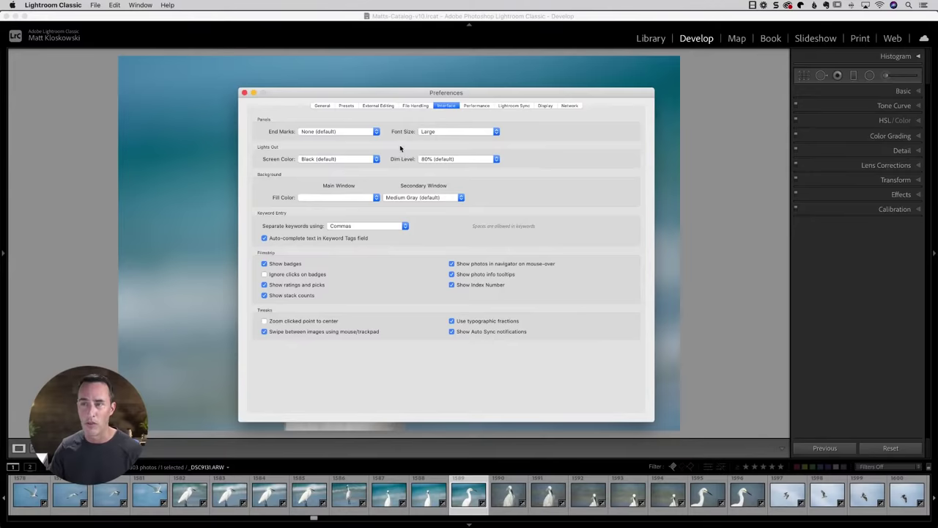
{"action": "left_click", "coordinate": [244, 92]}
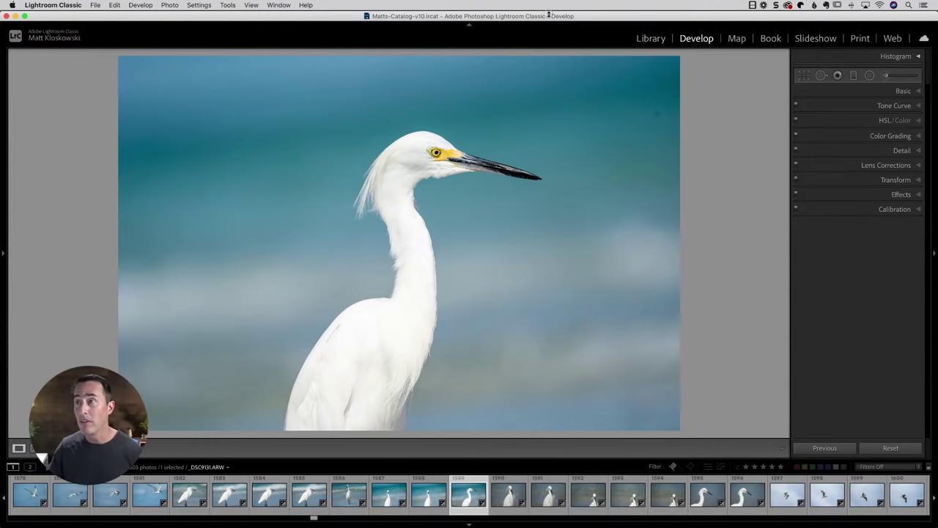
Step: Activate the Adjustment Brush, then hide and redisplay the toolbar beneath the egret photo
{"action": "left_click", "coordinate": [888, 75]}
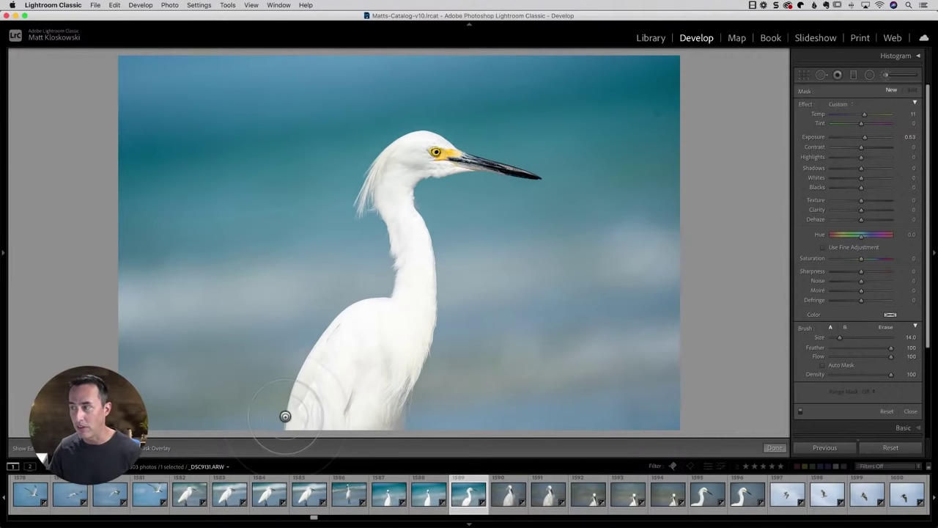
{"action": "key", "text": "t"}
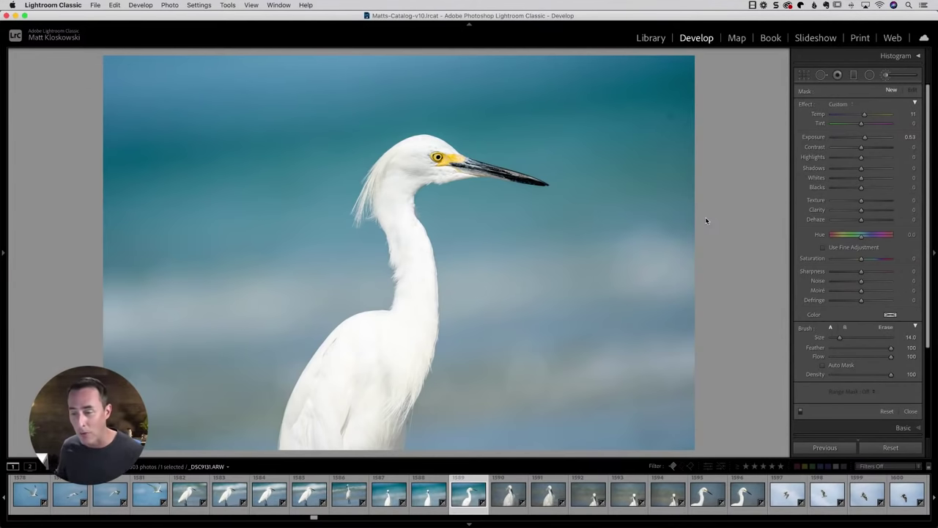
{"action": "key", "text": "t"}
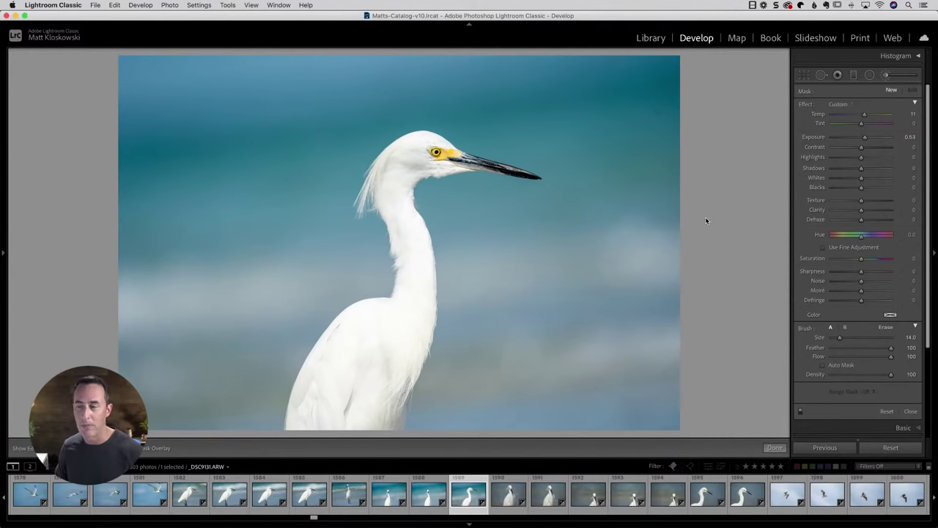